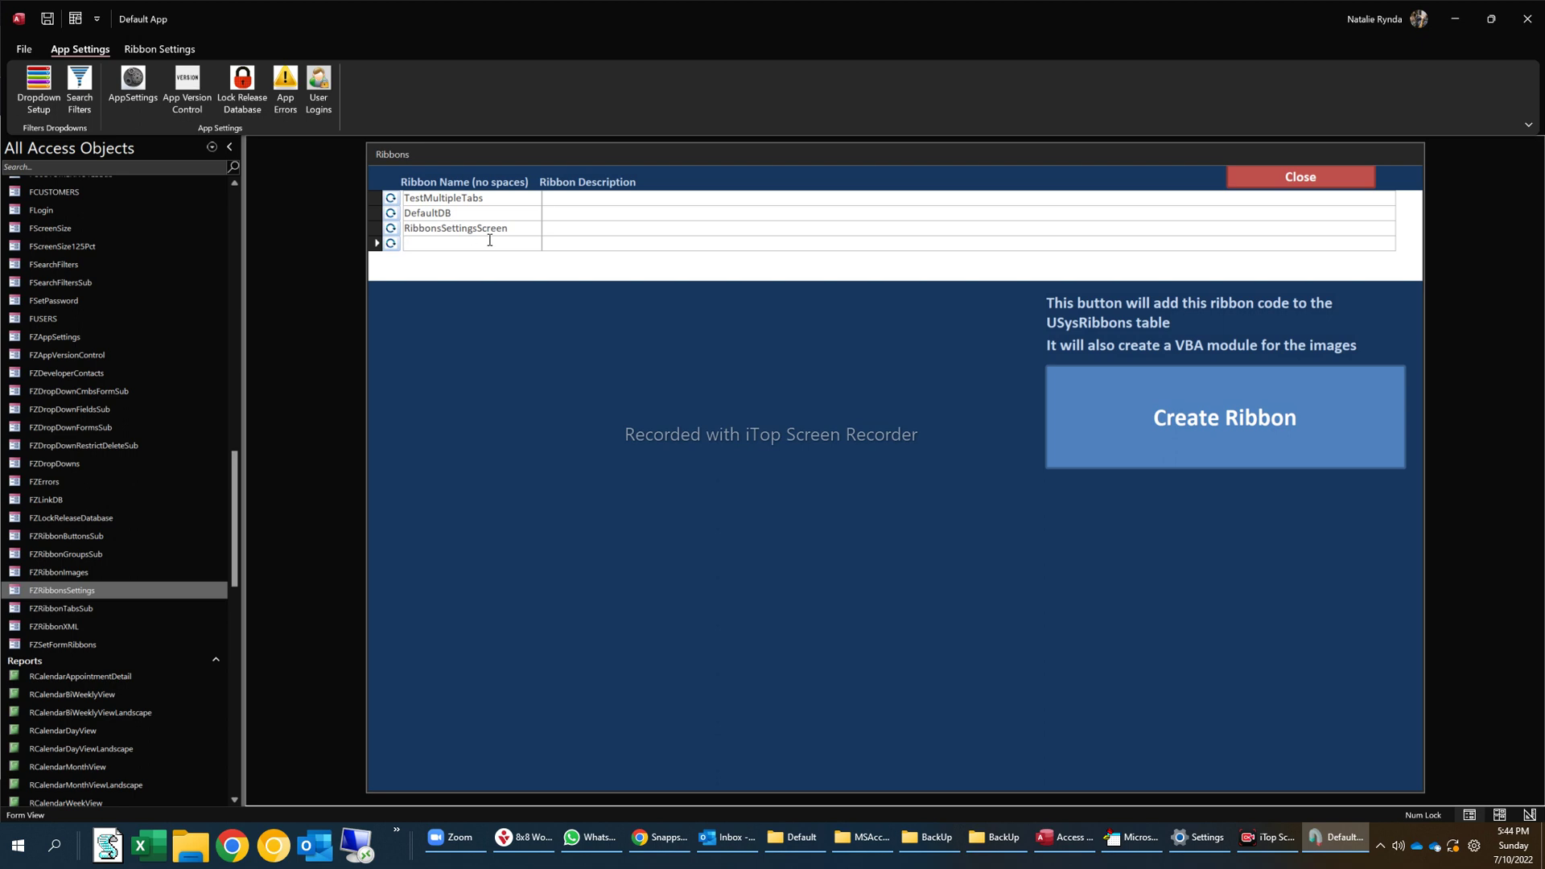
Step: Review the tabs, groups and buttons defined for the existing RibbonsSettingsScreen and TestMultipleTabs ribbons
{"action": "left_click", "coordinate": [473, 230]}
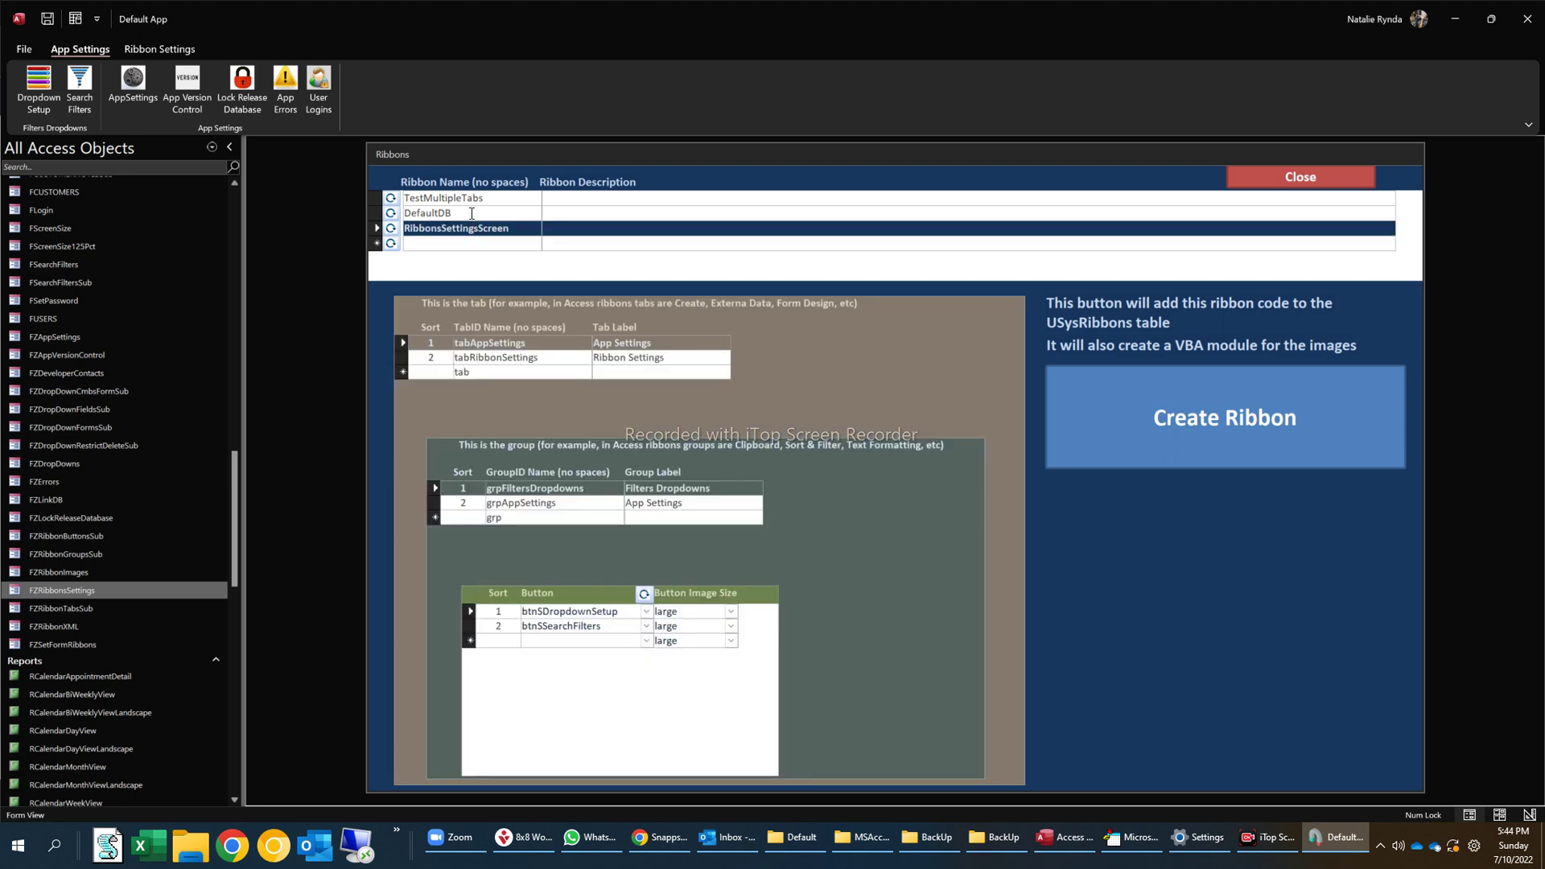
{"action": "left_click", "coordinate": [471, 214]}
{"action": "key", "text": "Up"}
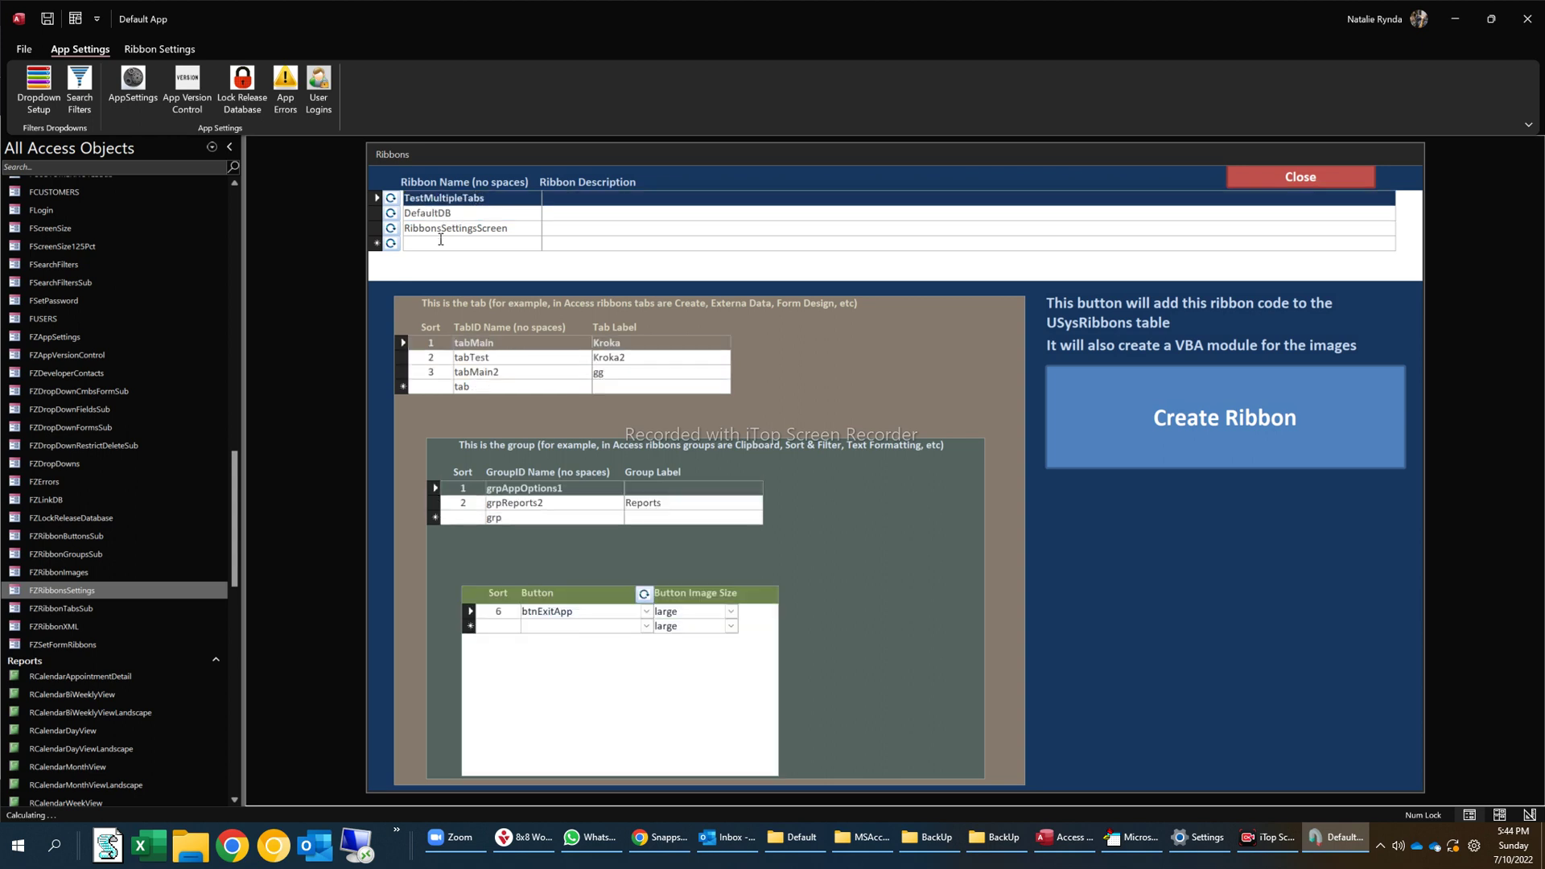
Step: Add a new ribbon record with the trial name "fjdks ds 45#", including spaces and a special character
{"action": "left_click", "coordinate": [437, 242]}
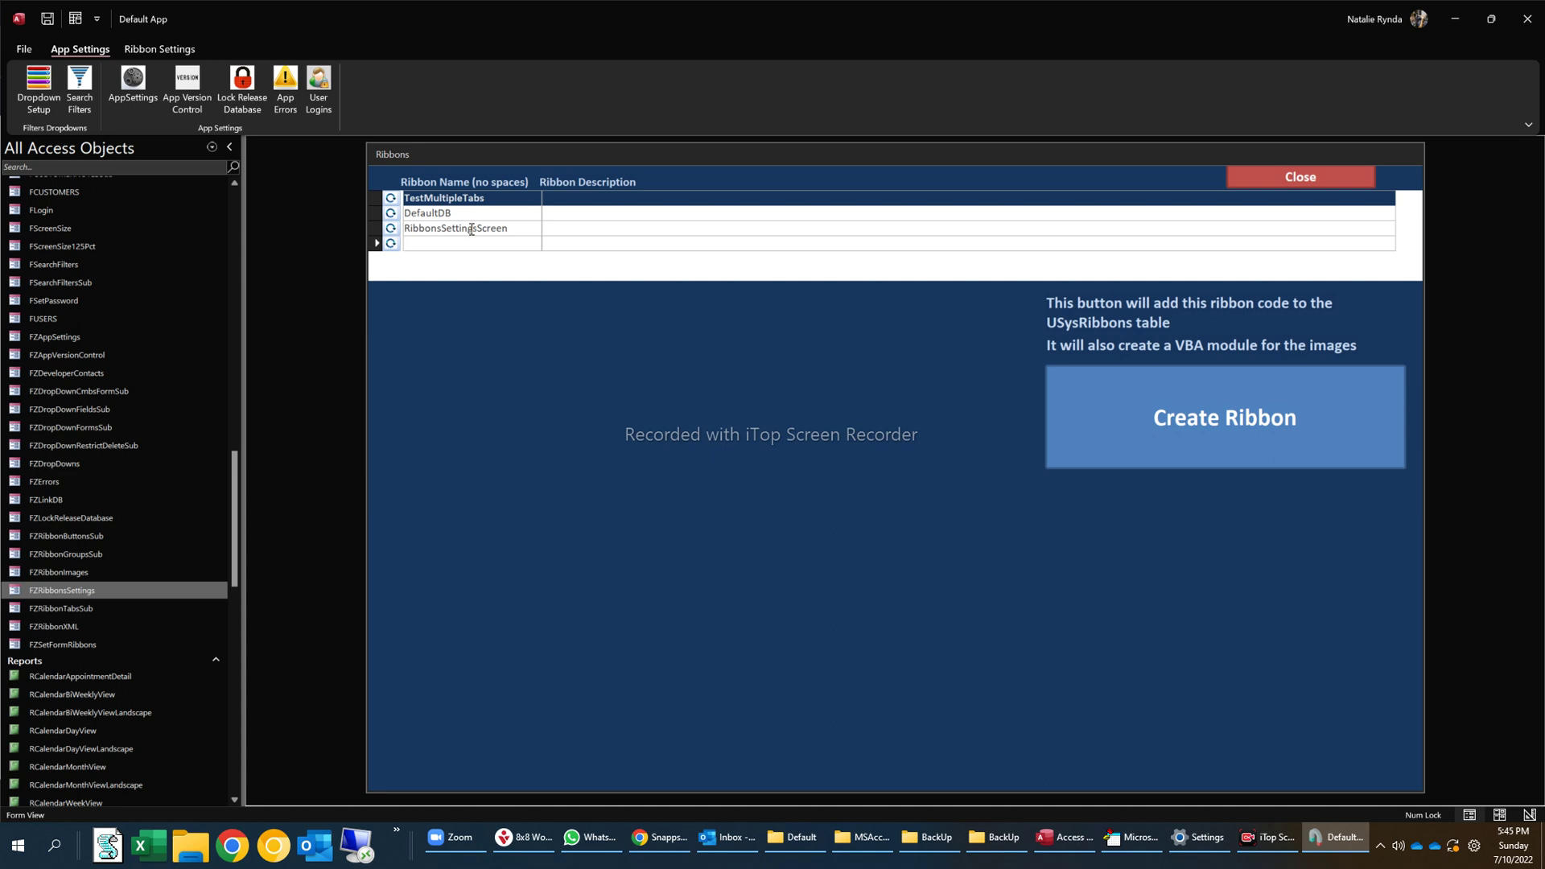
{"action": "type", "text": "fjdks ds 45"}
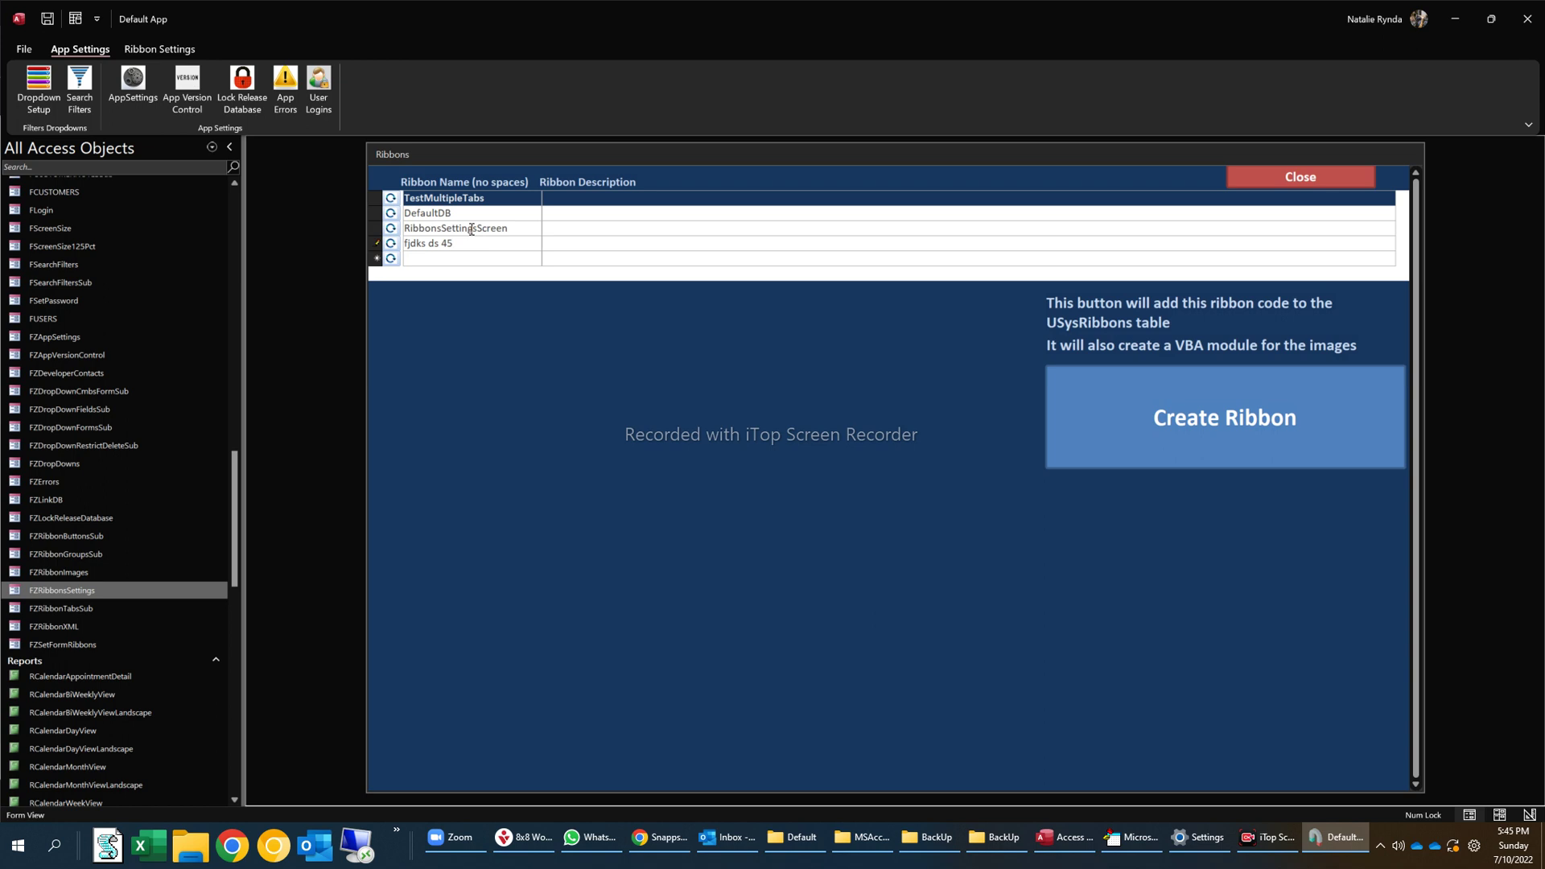
{"action": "type", "text": "#"}
{"action": "left_click", "coordinate": [472, 229]}
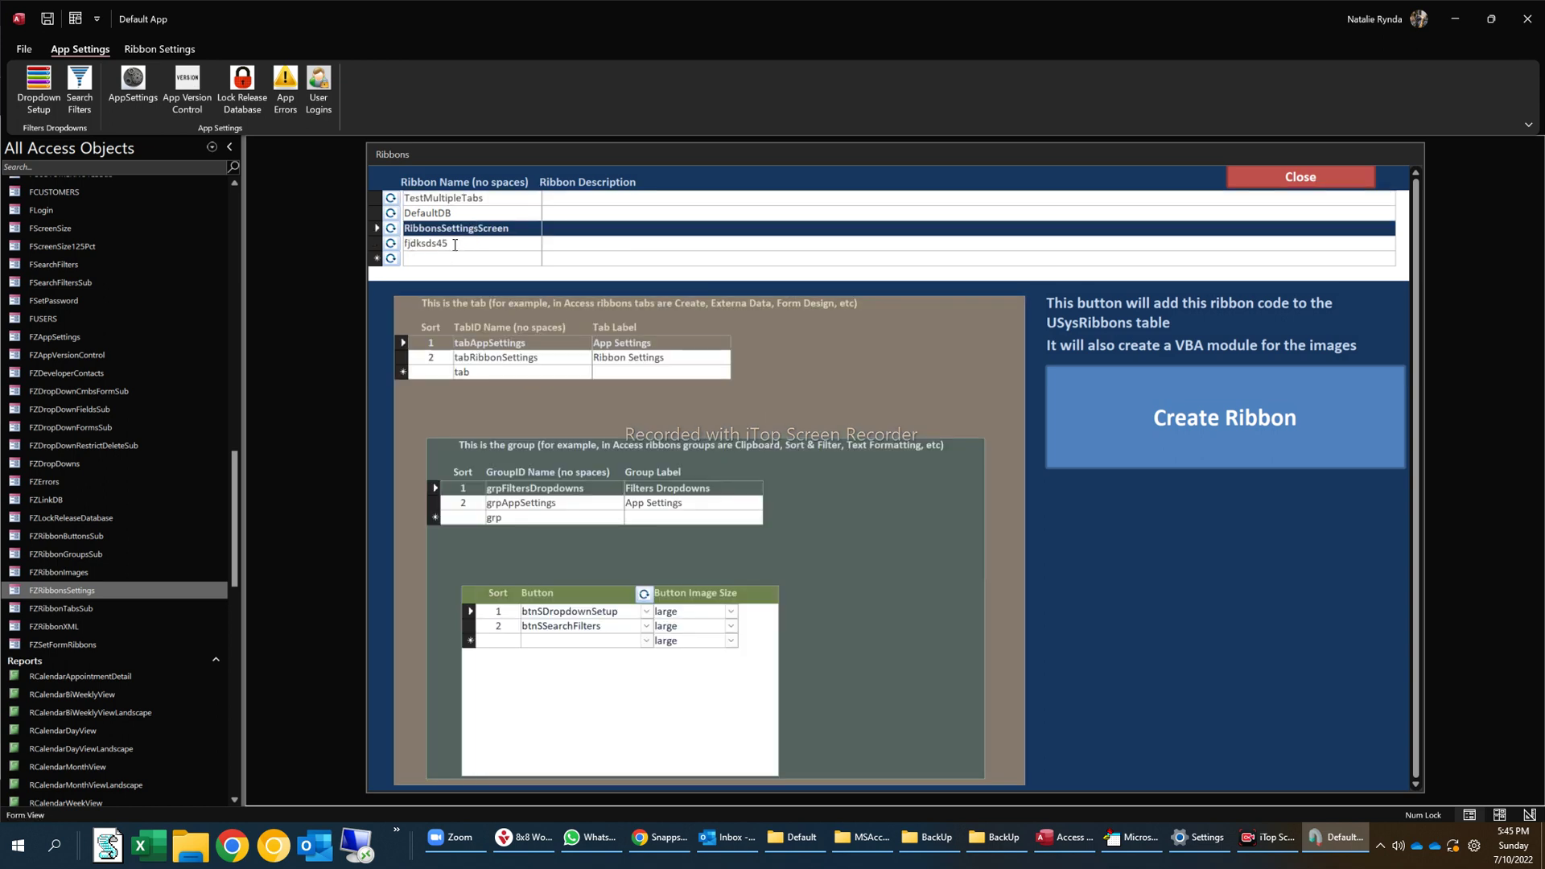
Step: Rename the trial ribbon to TestRibbon and keep its record selected
{"action": "left_click", "coordinate": [463, 242]}
{"action": "left_click_drag", "start_coordinate": [463, 242], "coordinate": [392, 242]}
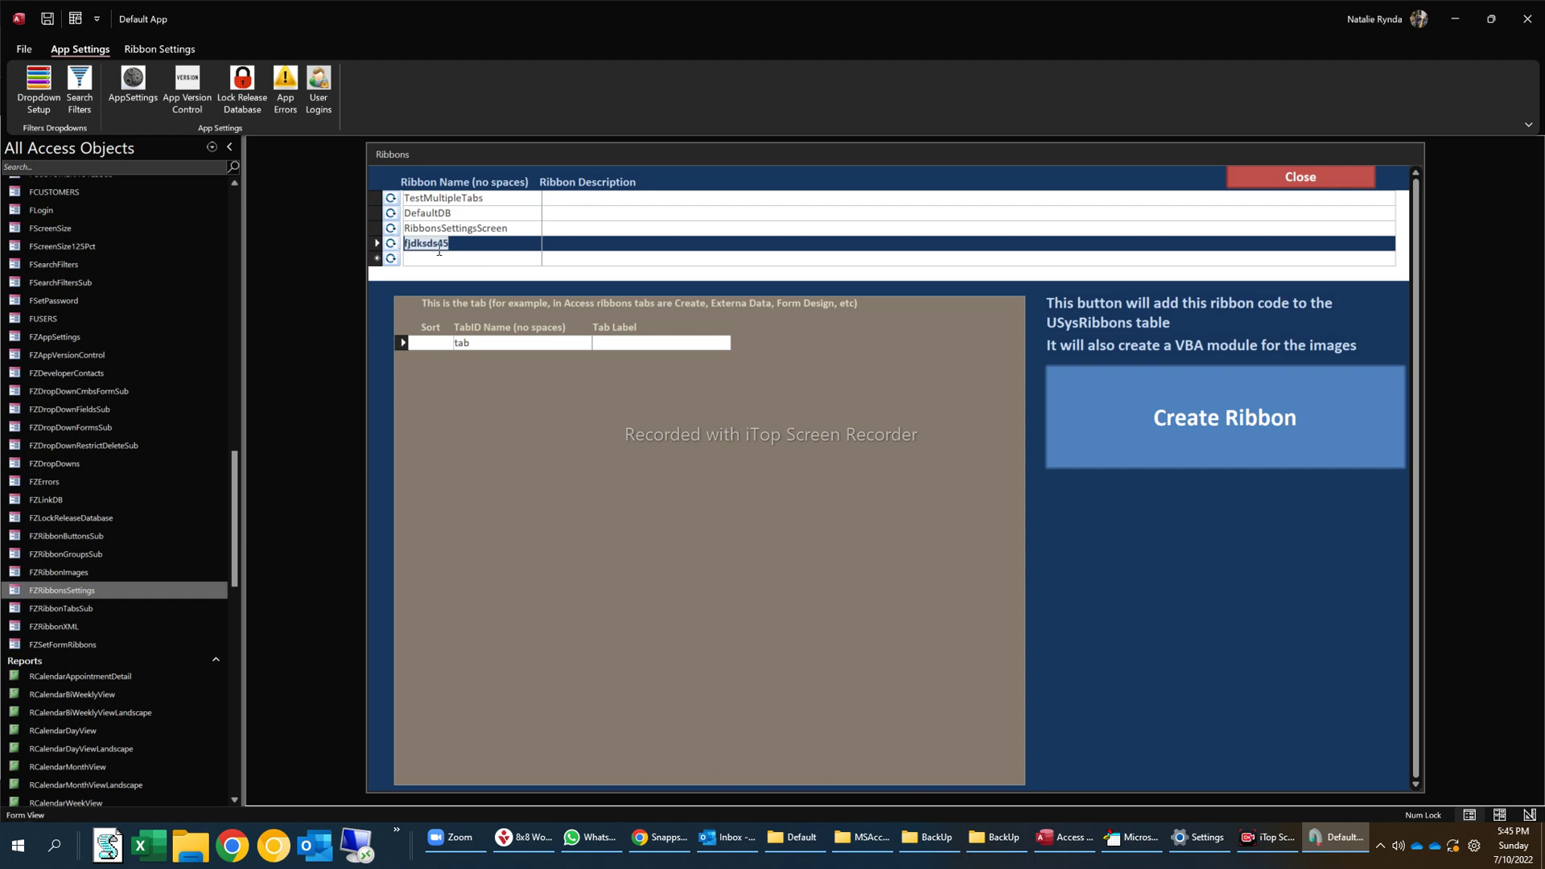
{"action": "type", "text": "TestRibbon"}
{"action": "left_click", "coordinate": [375, 243]}
Step: Compare the commands offered by the App Settings and Ribbon Settings tabs of the current ribbon
{"action": "left_click", "coordinate": [146, 49]}
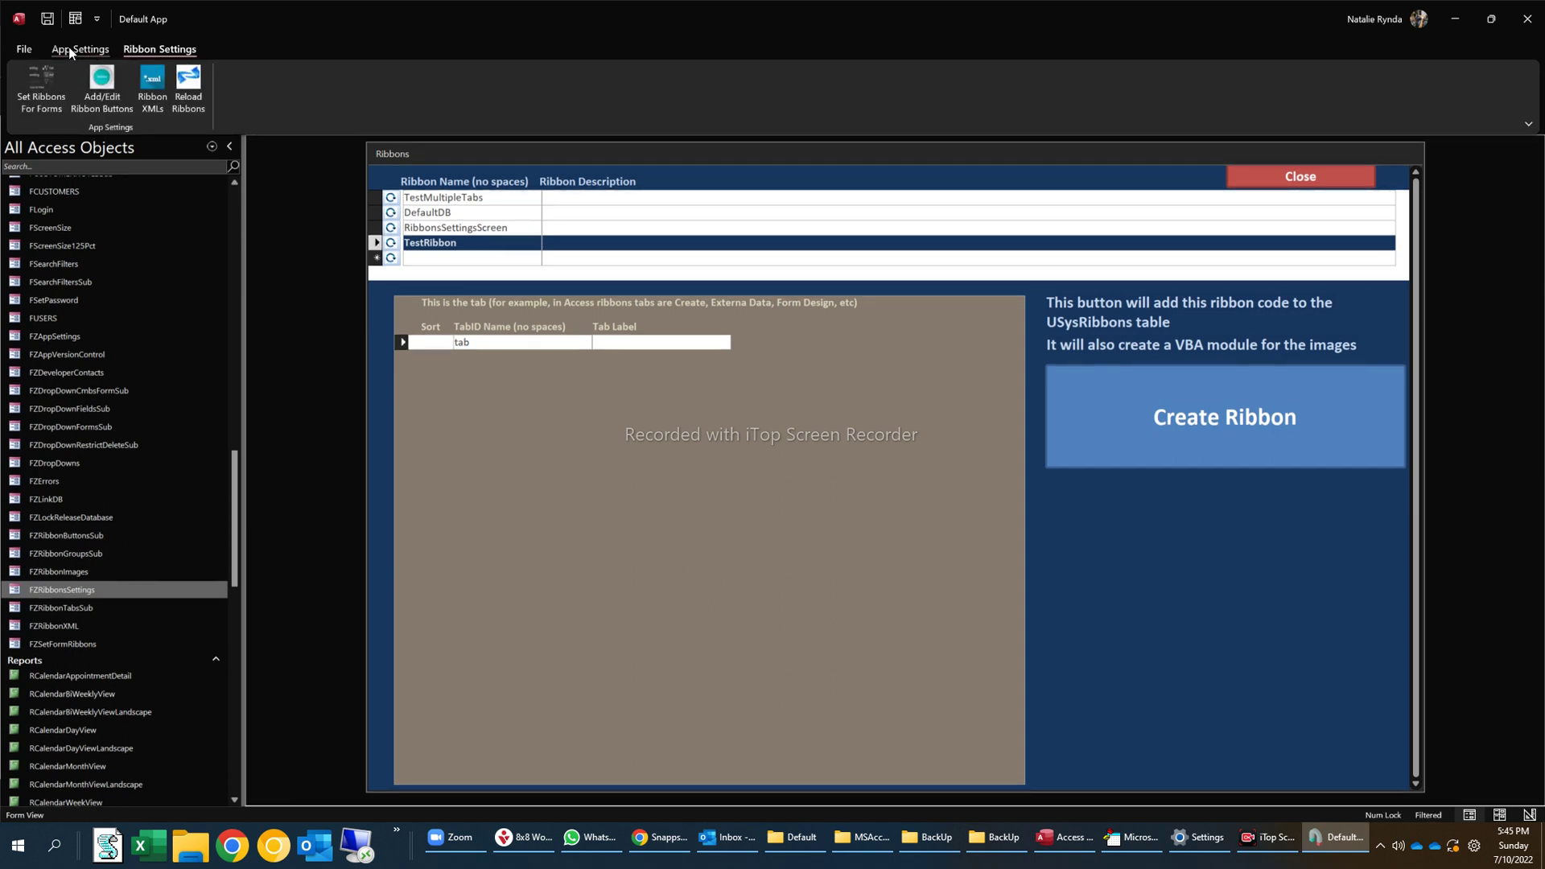
{"action": "left_click", "coordinate": [70, 47]}
{"action": "left_click", "coordinate": [162, 49]}
{"action": "left_click", "coordinate": [81, 48]}
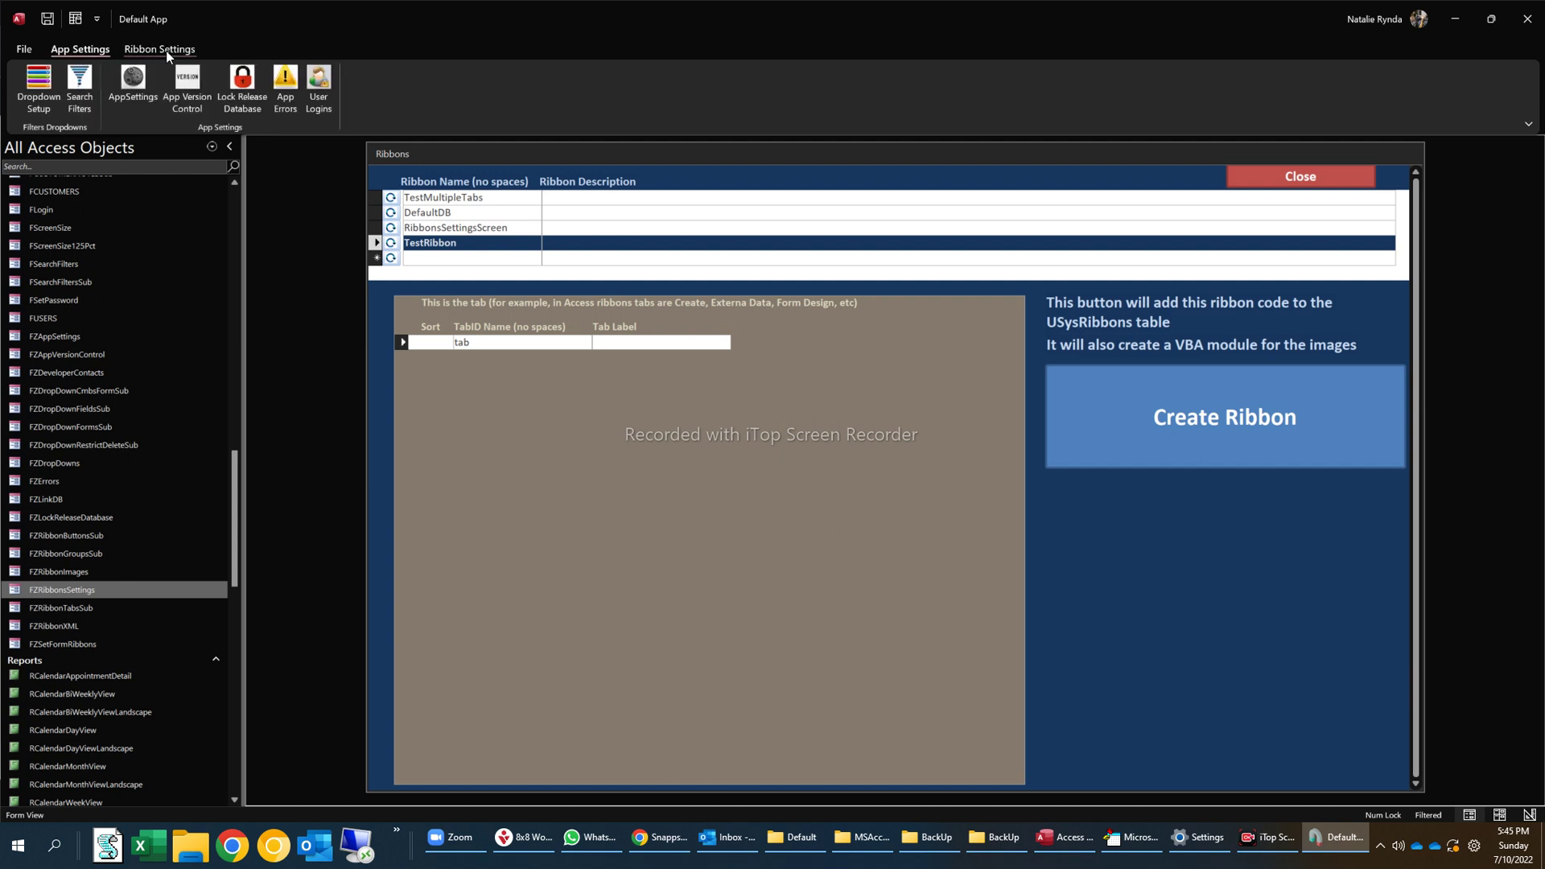
Step: Add two tabs to TestRibbon with the unique tab IDs tabTest and tabTest2
{"action": "left_click", "coordinate": [483, 343]}
{"action": "type", "text": "Test"}
{"action": "left_click", "coordinate": [483, 357]}
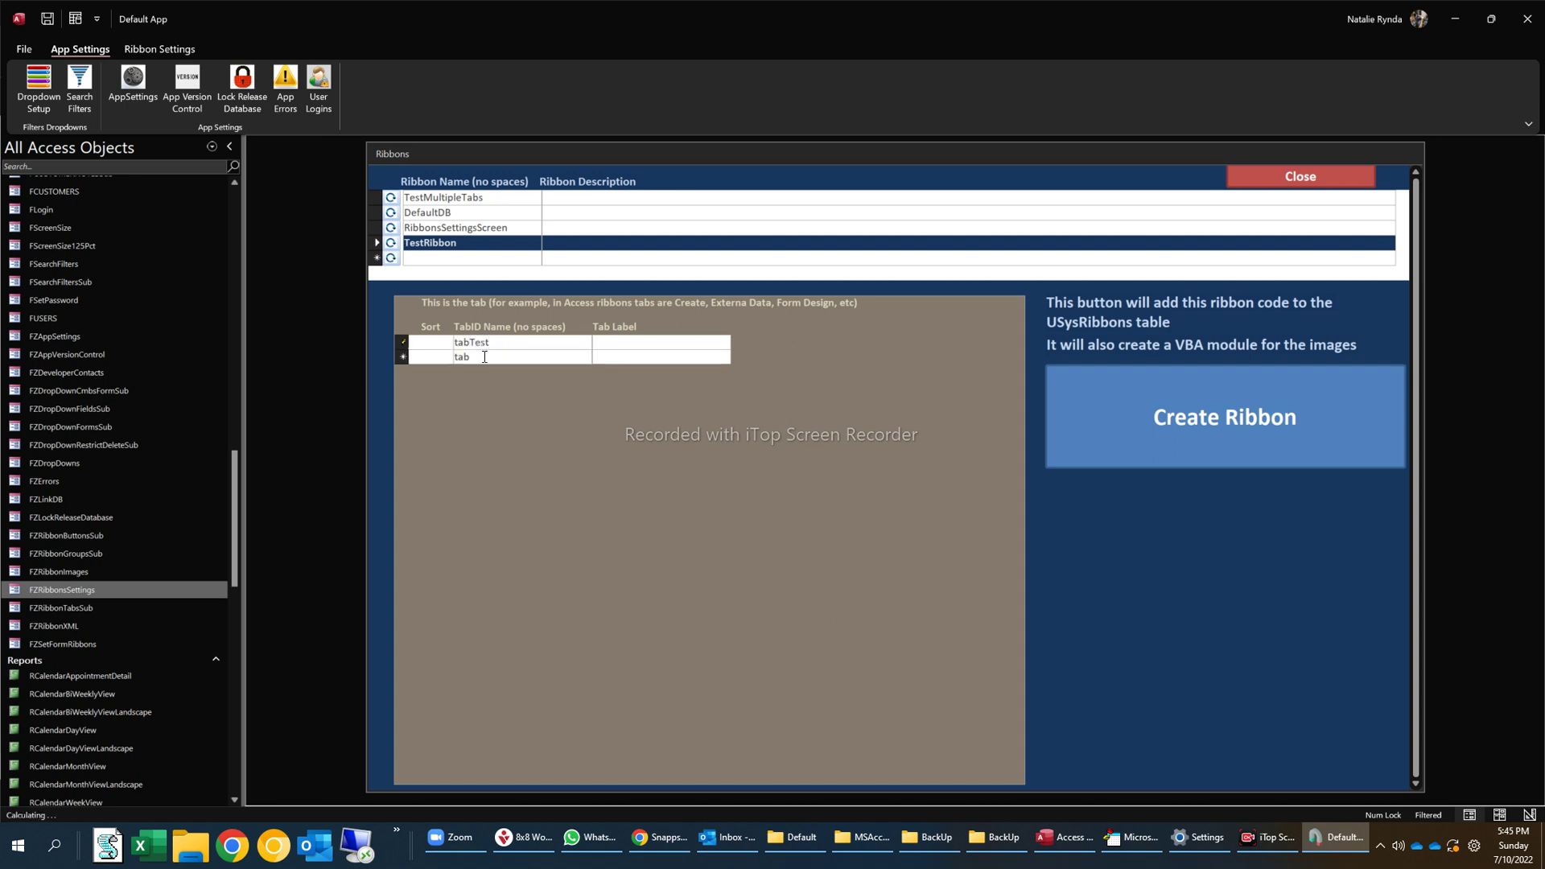
{"action": "type", "text": "Test"}
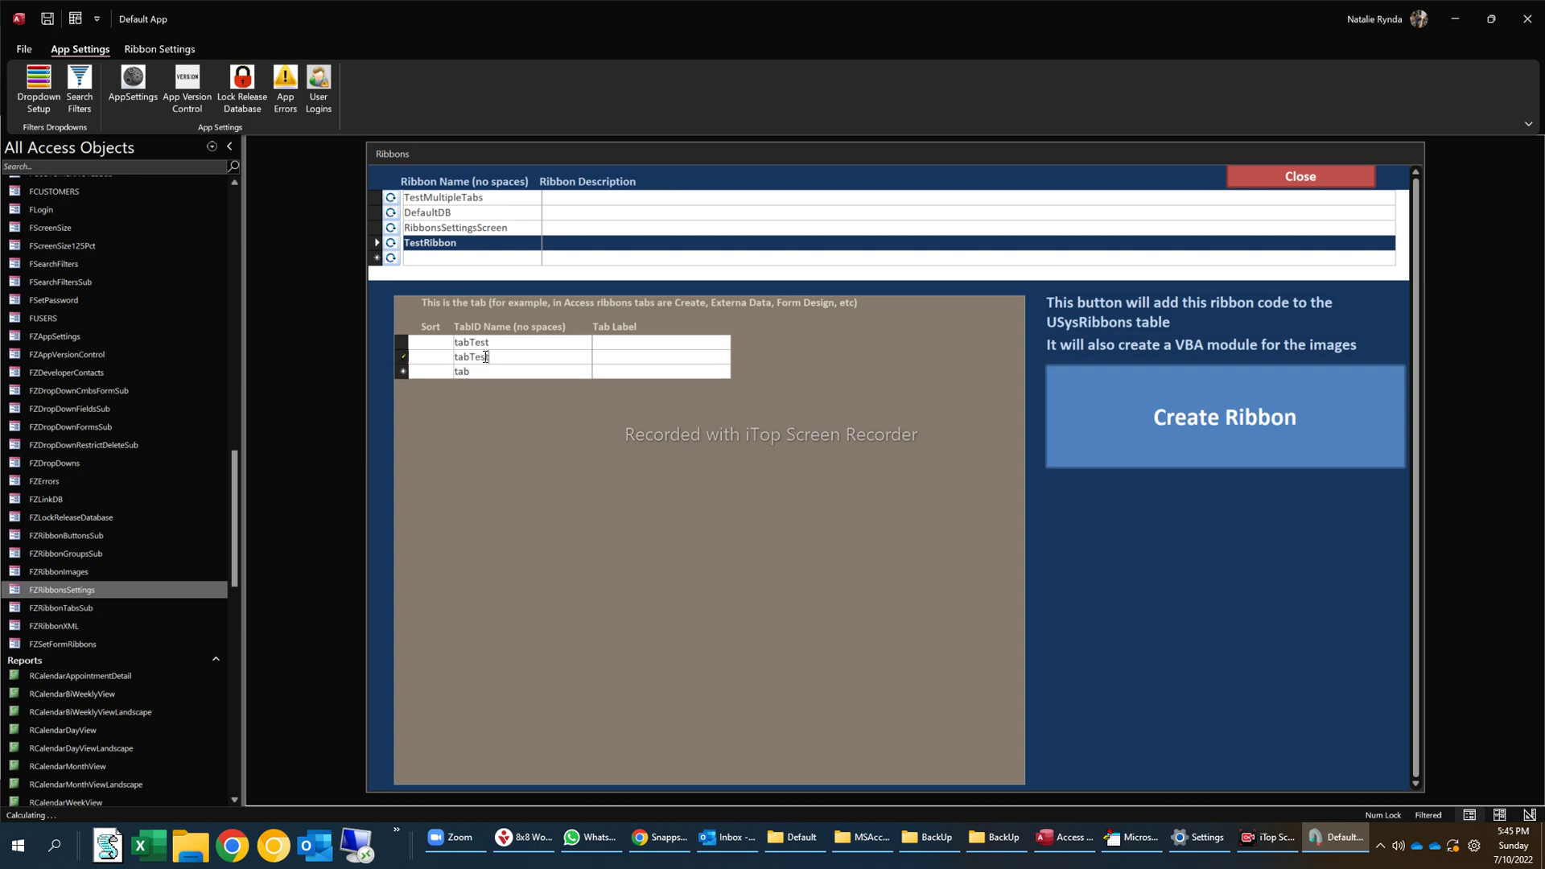
{"action": "left_click", "coordinate": [496, 366]}
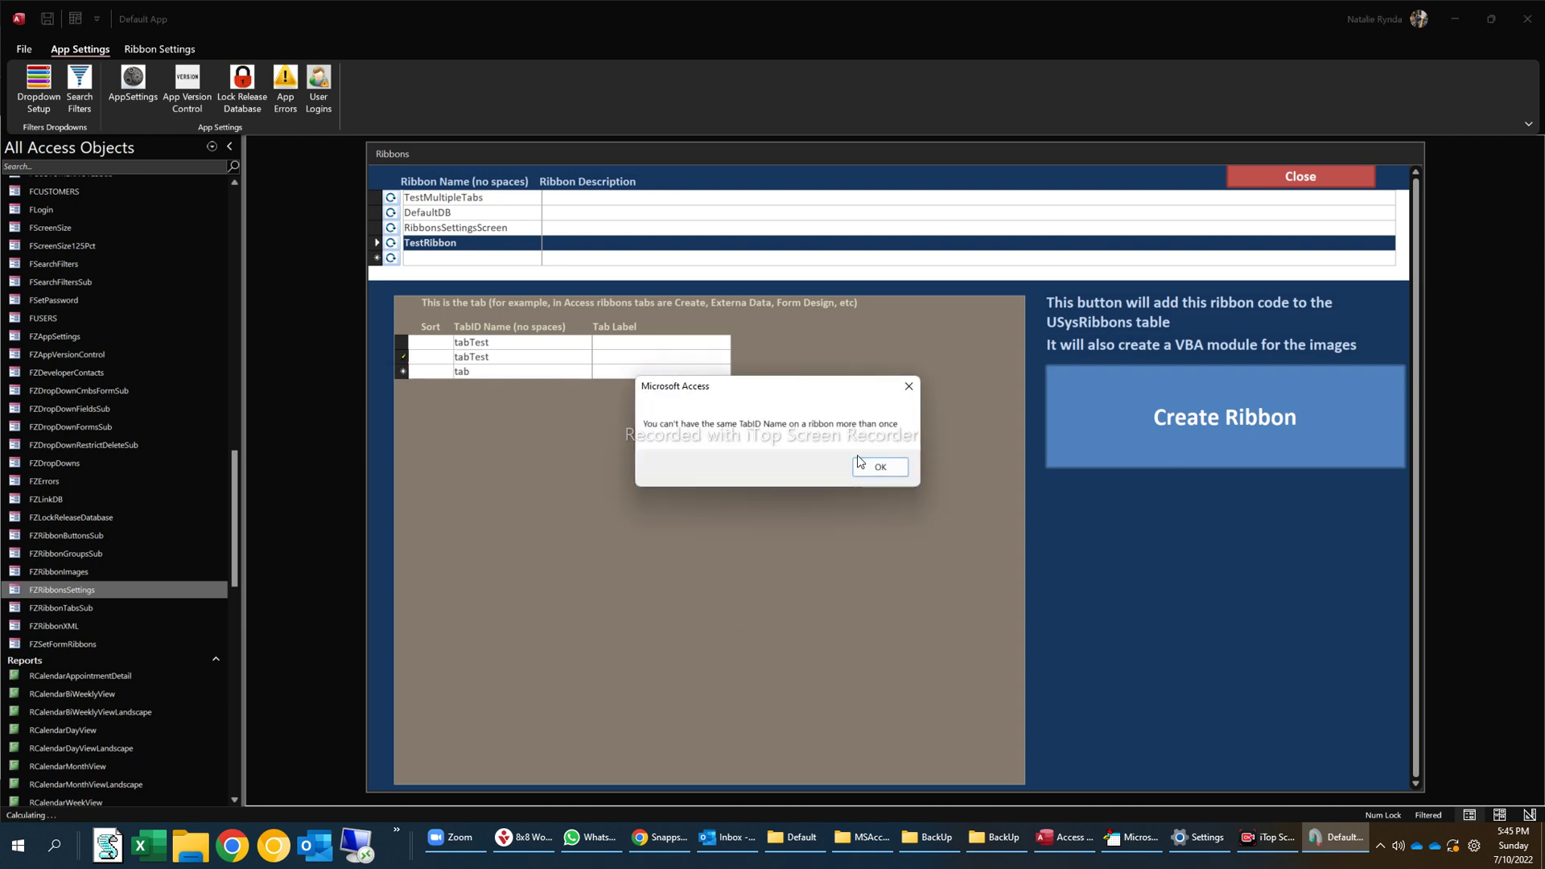
{"action": "left_click", "coordinate": [879, 468]}
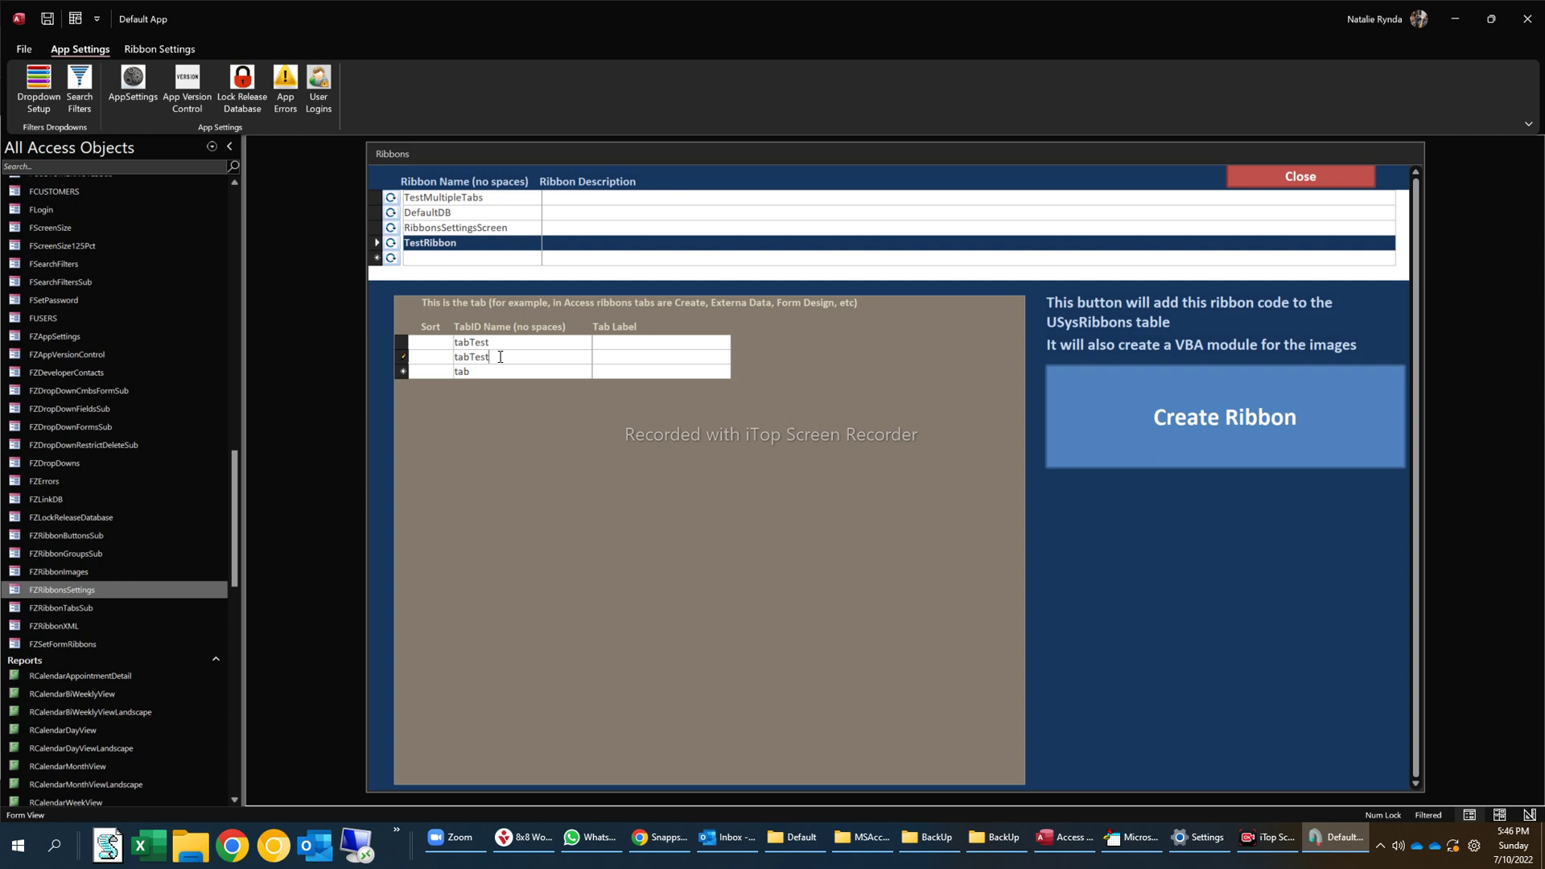
{"action": "type", "text": "2"}
Step: Label the tabTest tab "Tab Label 1" and the tabTest2 tab "Tab Label 2"
{"action": "left_click", "coordinate": [591, 346]}
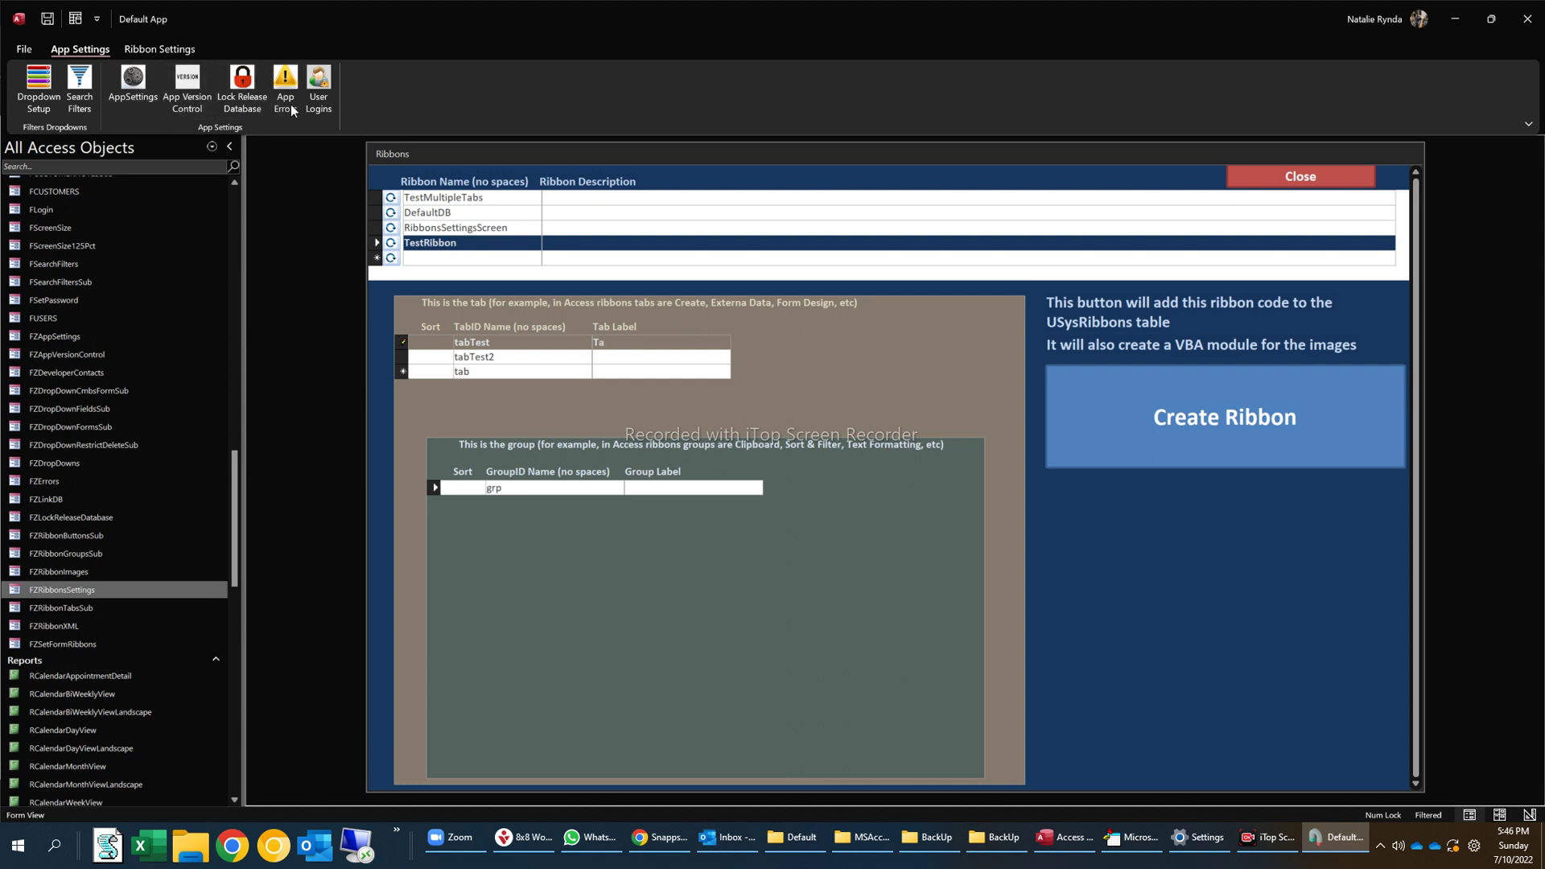
{"action": "left_click", "coordinate": [654, 357]}
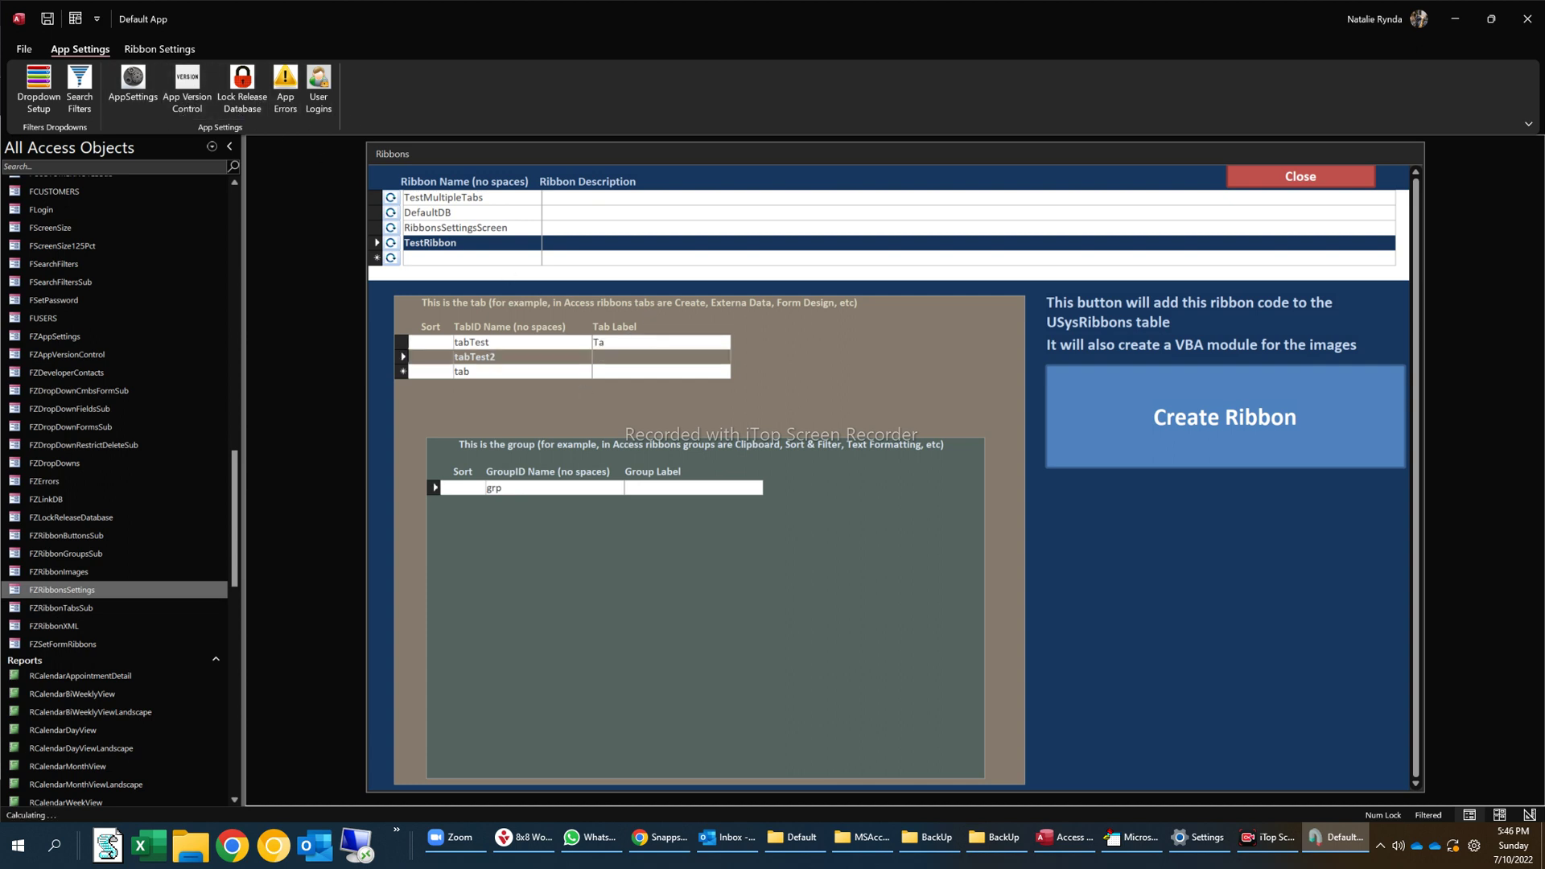
{"action": "left_click", "coordinate": [636, 342]}
{"action": "type", "text": "b Label"}
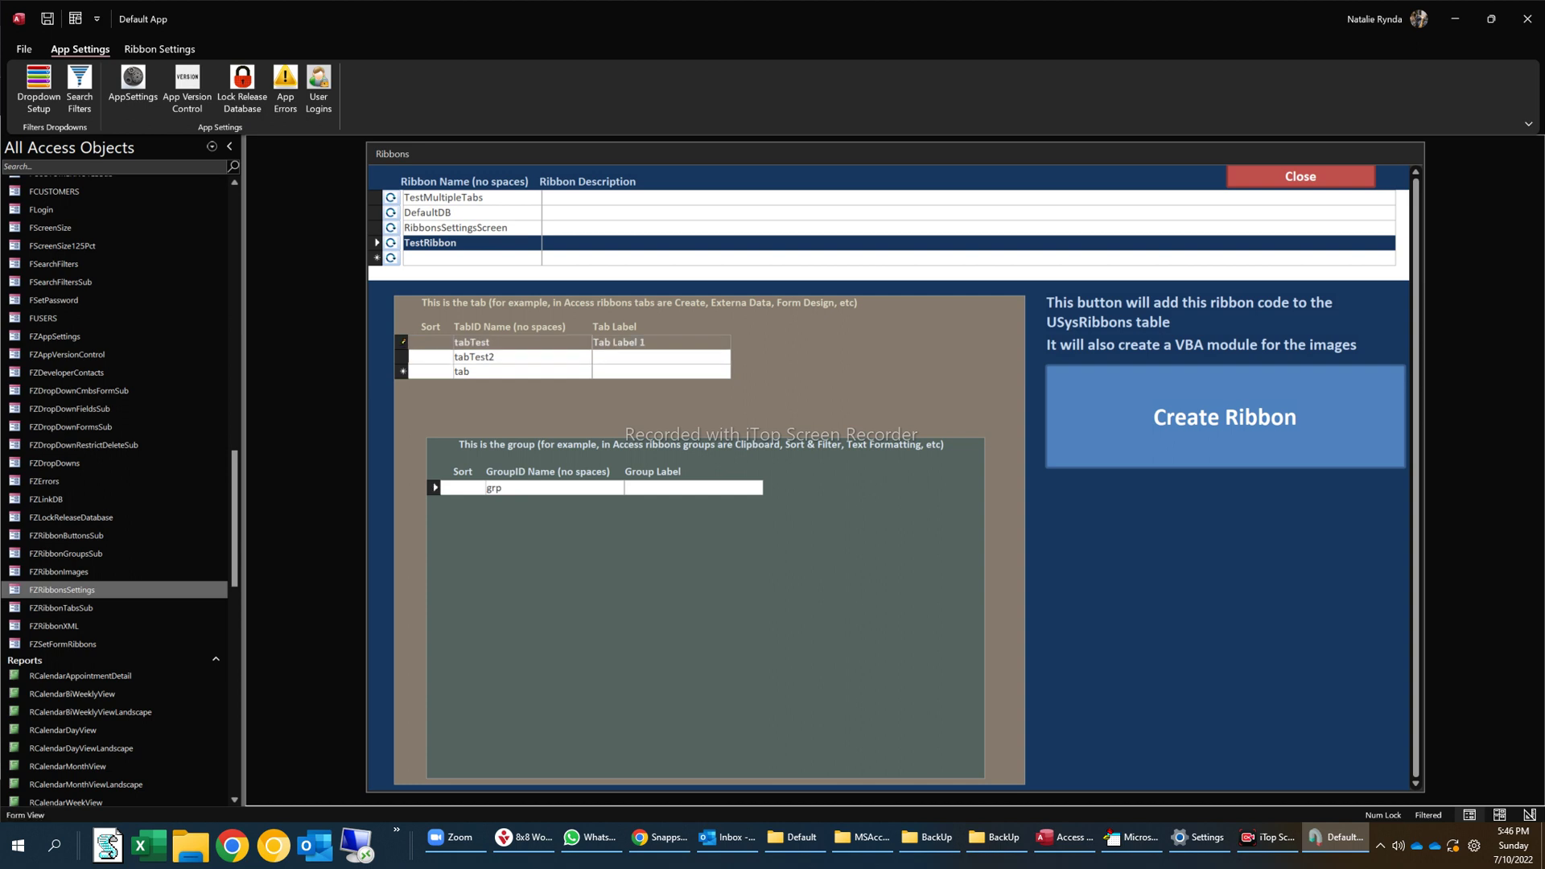
{"action": "type", "text": " 1"}
{"action": "left_click", "coordinate": [626, 357]}
{"action": "key", "text": "ctrl+apostrophe"}
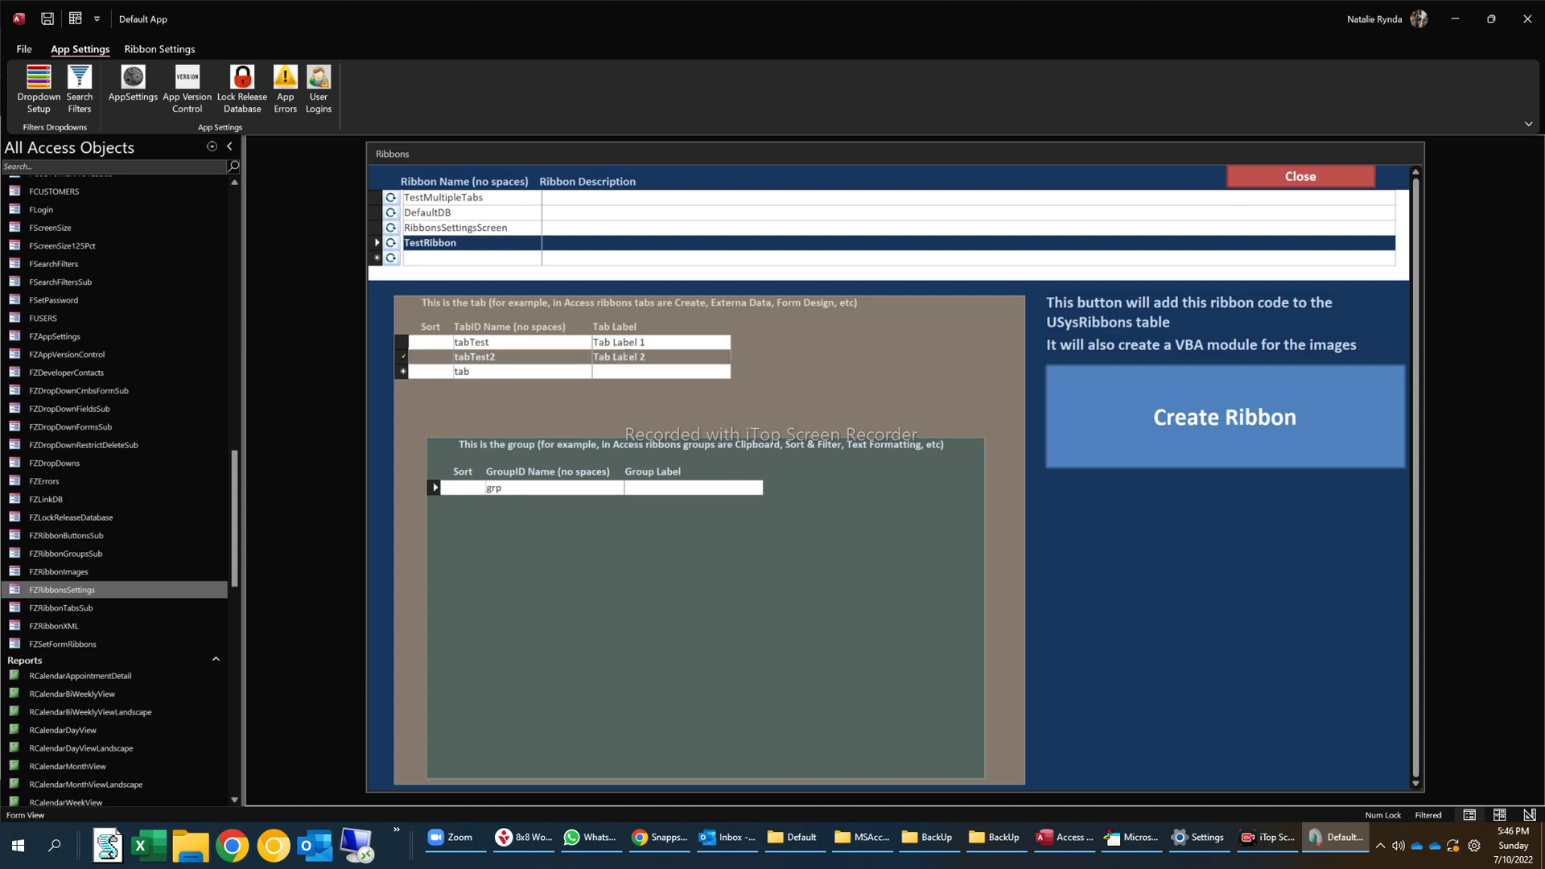
Step: Add a group with the ID grpGroup1 to the tabTest tab
{"action": "key", "text": "Up"}
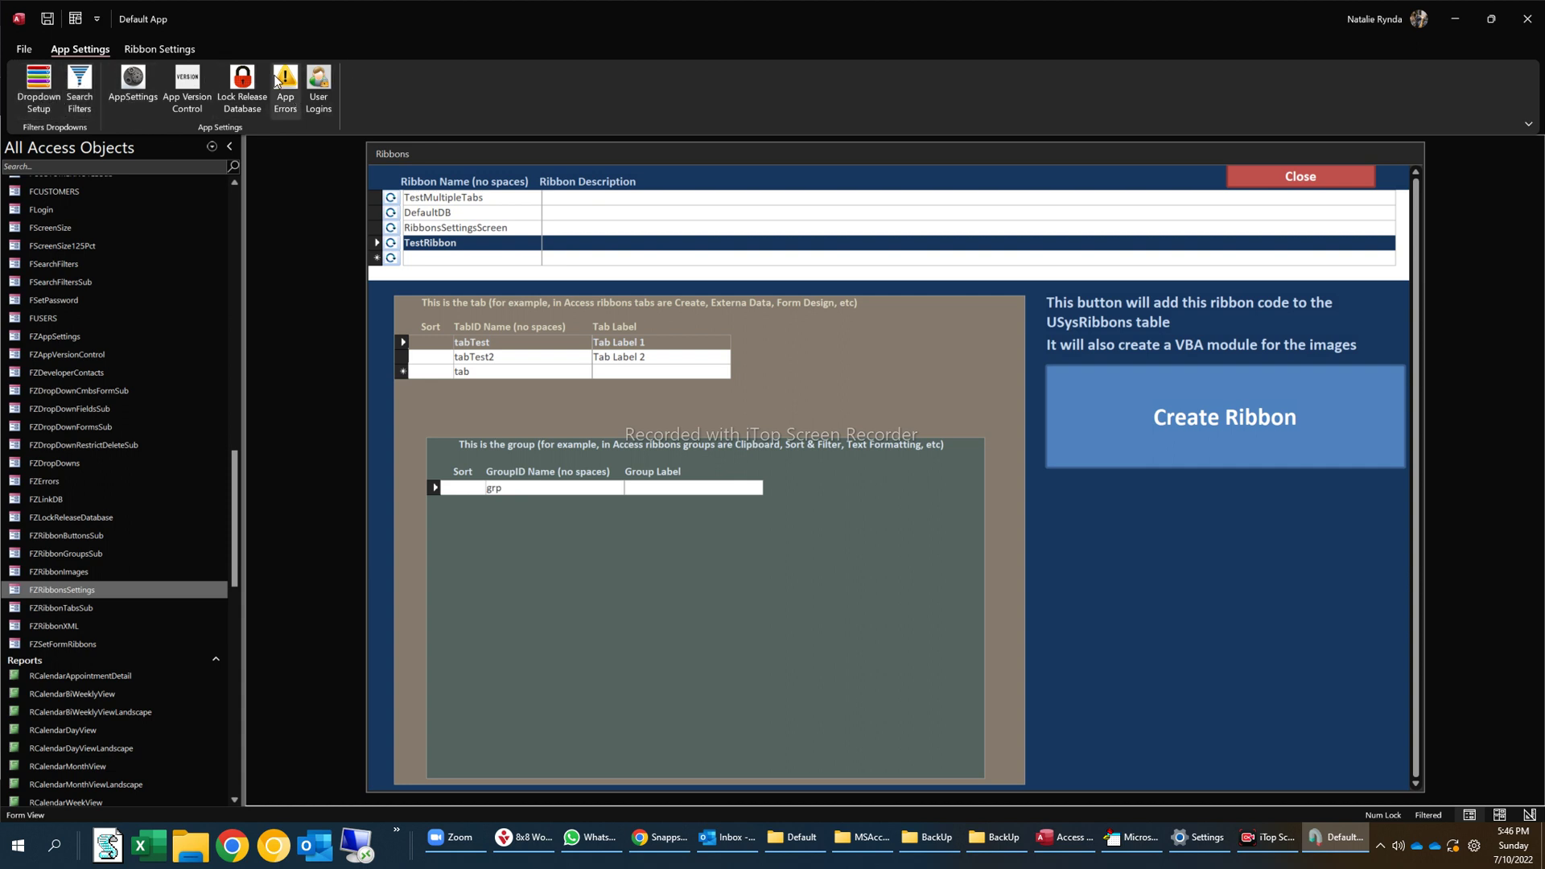
{"action": "left_click", "coordinate": [529, 488]}
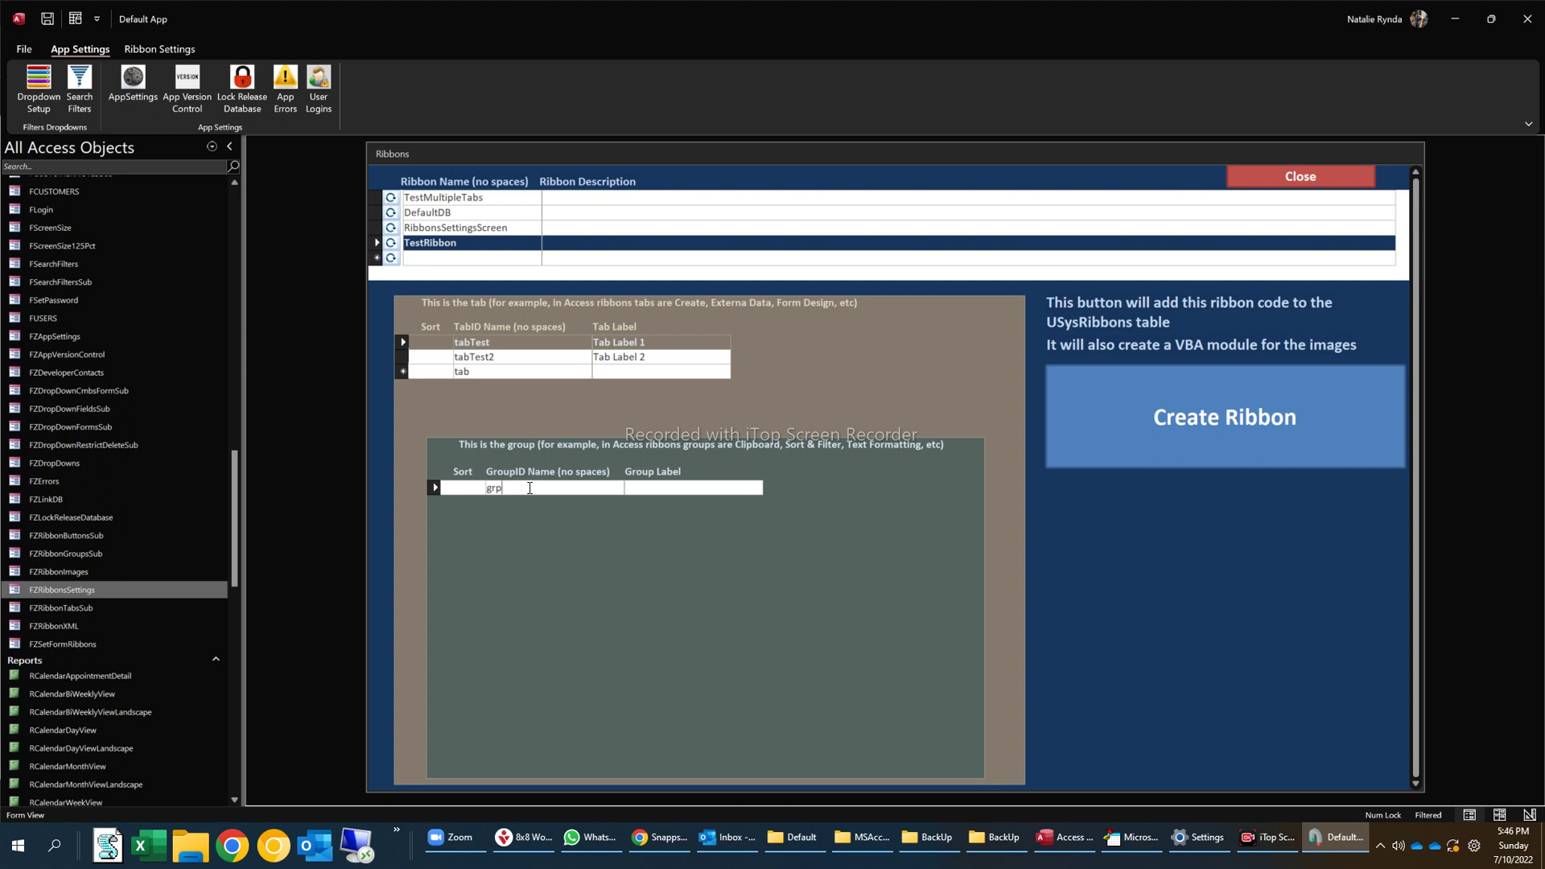
{"action": "type", "text": "Grou"}
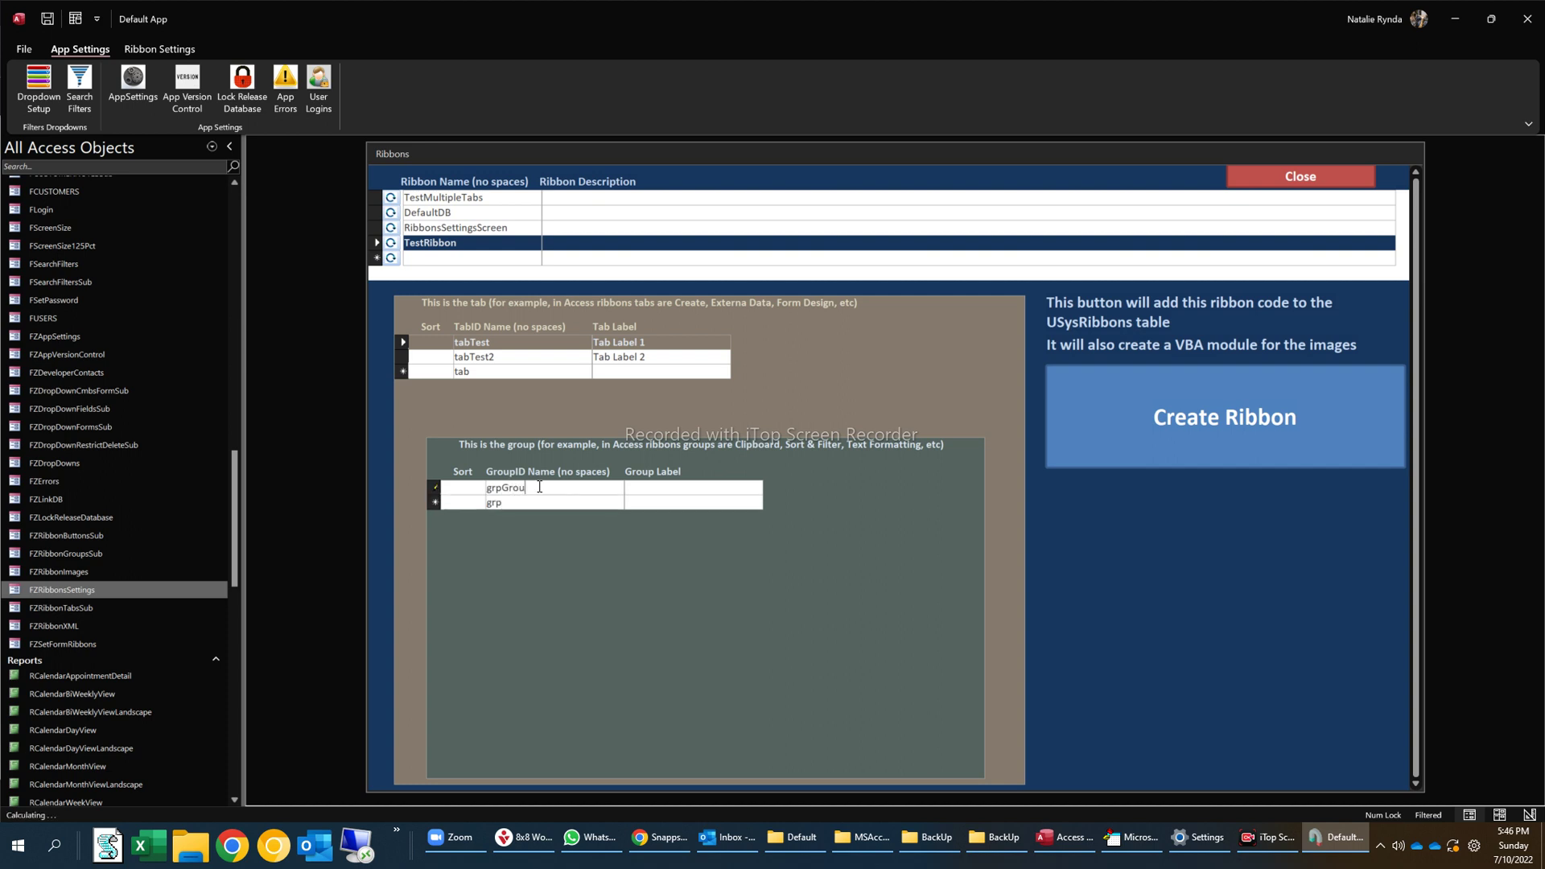
{"action": "type", "text": "p1"}
Step: Add a group to the tabTest2 tab, trying the duplicate ID grpGroup1 and correcting it to grpGroup12
{"action": "left_click", "coordinate": [494, 356]}
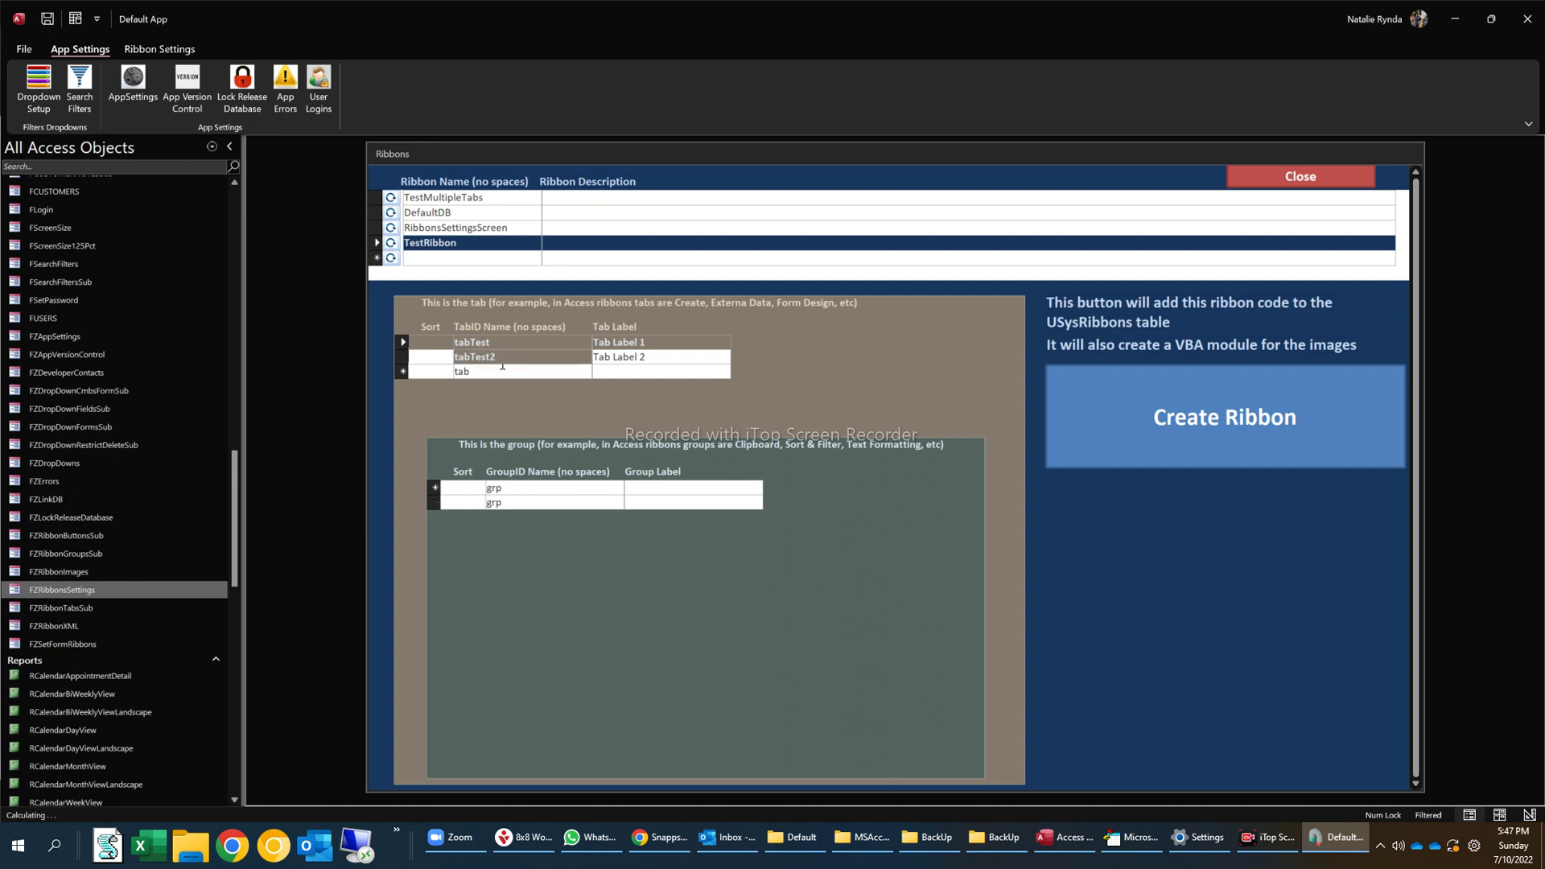
{"action": "left_click", "coordinate": [513, 489]}
{"action": "type", "text": "Group1"}
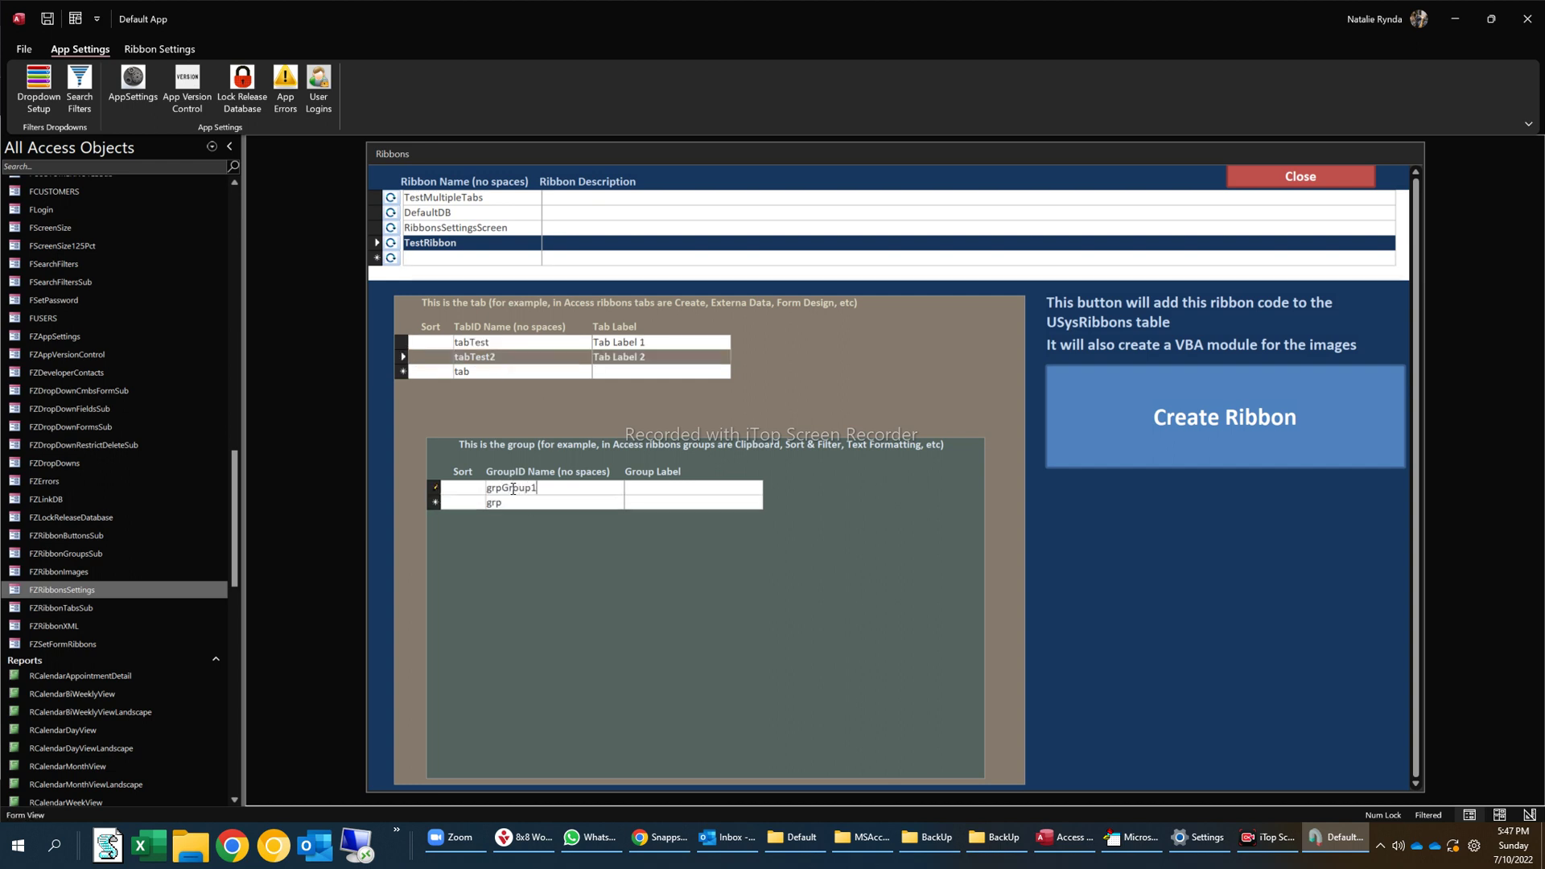
{"action": "left_click", "coordinate": [729, 499]}
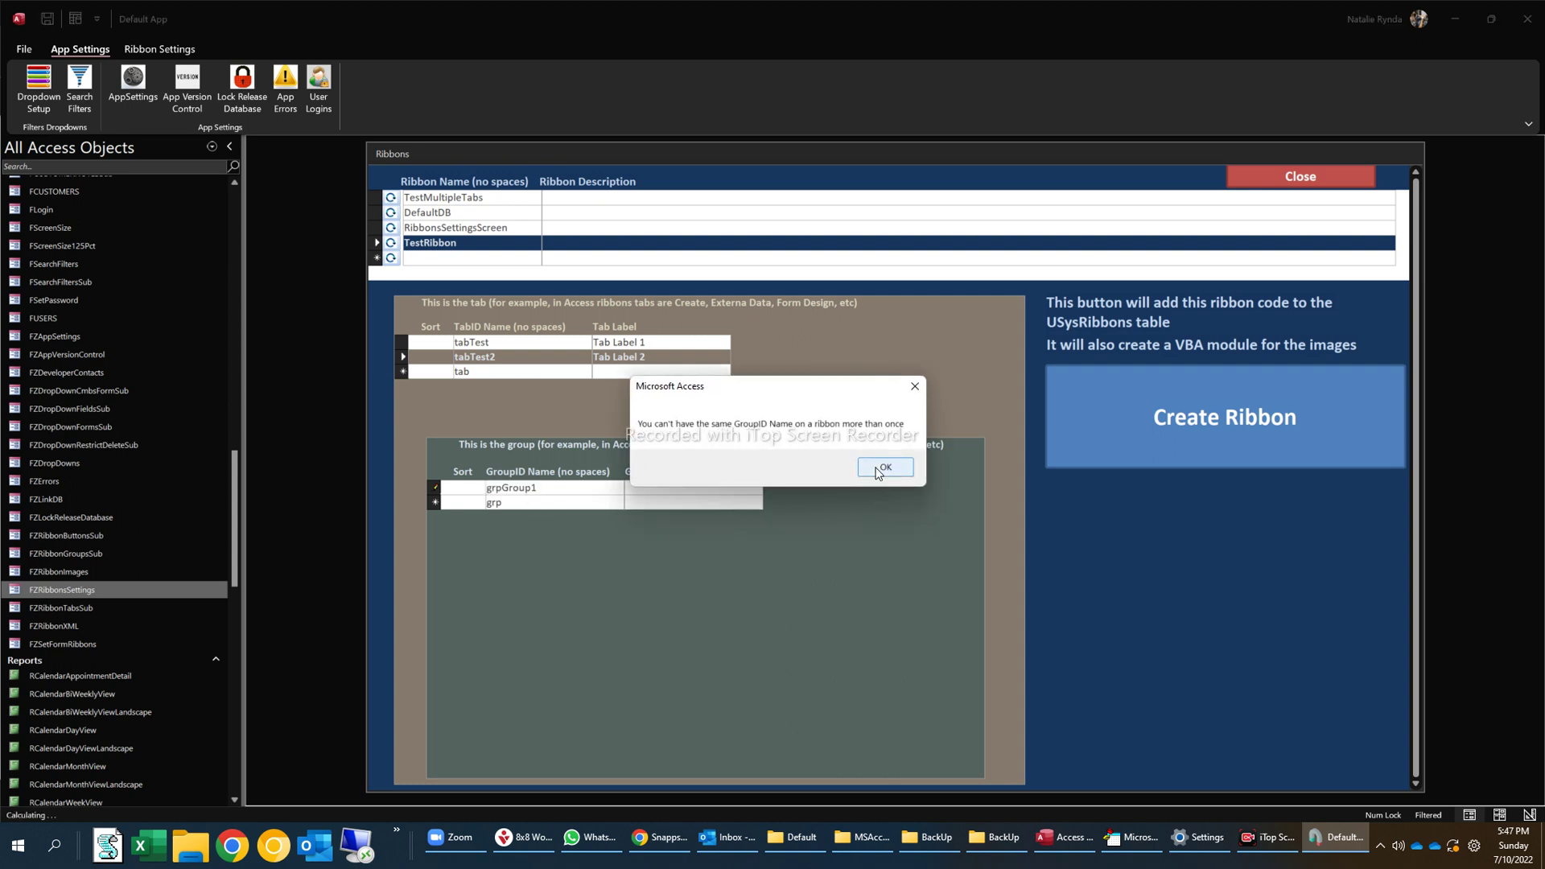
{"action": "left_click", "coordinate": [885, 467]}
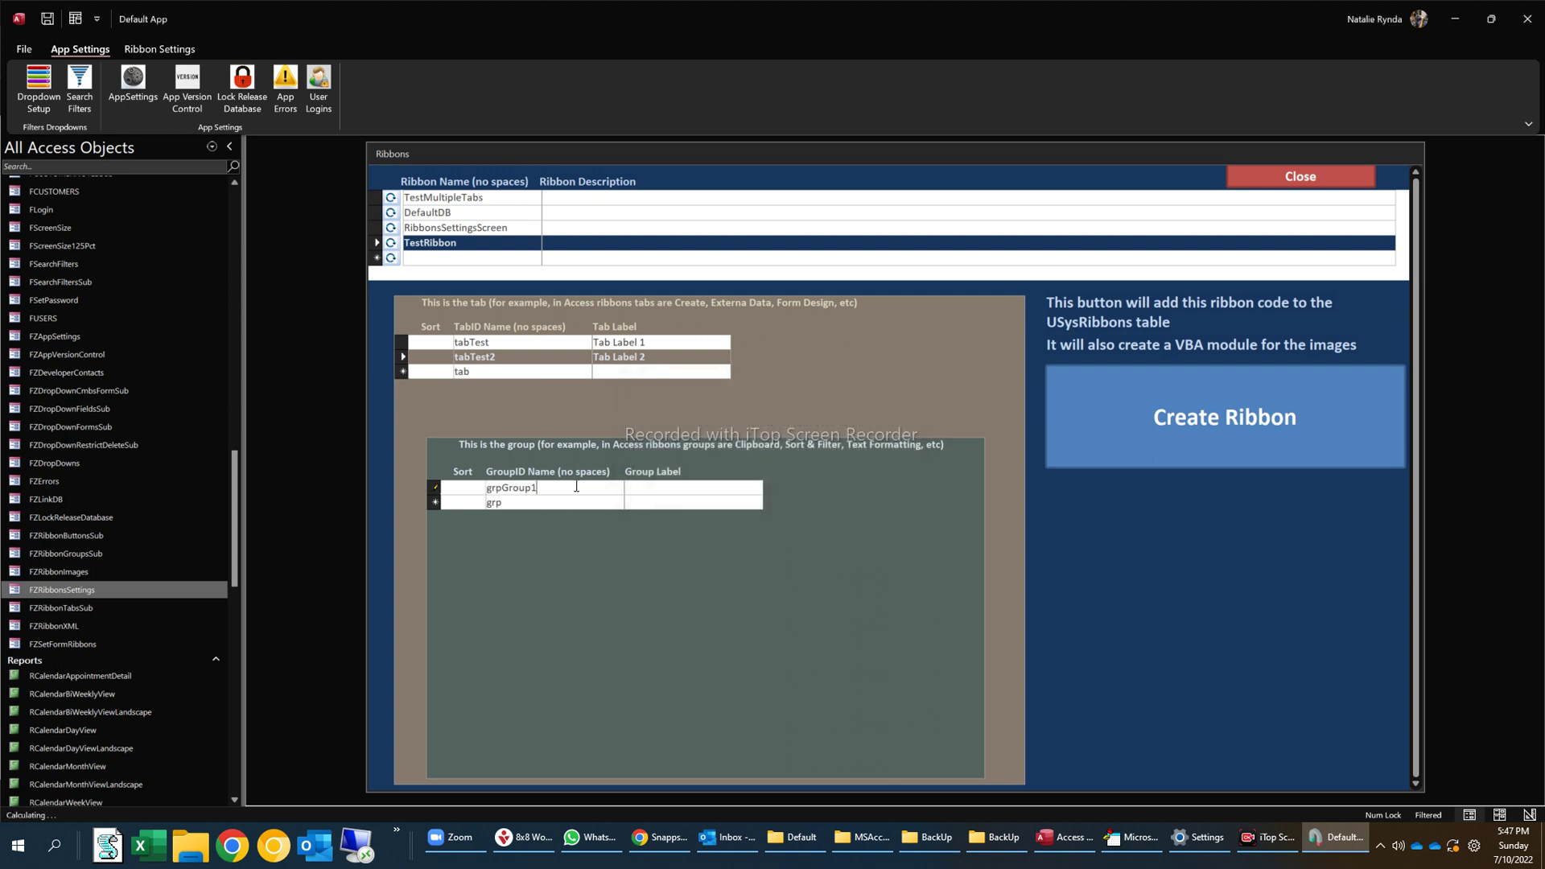
{"action": "left_click", "coordinate": [535, 488]}
{"action": "type", "text": "2"}
{"action": "key", "text": "Tab"}
Step: View the buttons available for grpGroup1 on tabTest, then open the ribbon images form from the button field and close it
{"action": "left_click", "coordinate": [493, 342]}
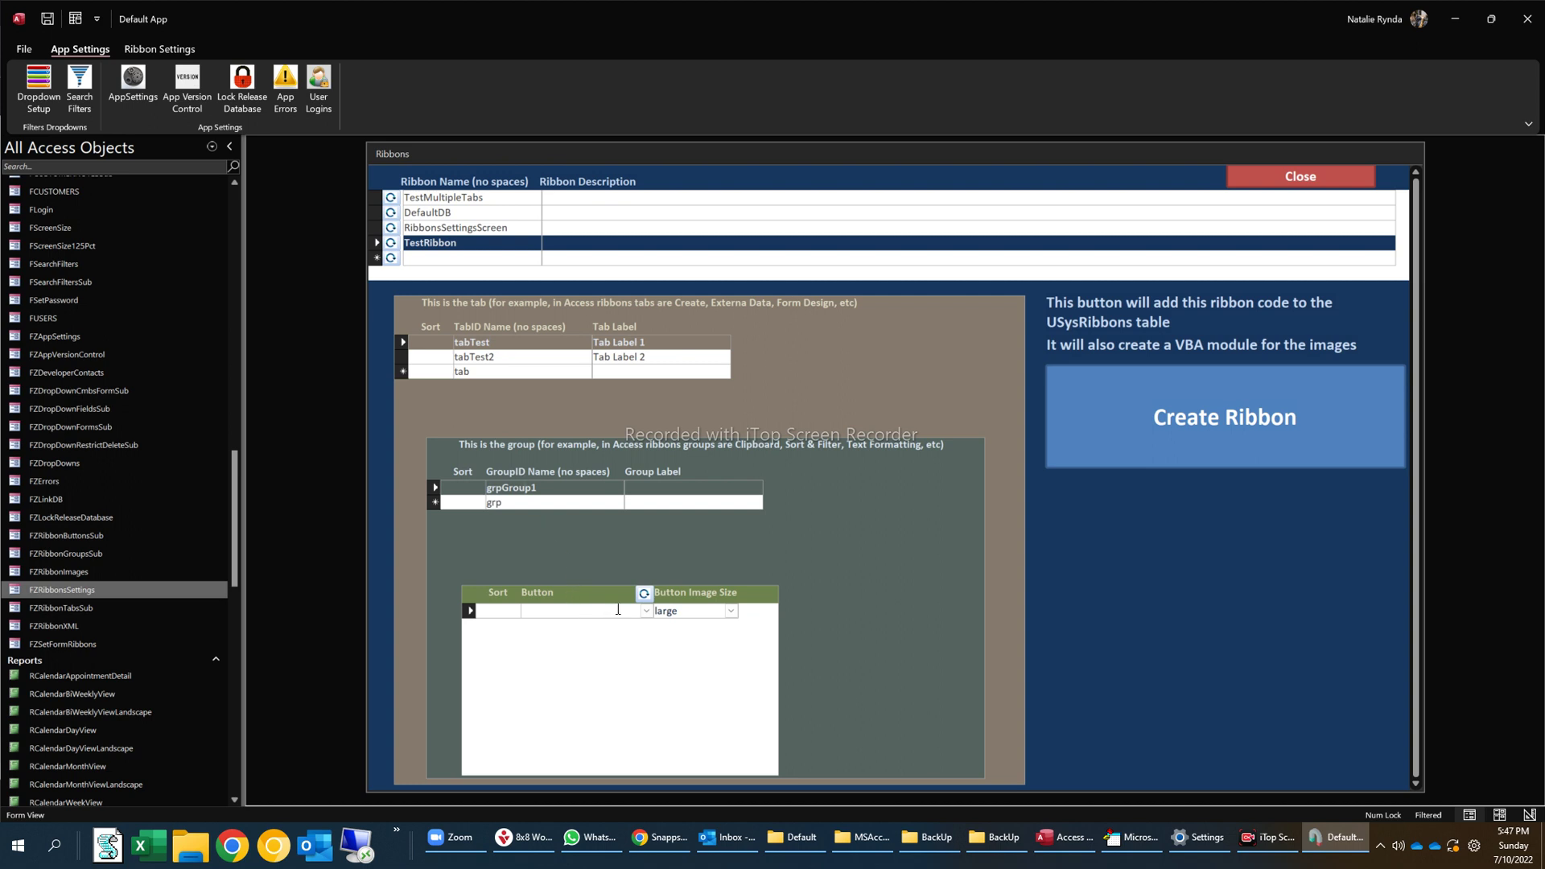
{"action": "left_click", "coordinate": [646, 611]}
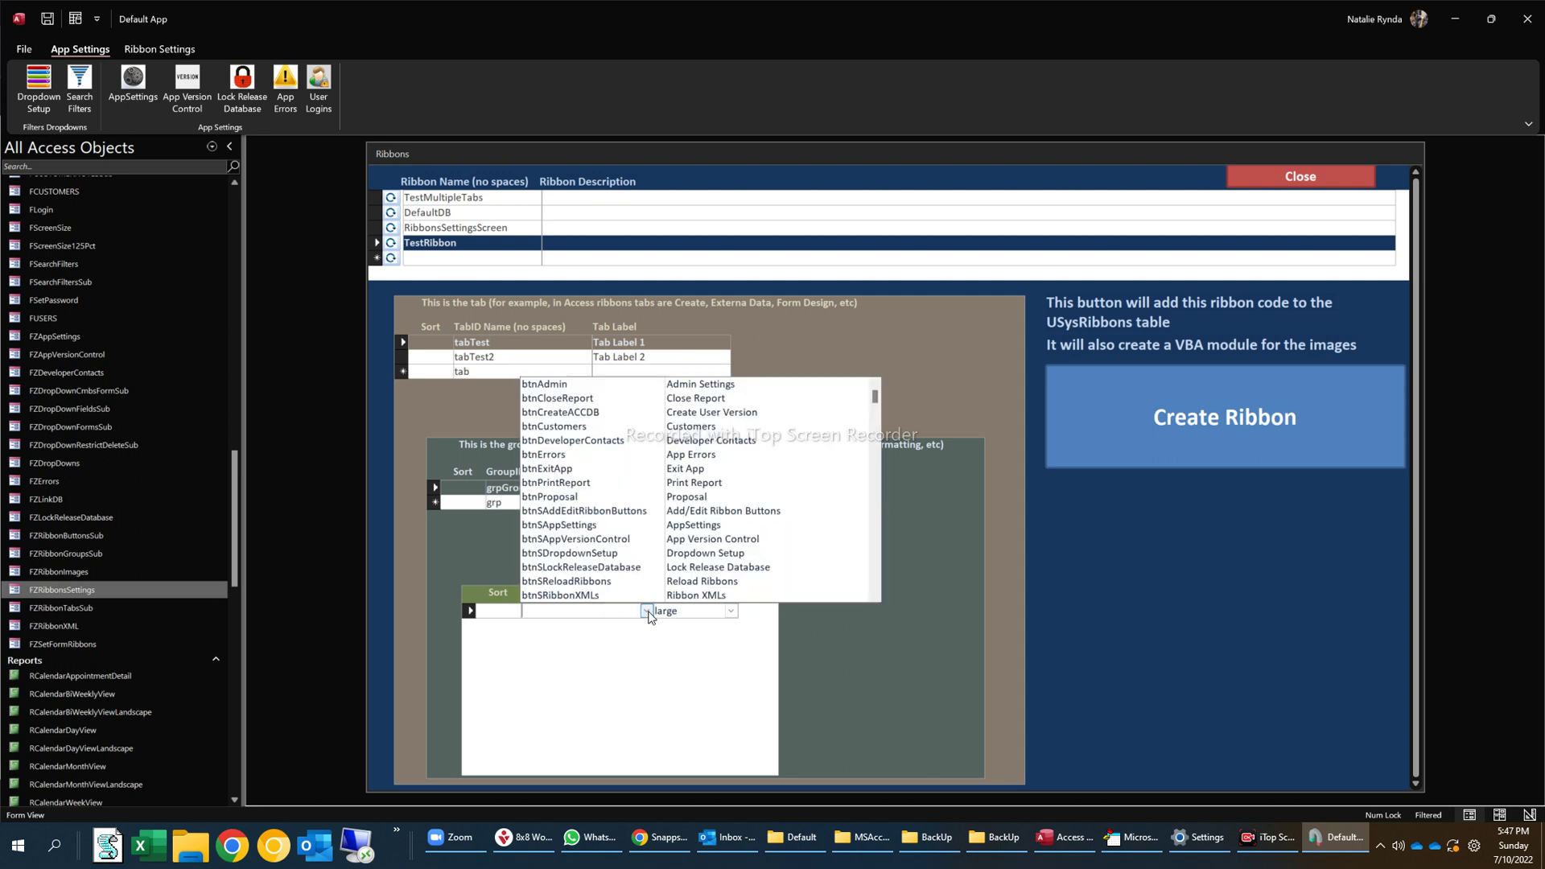
{"action": "left_click", "coordinate": [647, 612]}
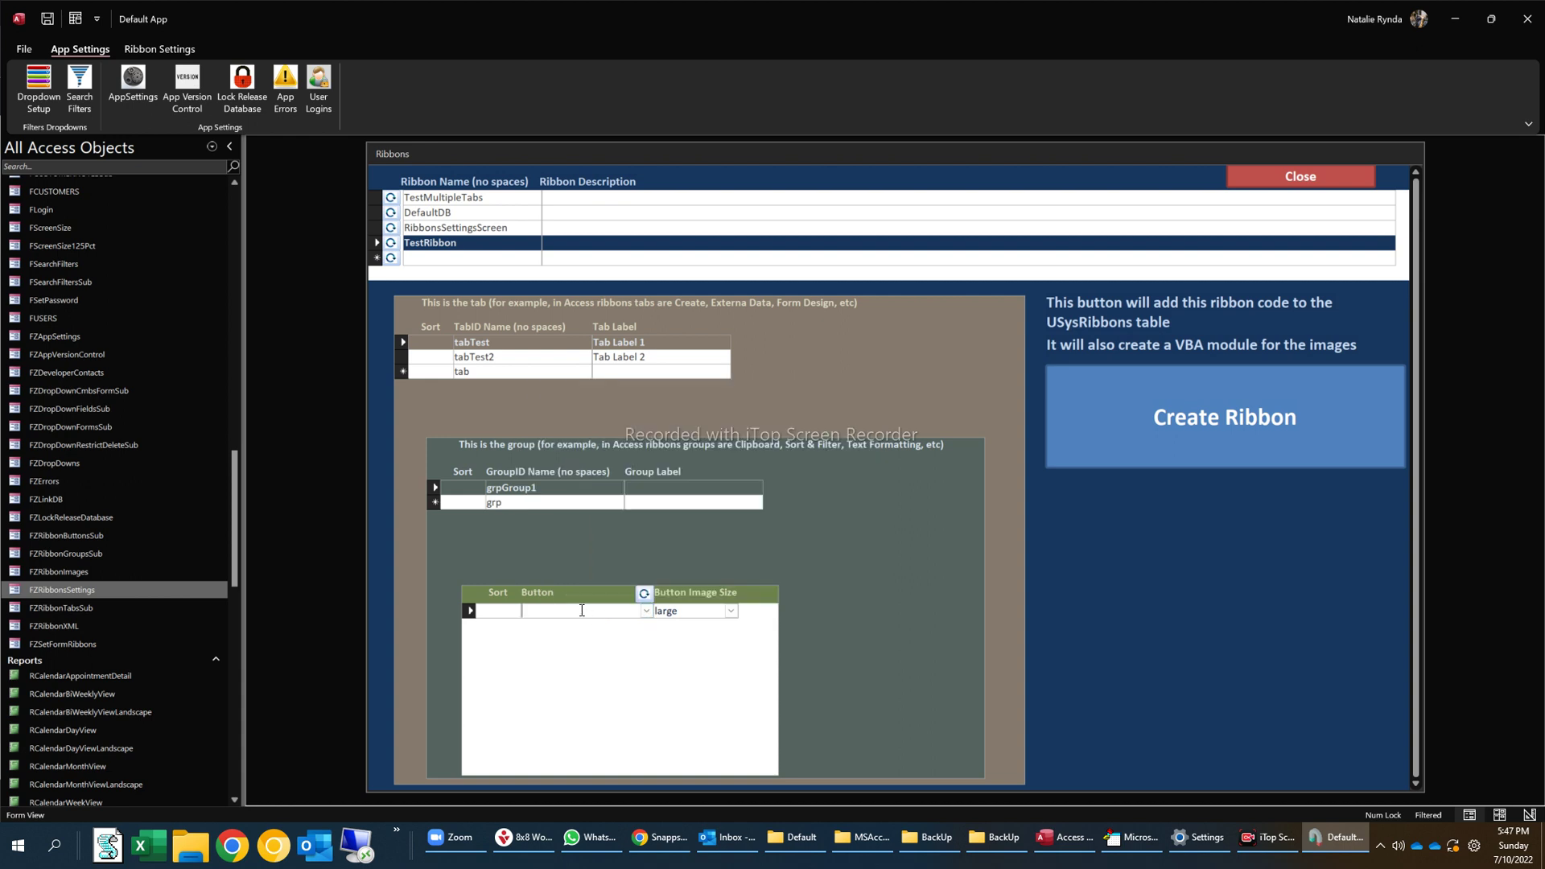
{"action": "double_click", "coordinate": [577, 611]}
{"action": "left_click", "coordinate": [820, 296]}
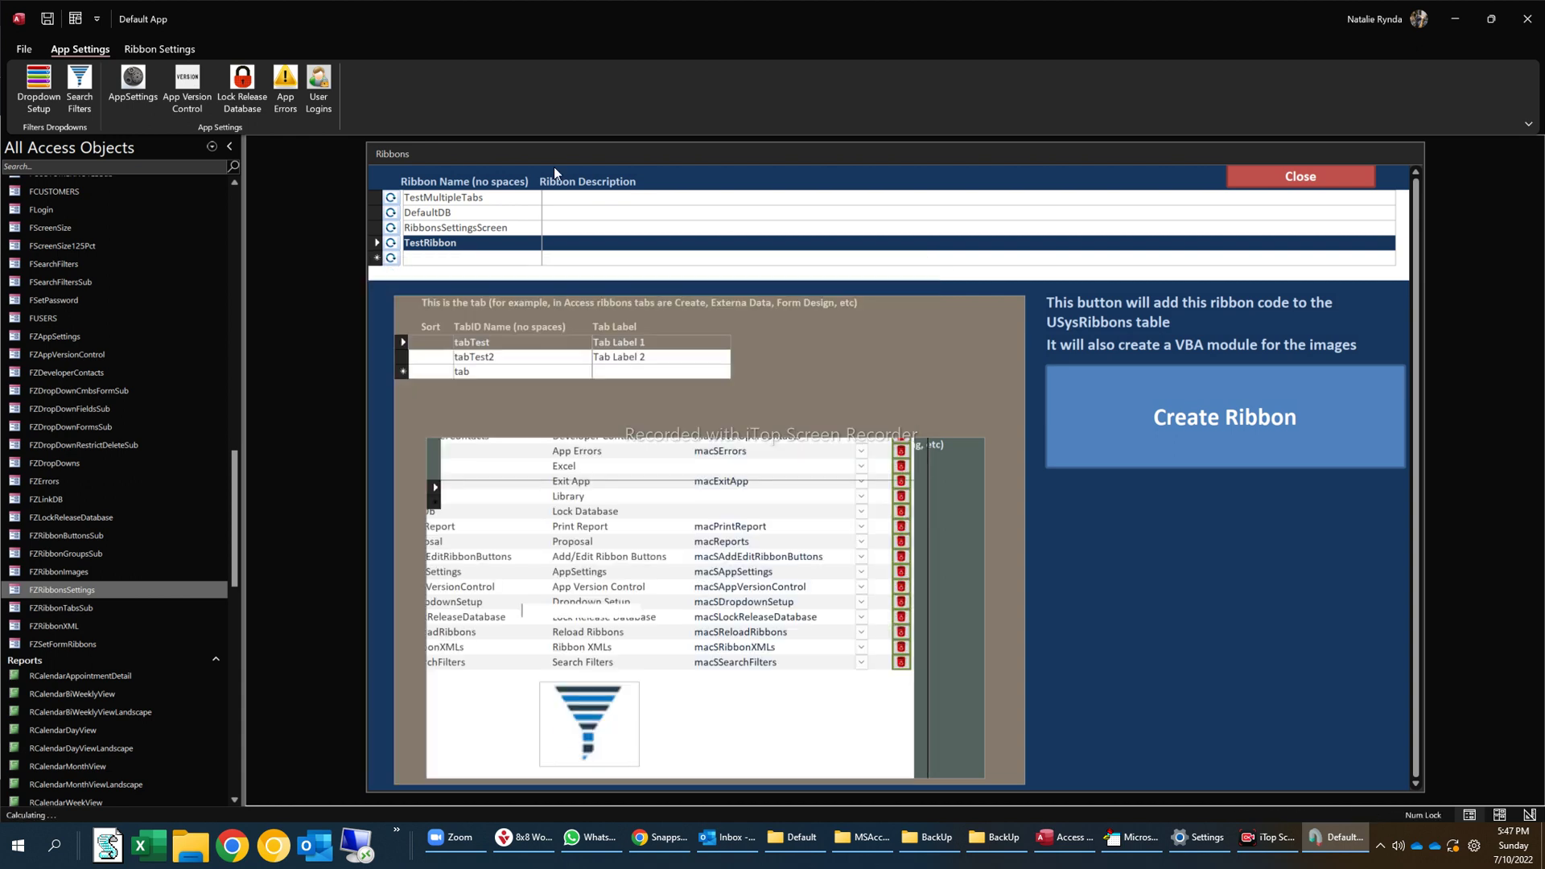
Step: Open the Add/Edit Ribbon Buttons form and examine the images, labels and macros assigned to the buttons
{"action": "left_click", "coordinate": [149, 48]}
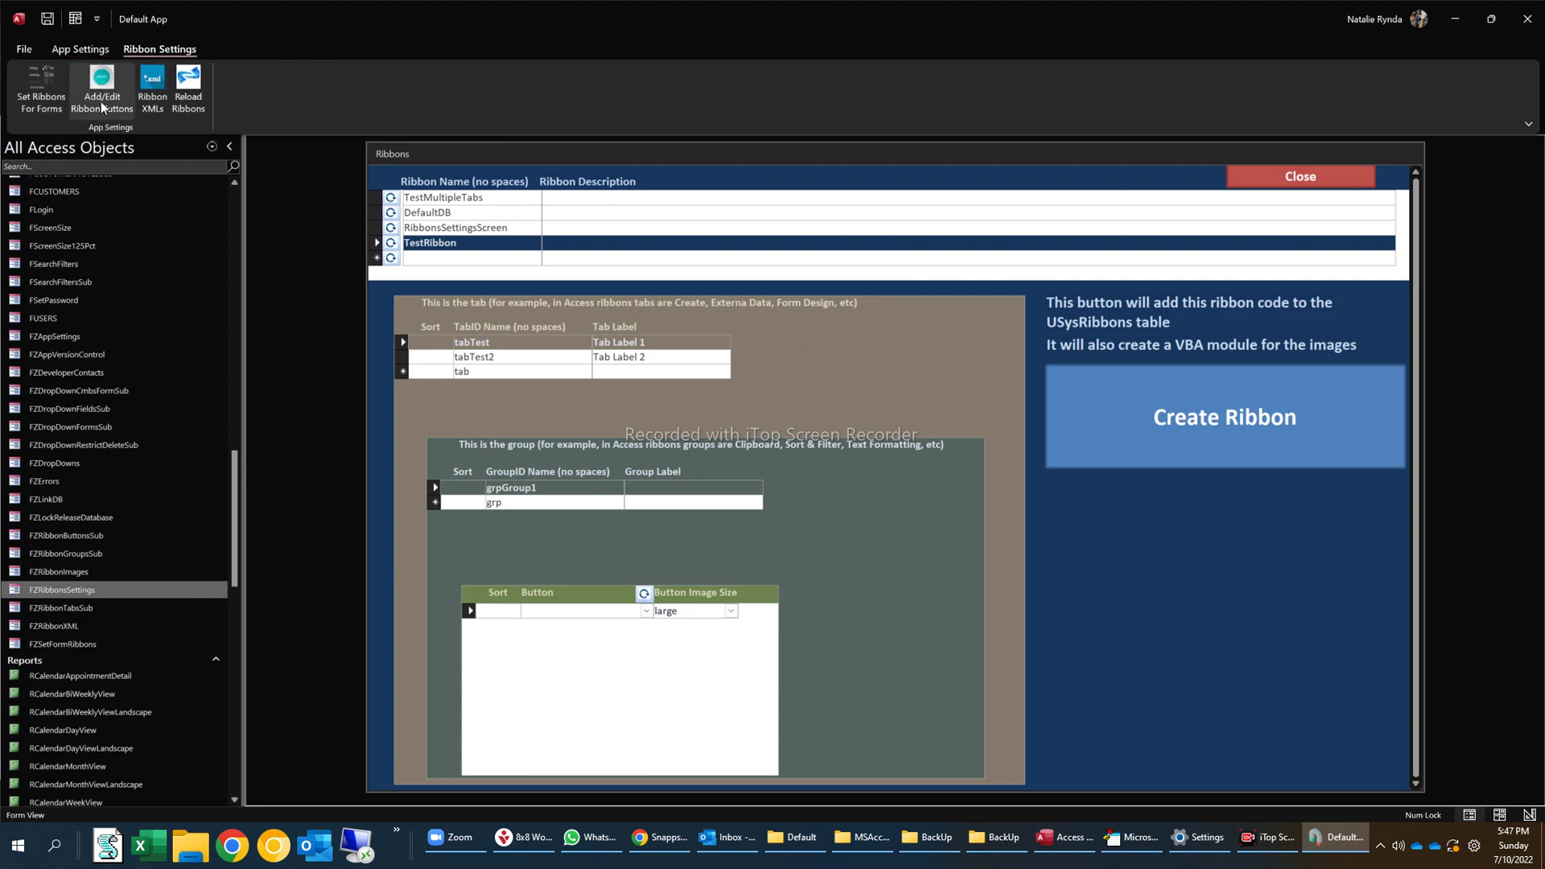
{"action": "left_click", "coordinate": [98, 94]}
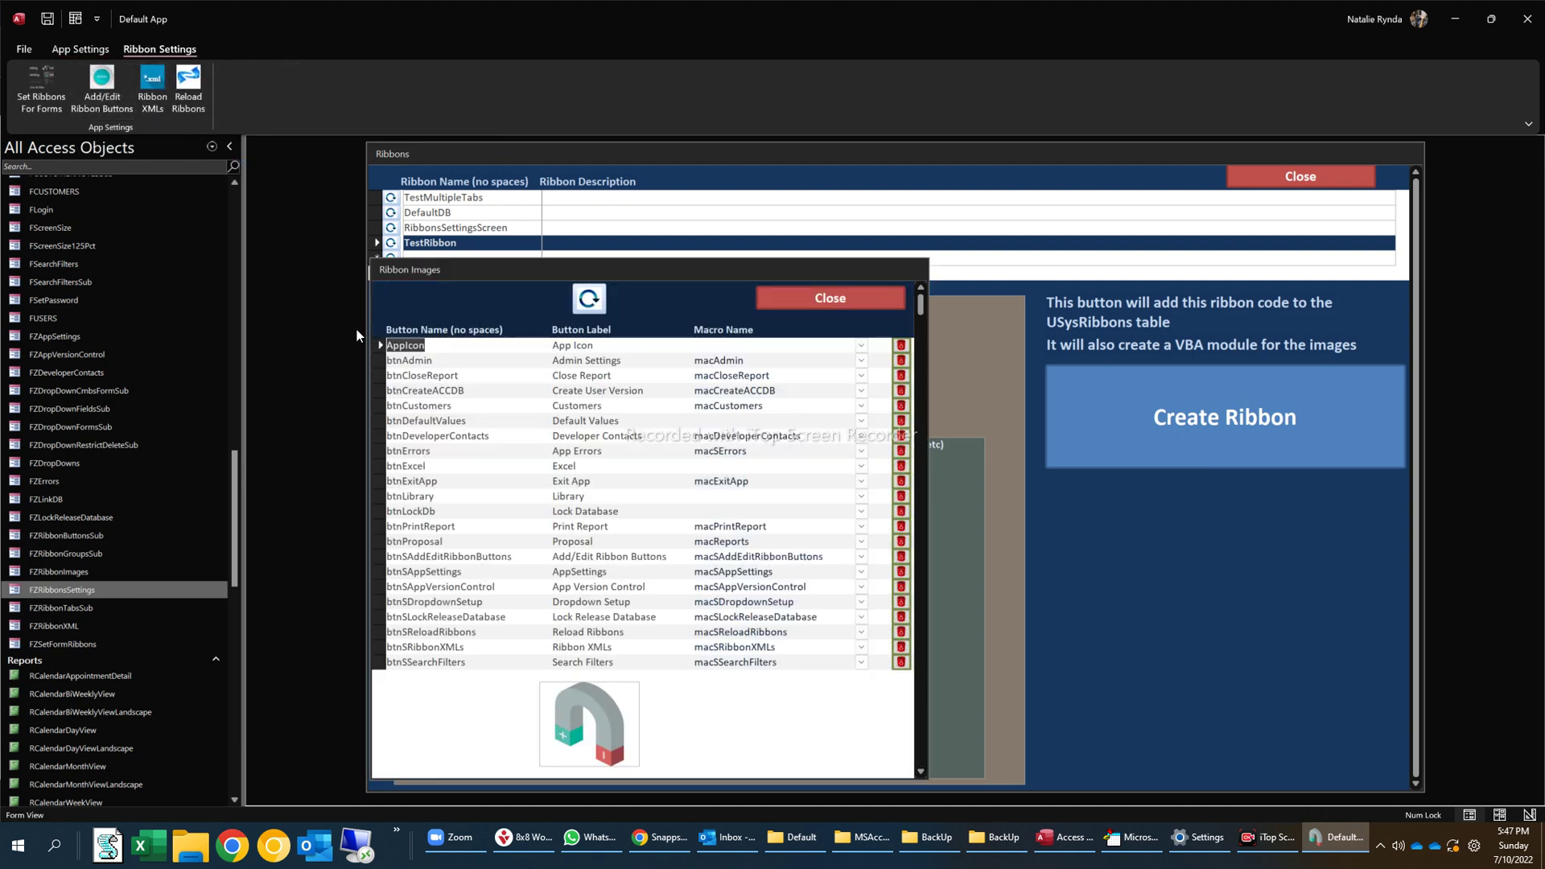
{"action": "left_click_drag", "start_coordinate": [492, 272], "coordinate": [488, 214]}
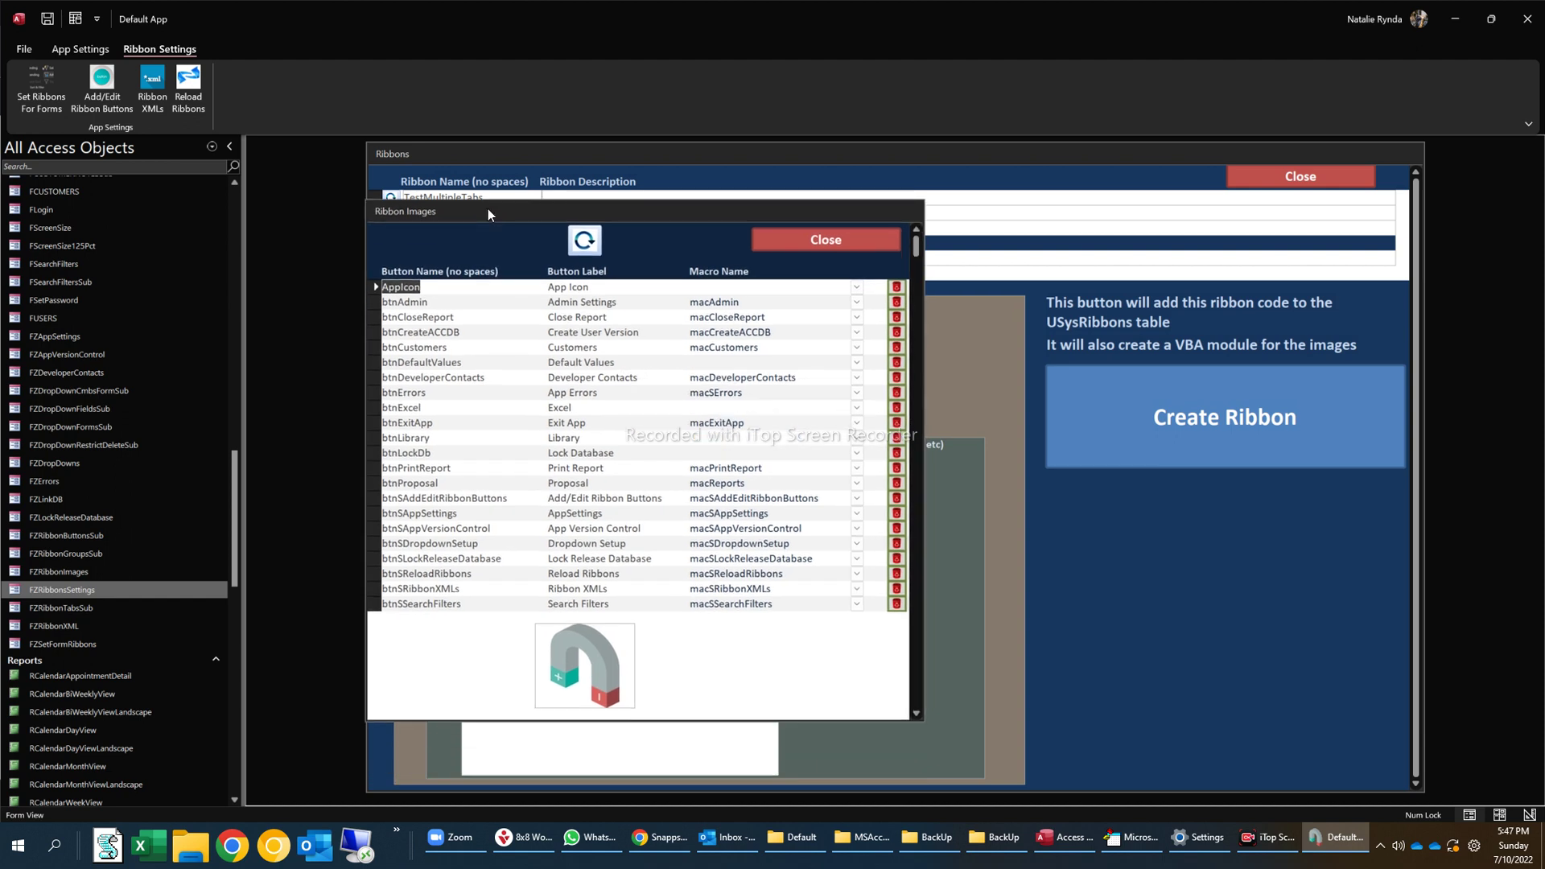
{"action": "left_click", "coordinate": [425, 347]}
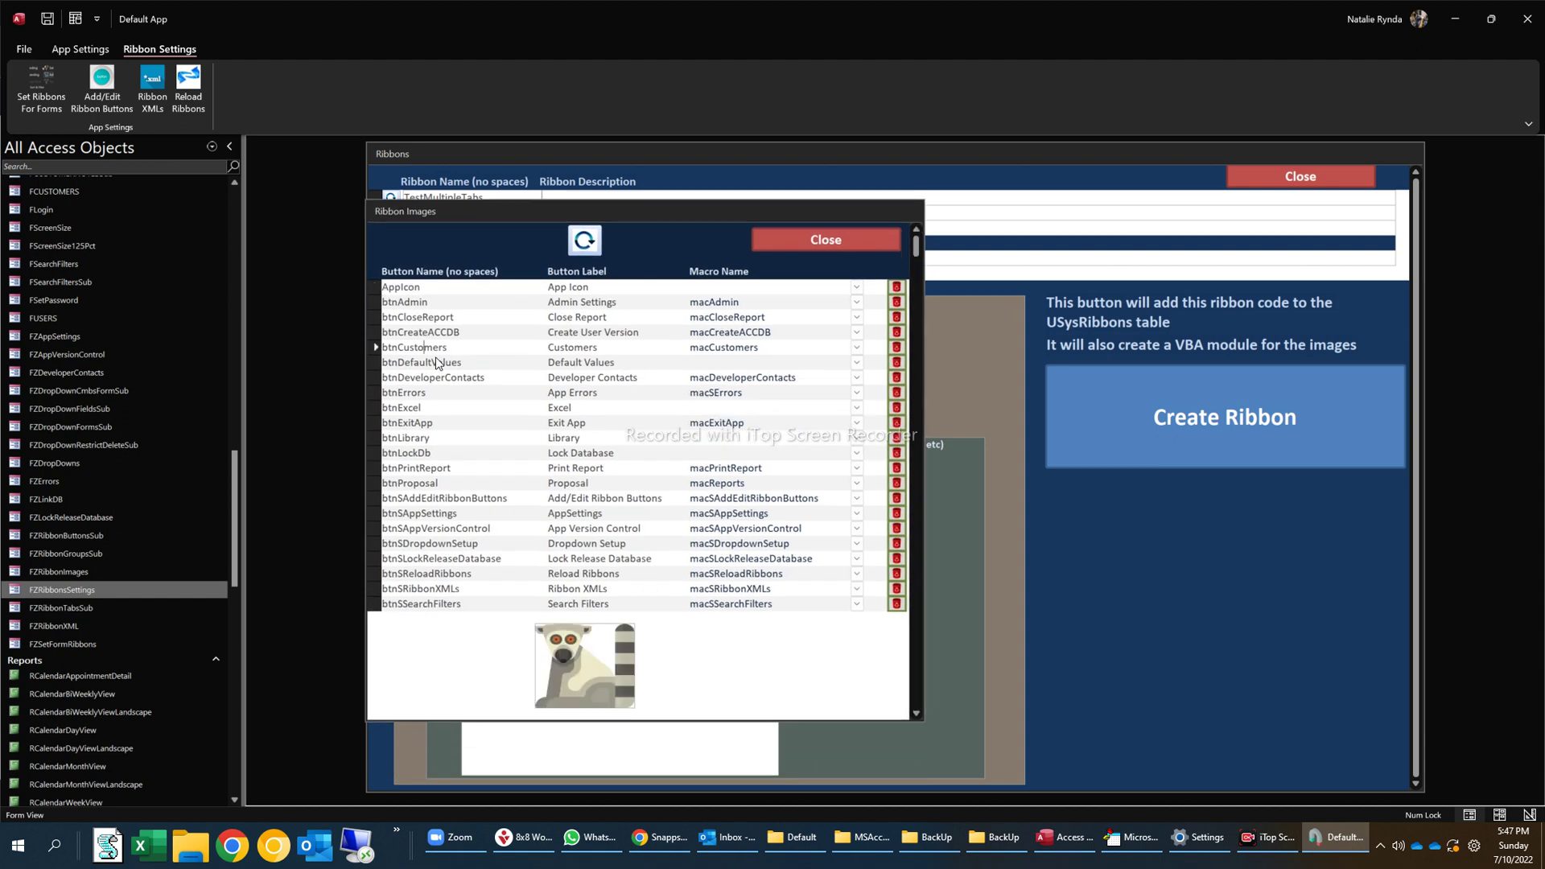
{"action": "left_click", "coordinate": [460, 480]}
{"action": "left_click", "coordinate": [633, 469]}
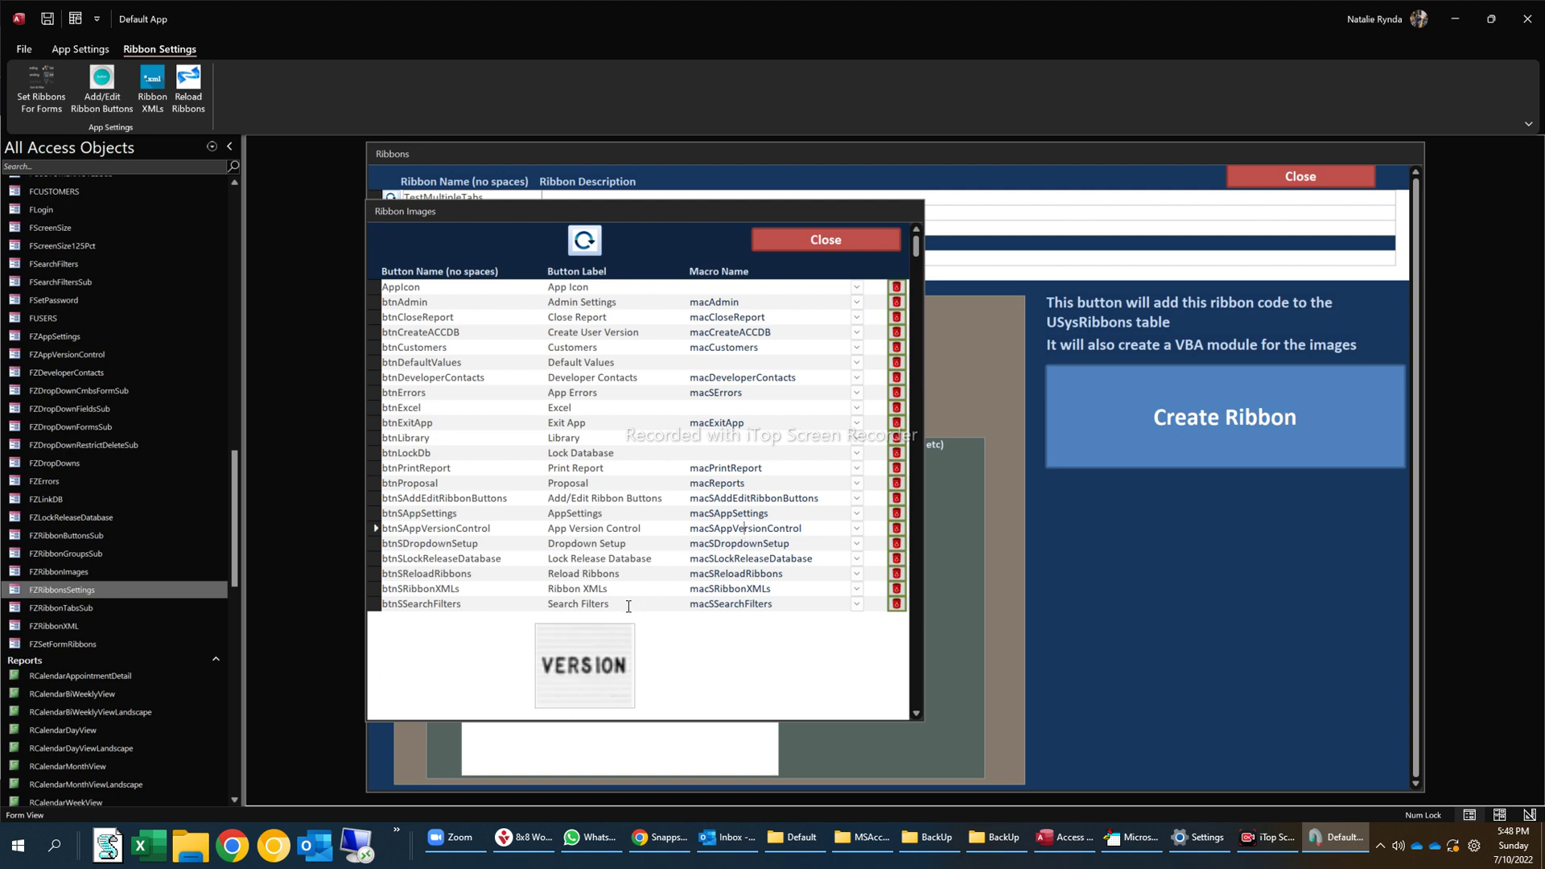
{"action": "left_click", "coordinate": [622, 559]}
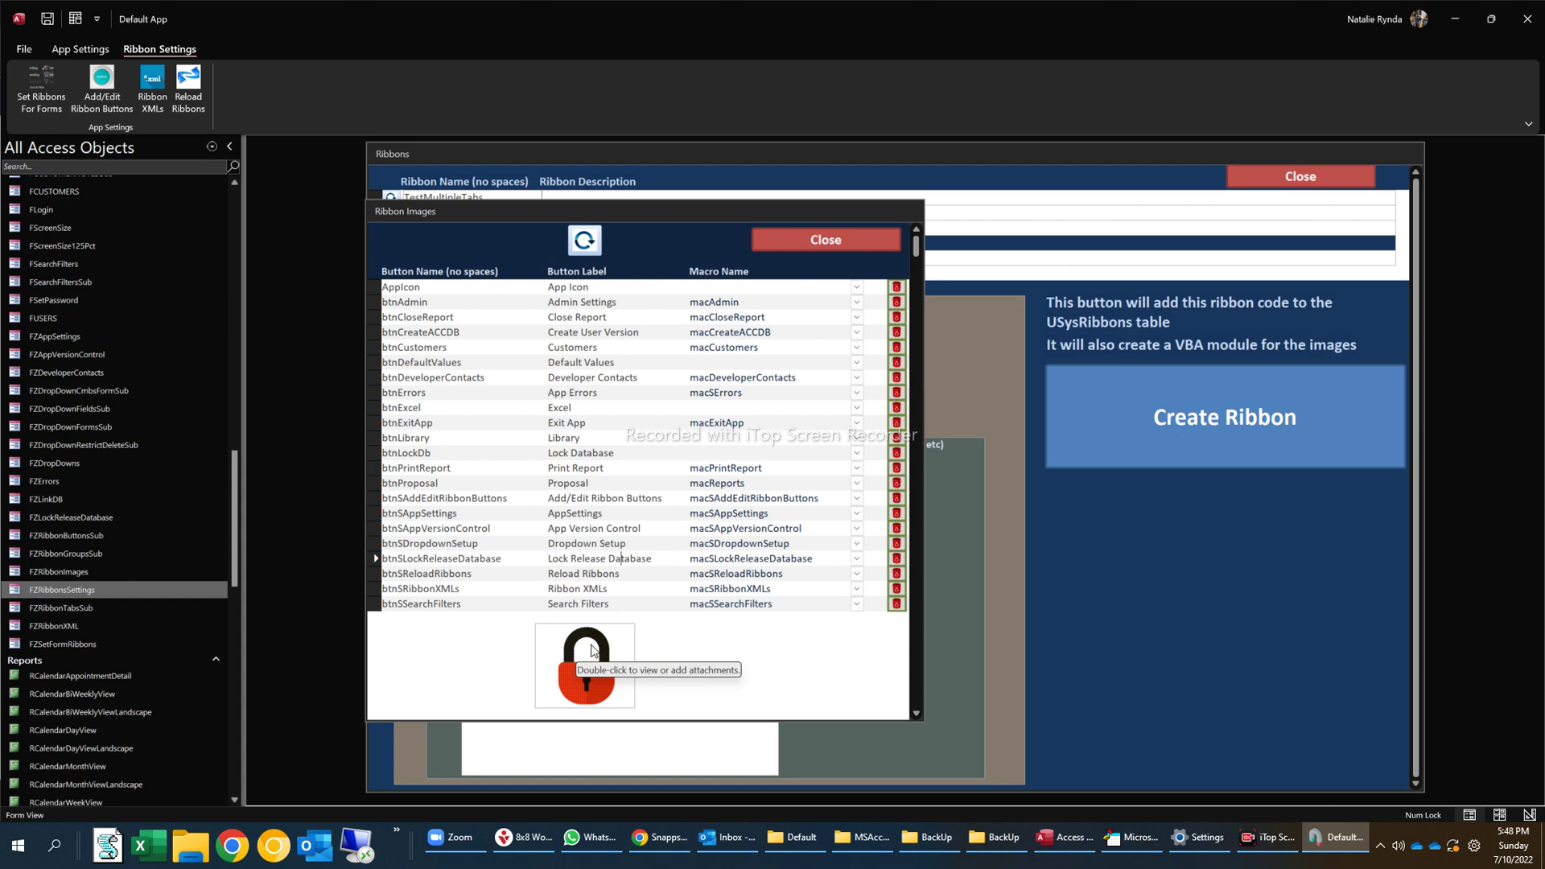
{"action": "left_click", "coordinate": [563, 391]}
{"action": "left_click", "coordinate": [608, 469]}
{"action": "left_click", "coordinate": [612, 484]}
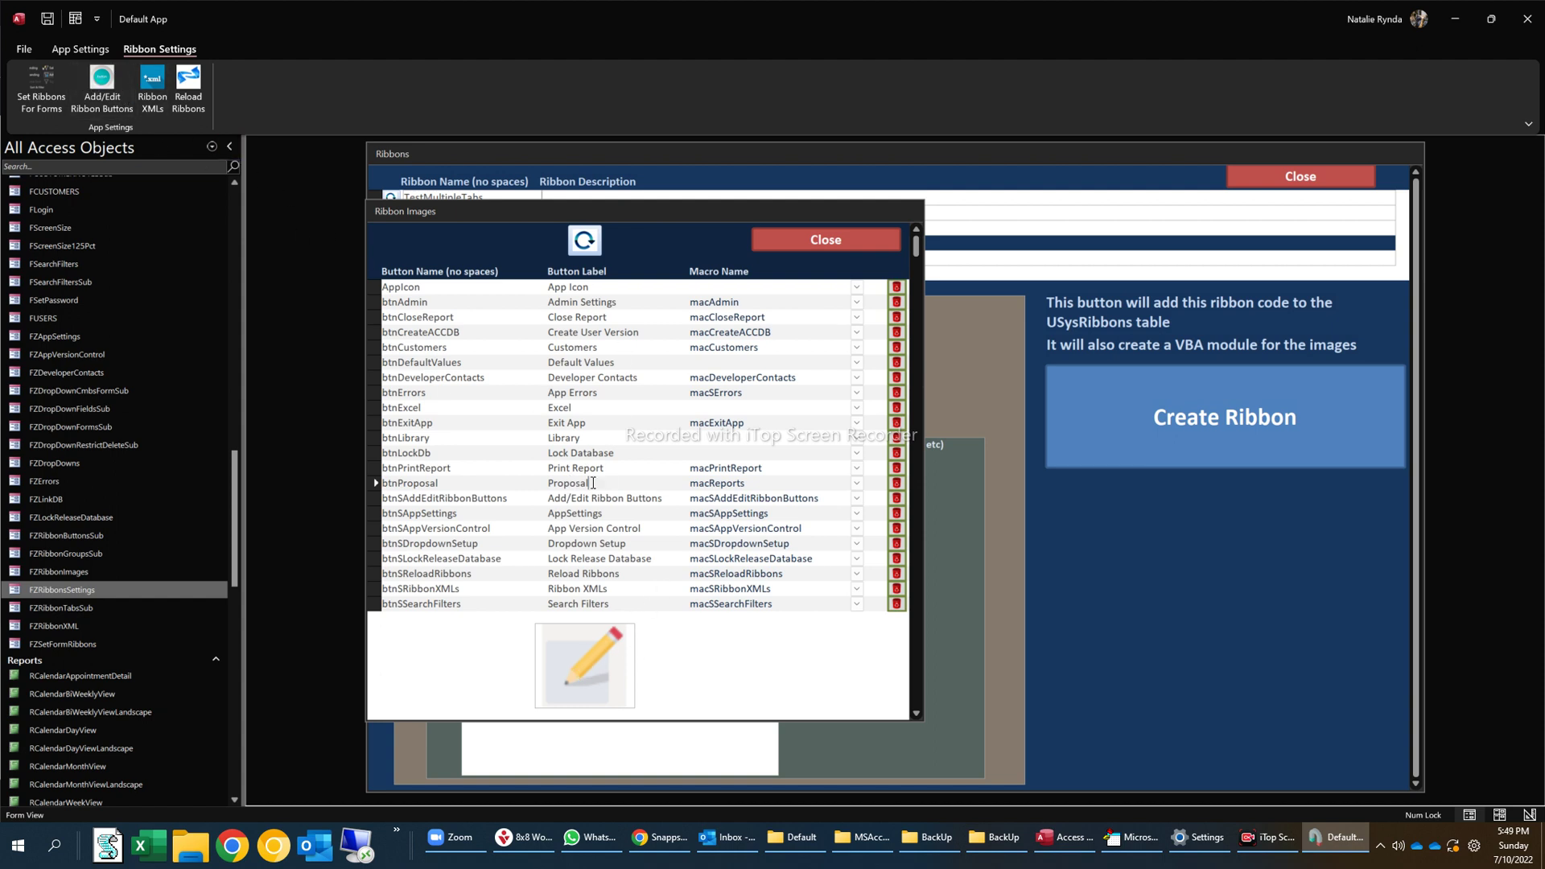
{"action": "left_click", "coordinate": [608, 603]}
{"action": "scroll", "coordinate": [600, 483], "scroll_direction": "down", "scroll_amount": 3}
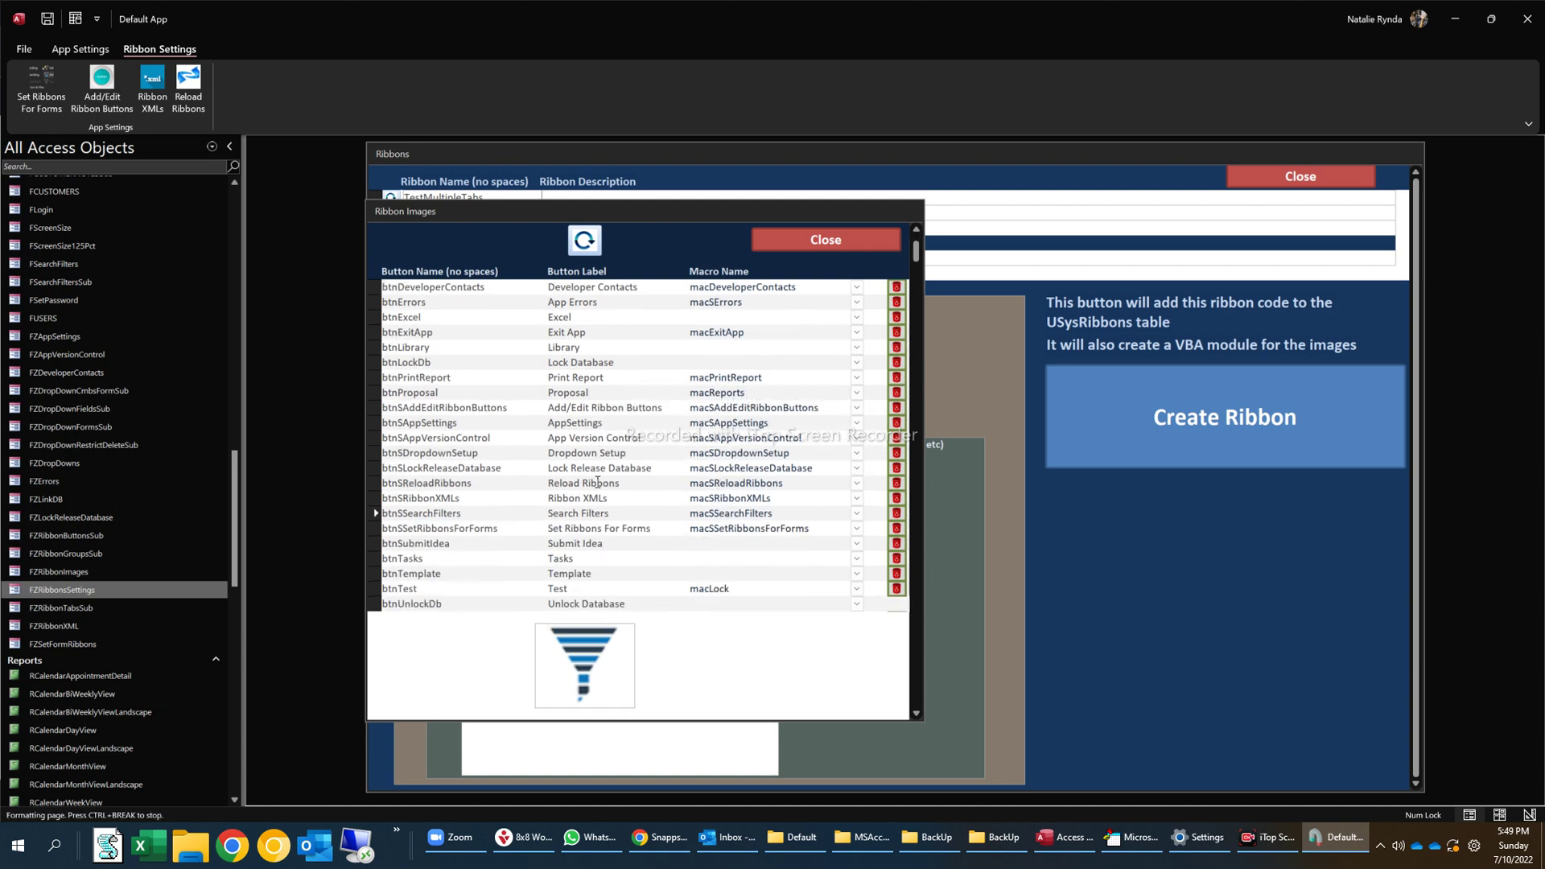
Step: Delete the existing btnTest button from the ribbon buttons list and confirm the deletion
{"action": "left_click", "coordinate": [410, 574]}
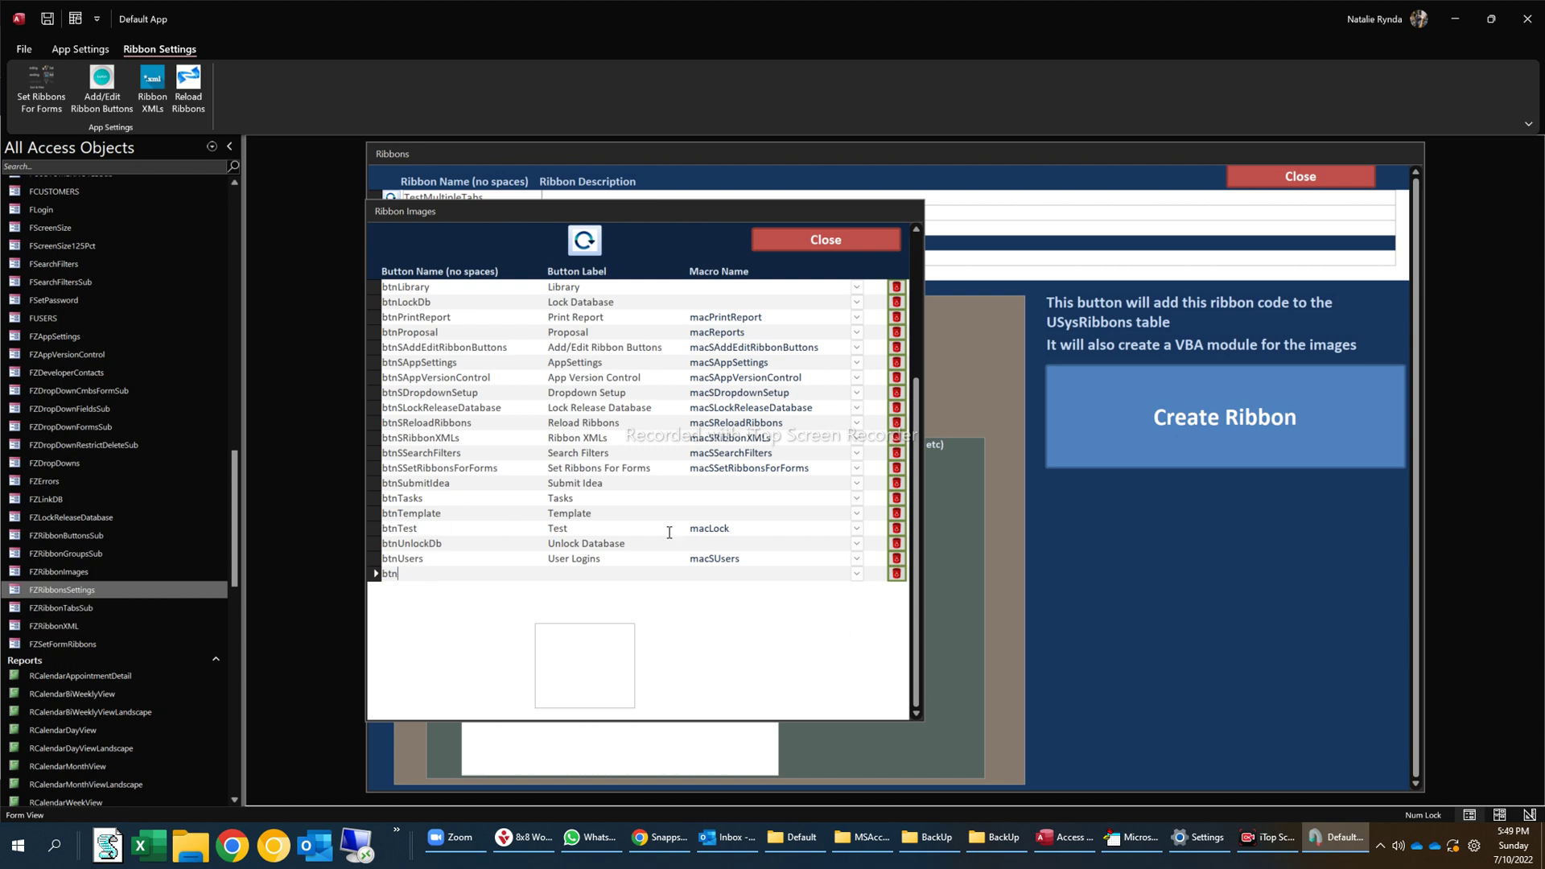
{"action": "left_click", "coordinate": [898, 532]}
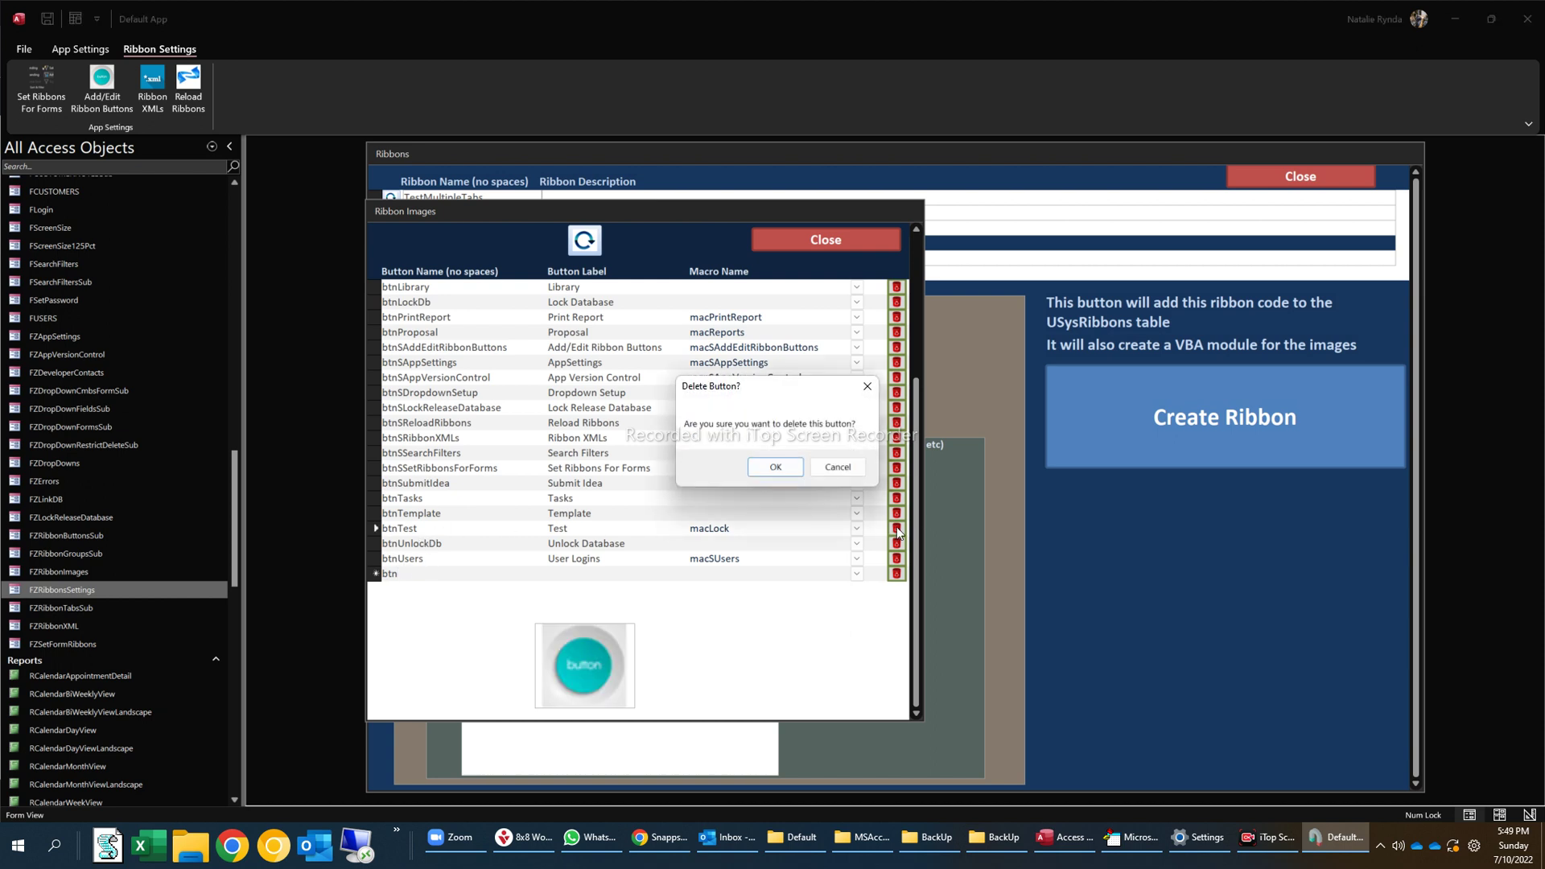
{"action": "left_click", "coordinate": [777, 470]}
Step: Add a new ribbon button named btnTest with the label Test
{"action": "left_click", "coordinate": [410, 559]}
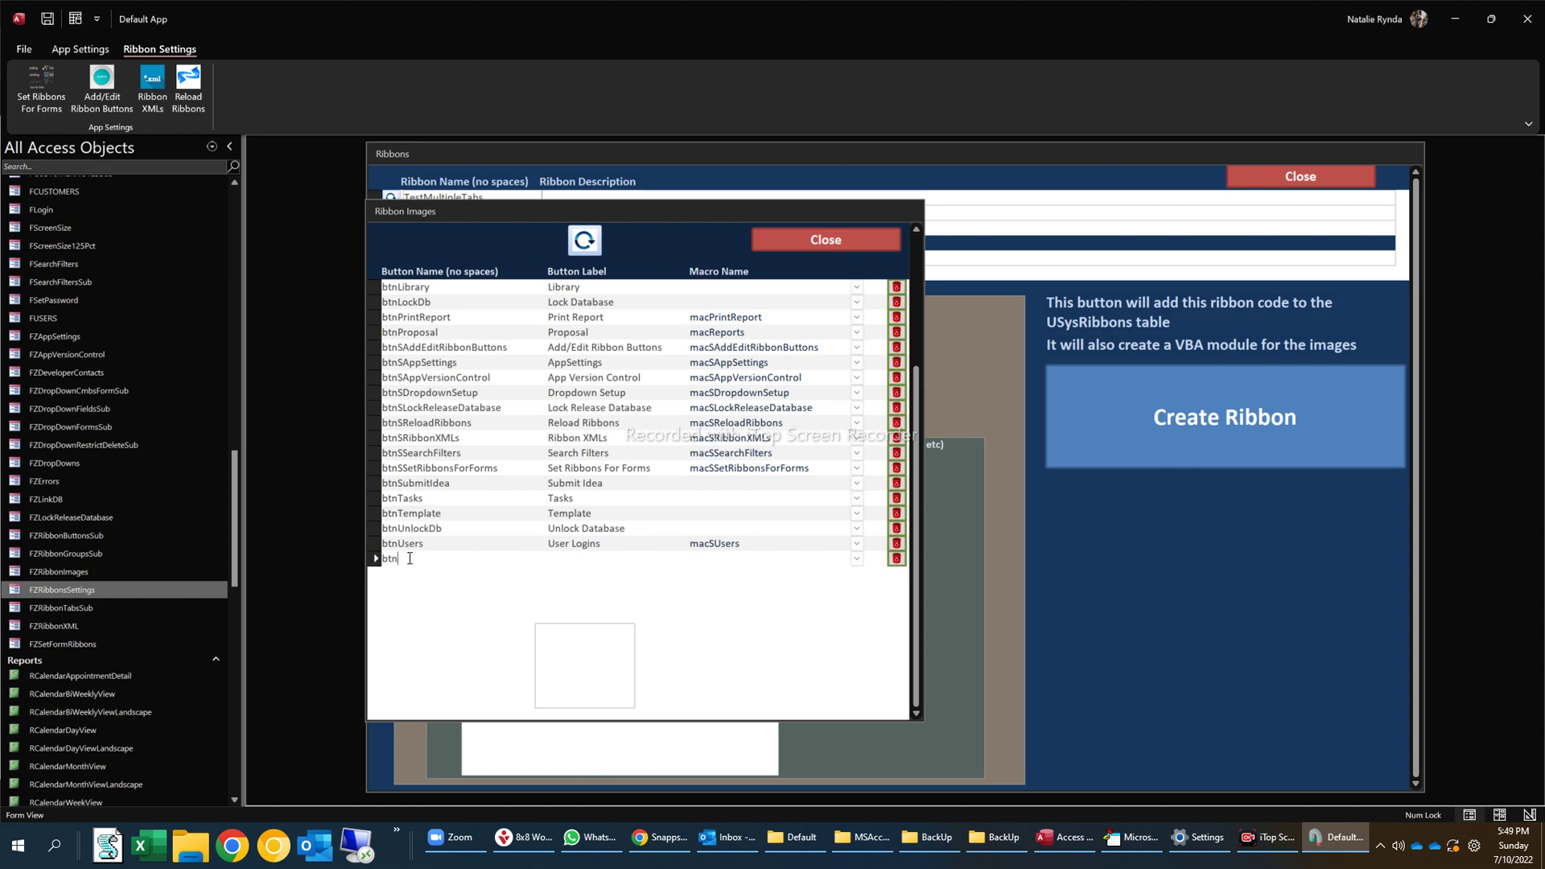
{"action": "type", "text": "test"}
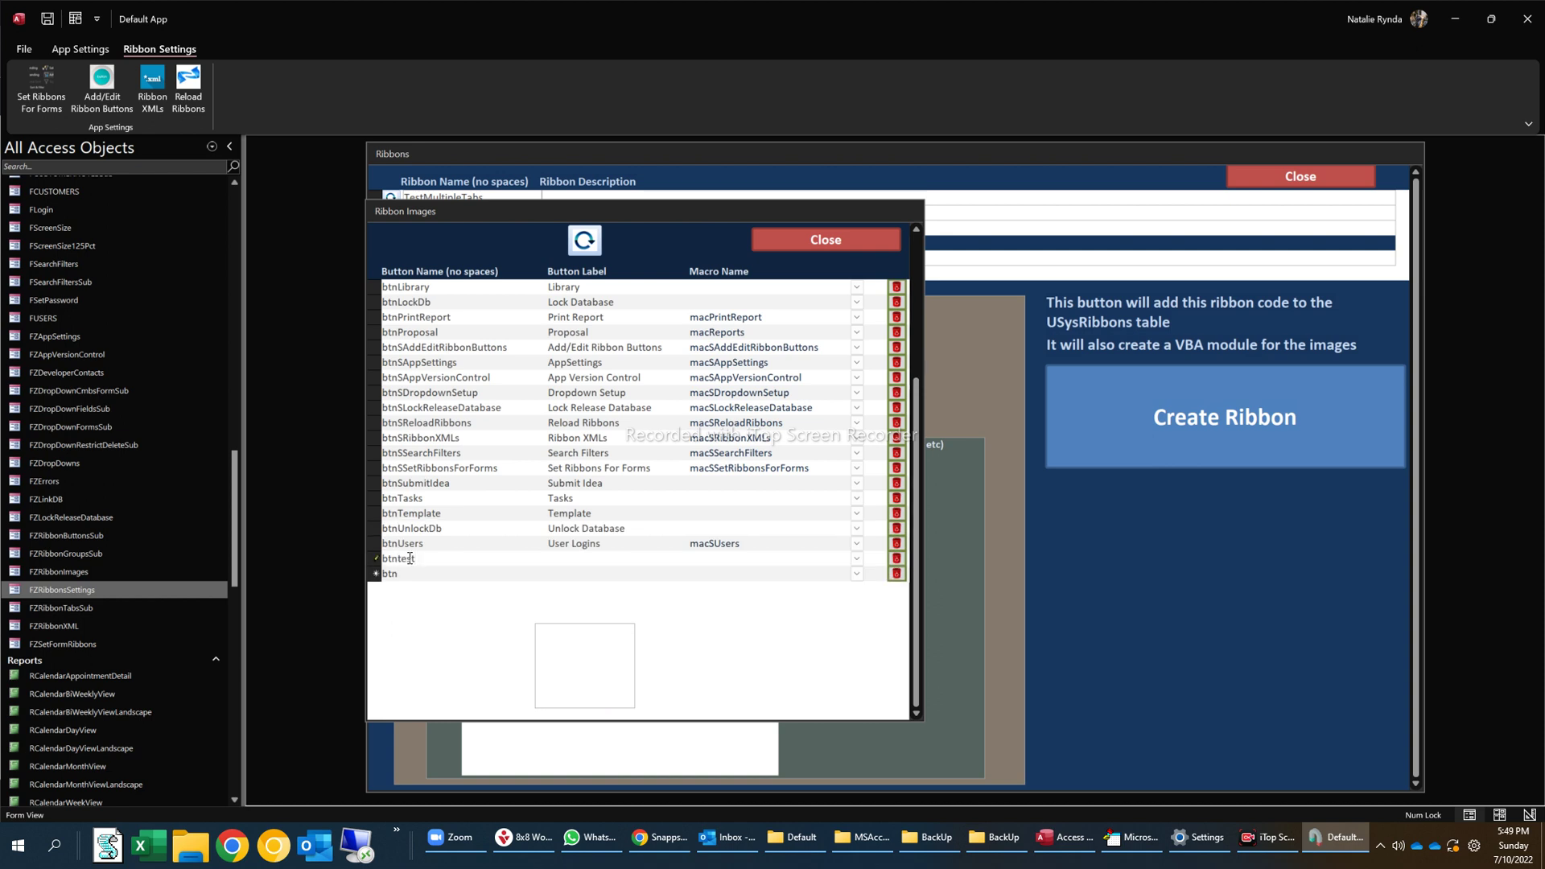
{"action": "left_click_drag", "start_coordinate": [399, 558], "coordinate": [402, 558]}
{"action": "type", "text": "T"}
{"action": "type", "text": "Test"}
{"action": "left_click", "coordinate": [198, 90]}
Step: Assign the macro macSErrors to the new btnTest button
{"action": "left_click", "coordinate": [715, 557]}
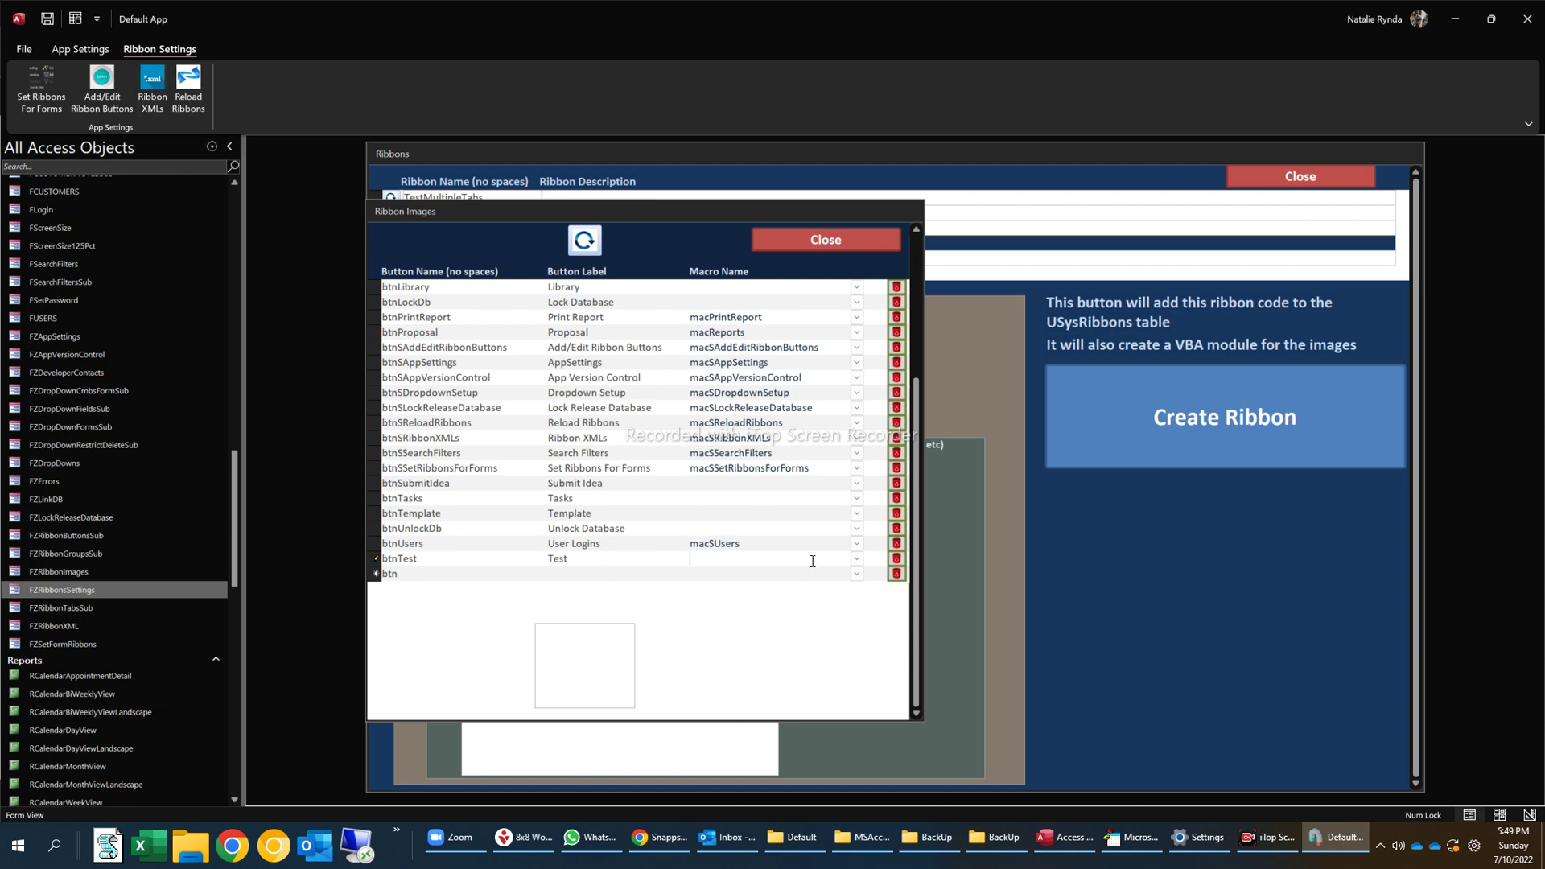
{"action": "left_click", "coordinate": [858, 558]}
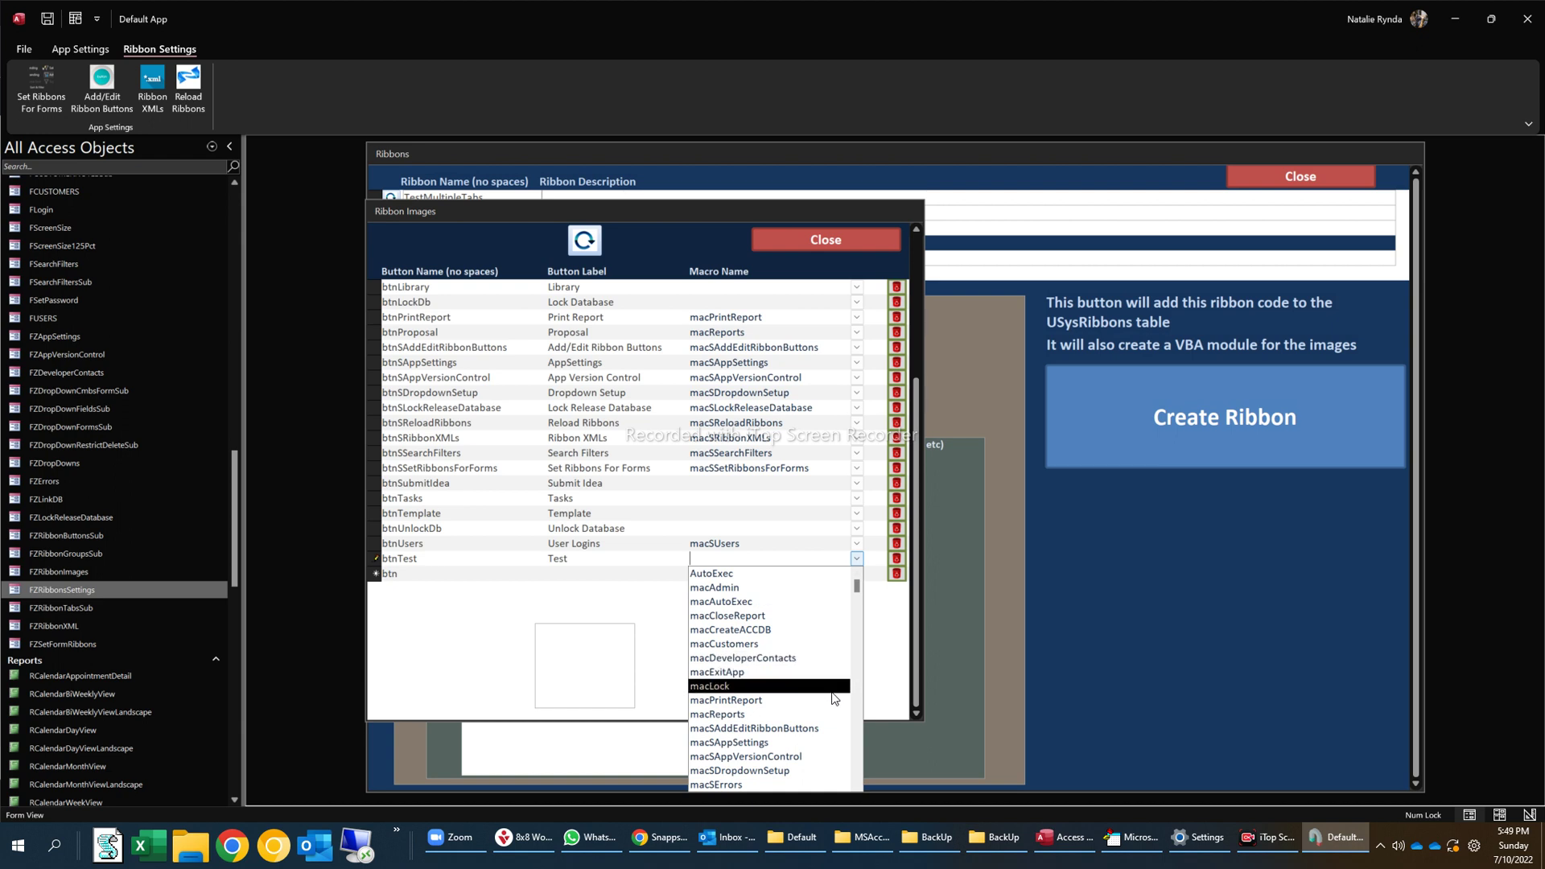
{"action": "scroll", "coordinate": [835, 697], "scroll_direction": "down", "scroll_amount": 2}
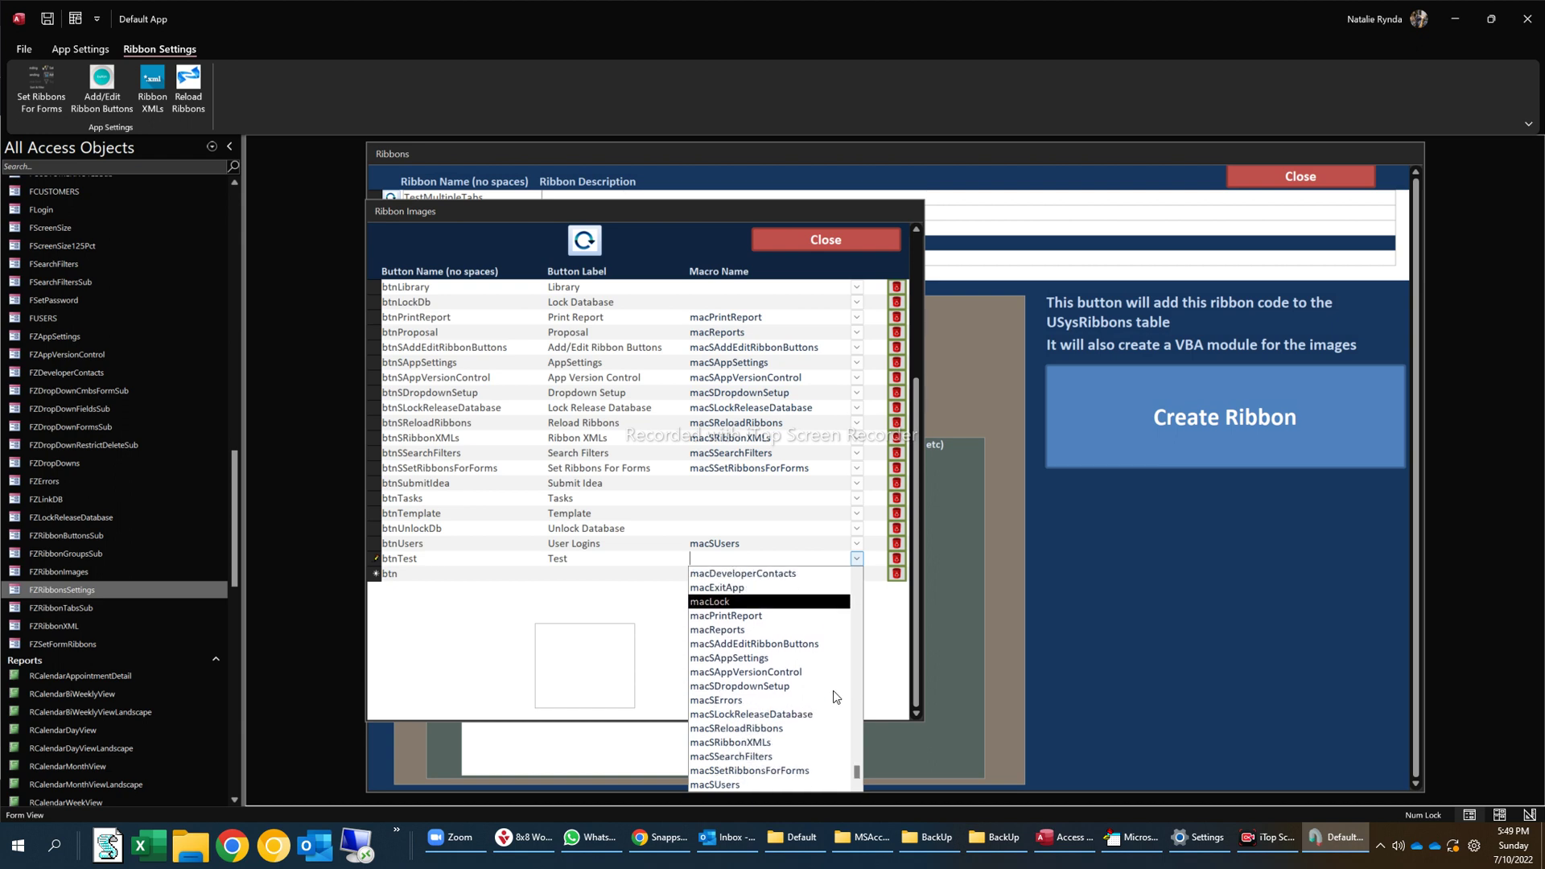
{"action": "left_click", "coordinate": [737, 700]}
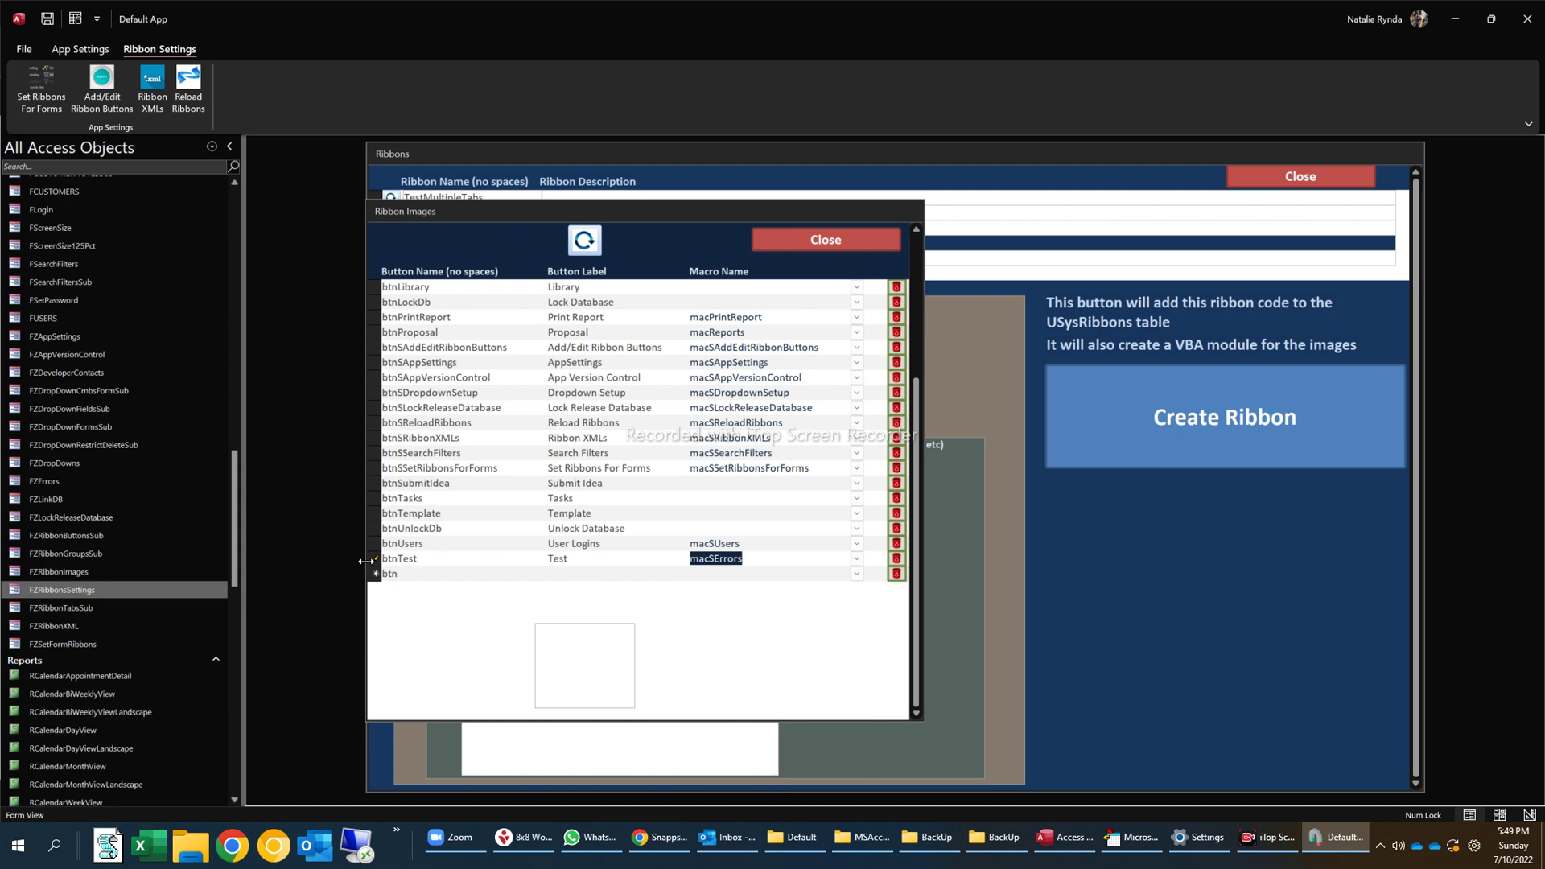
Step: Attach the image Exit3.bmp from the Buttons folder inside Icons to the btnTest button
{"action": "double_click", "coordinate": [597, 662]}
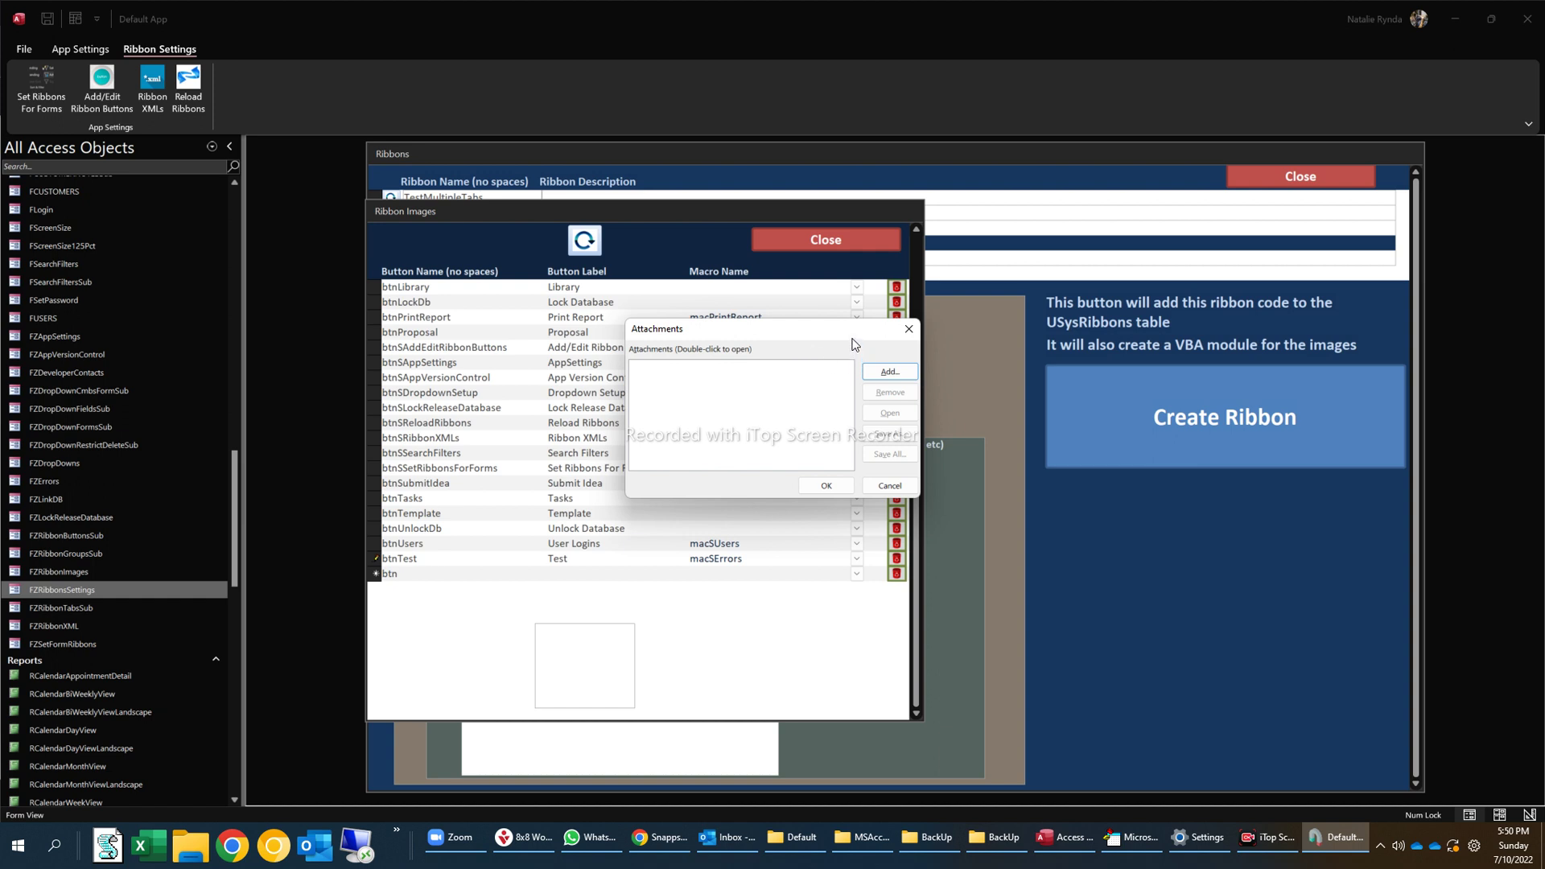
{"action": "left_click", "coordinate": [888, 372]}
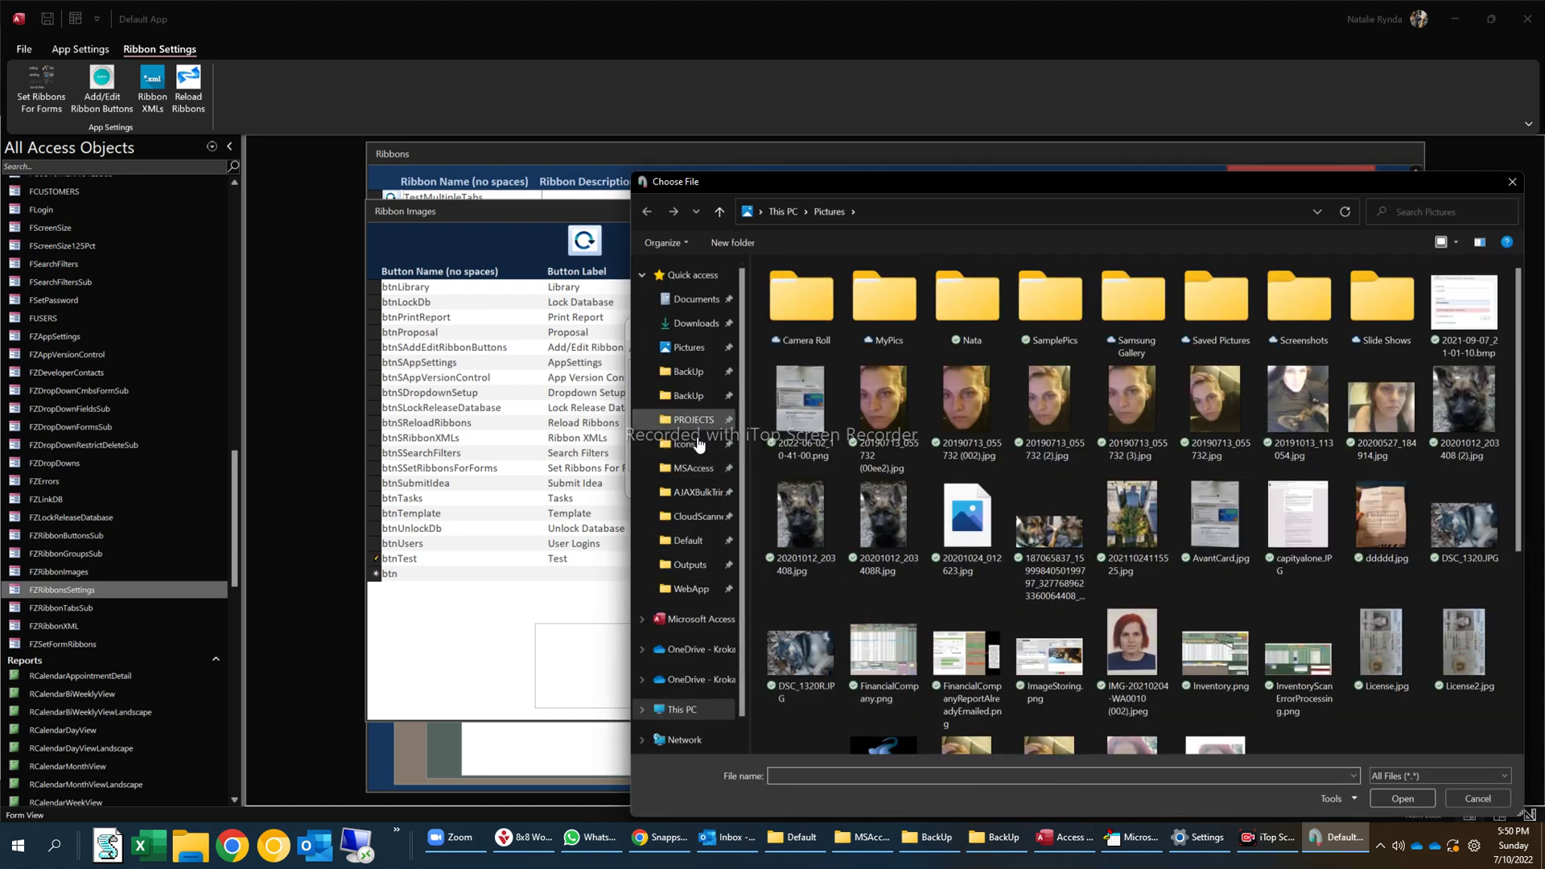
{"action": "left_click", "coordinate": [692, 445]}
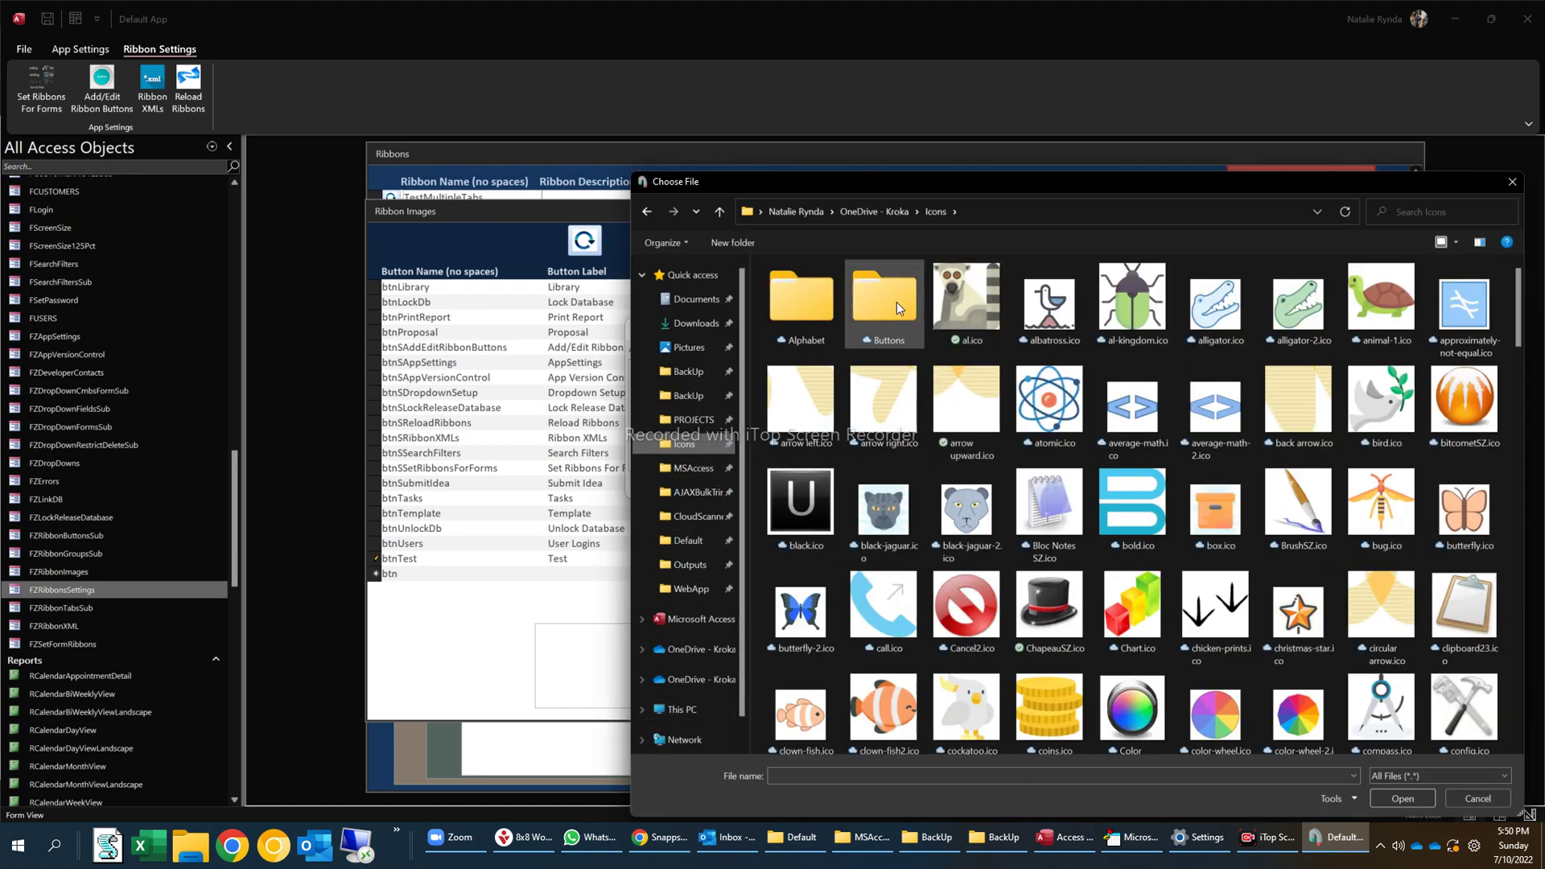
{"action": "double_click", "coordinate": [902, 313]}
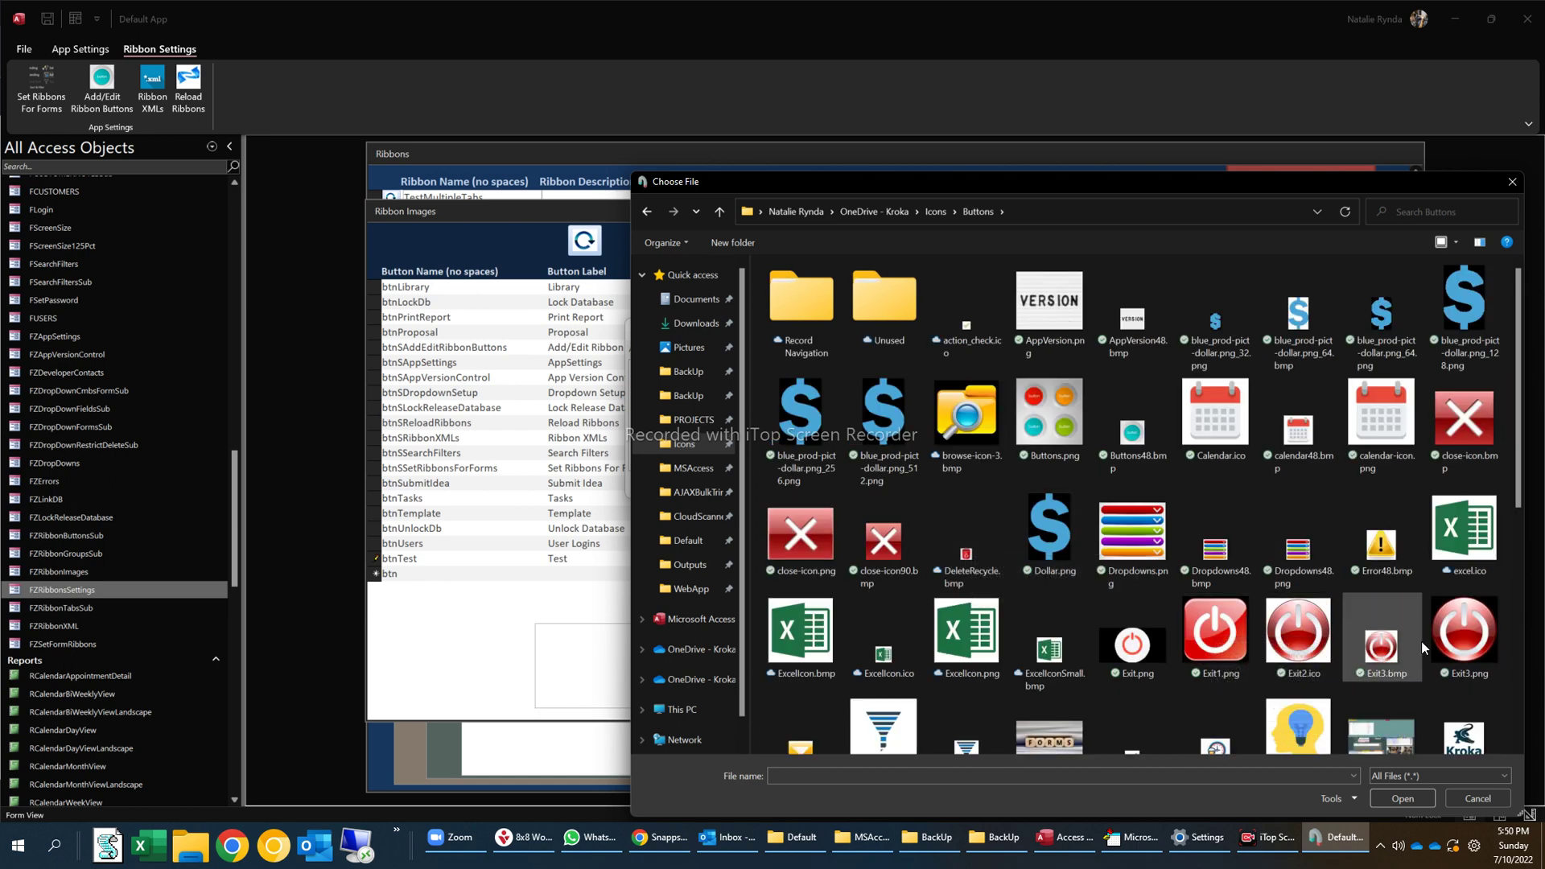
{"action": "double_click", "coordinate": [1381, 636]}
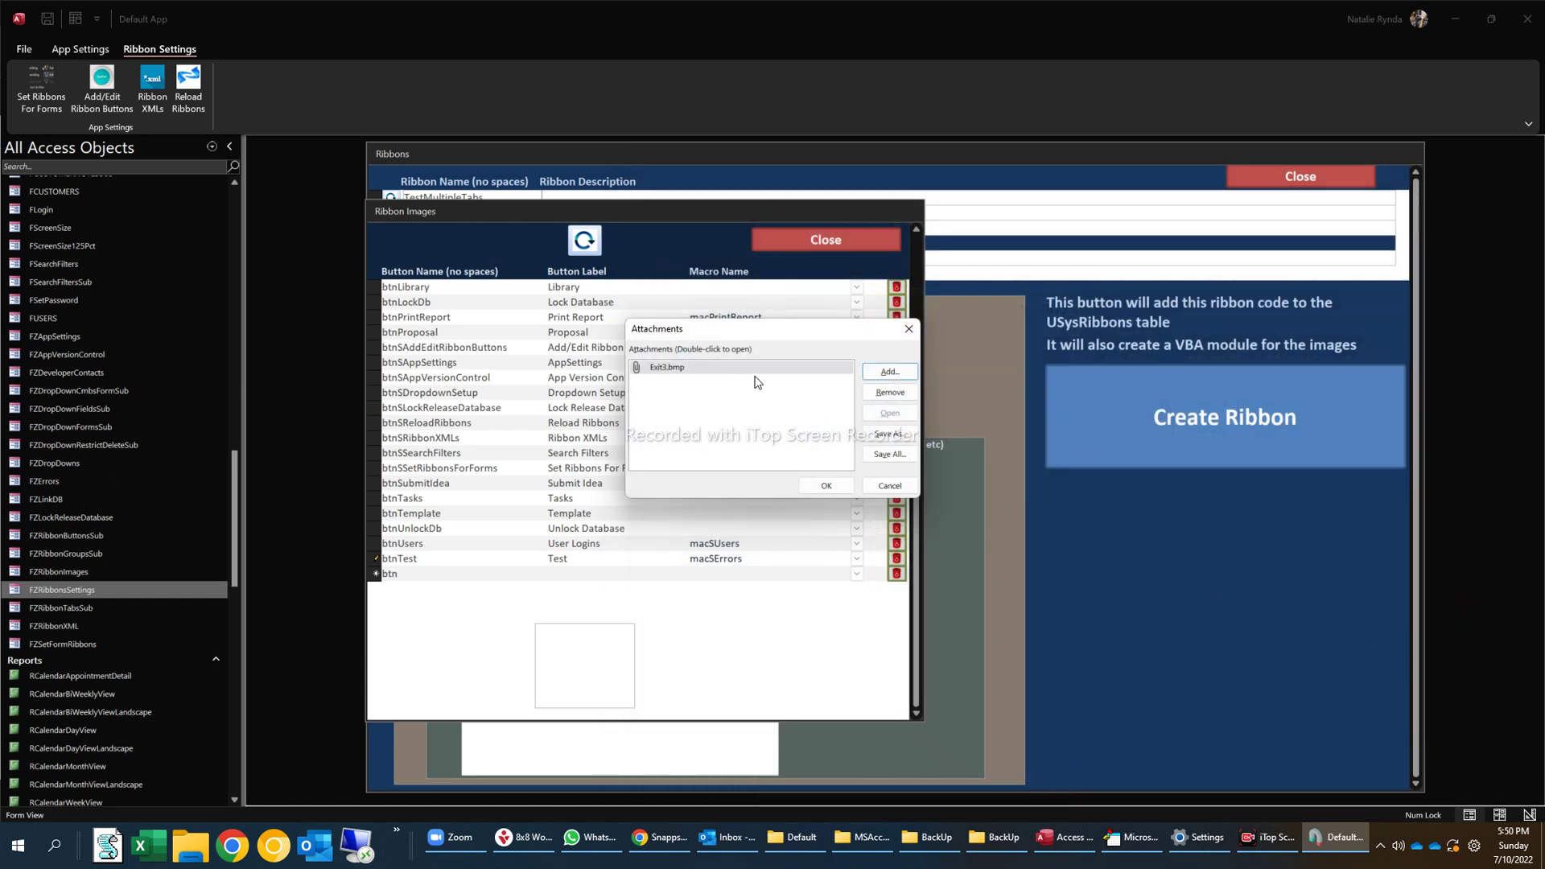
Step: Attach a second image, blue_prod-pict-dollar.png_512.png, to btnTest and remove it from the attachments again
{"action": "left_click", "coordinate": [890, 372]}
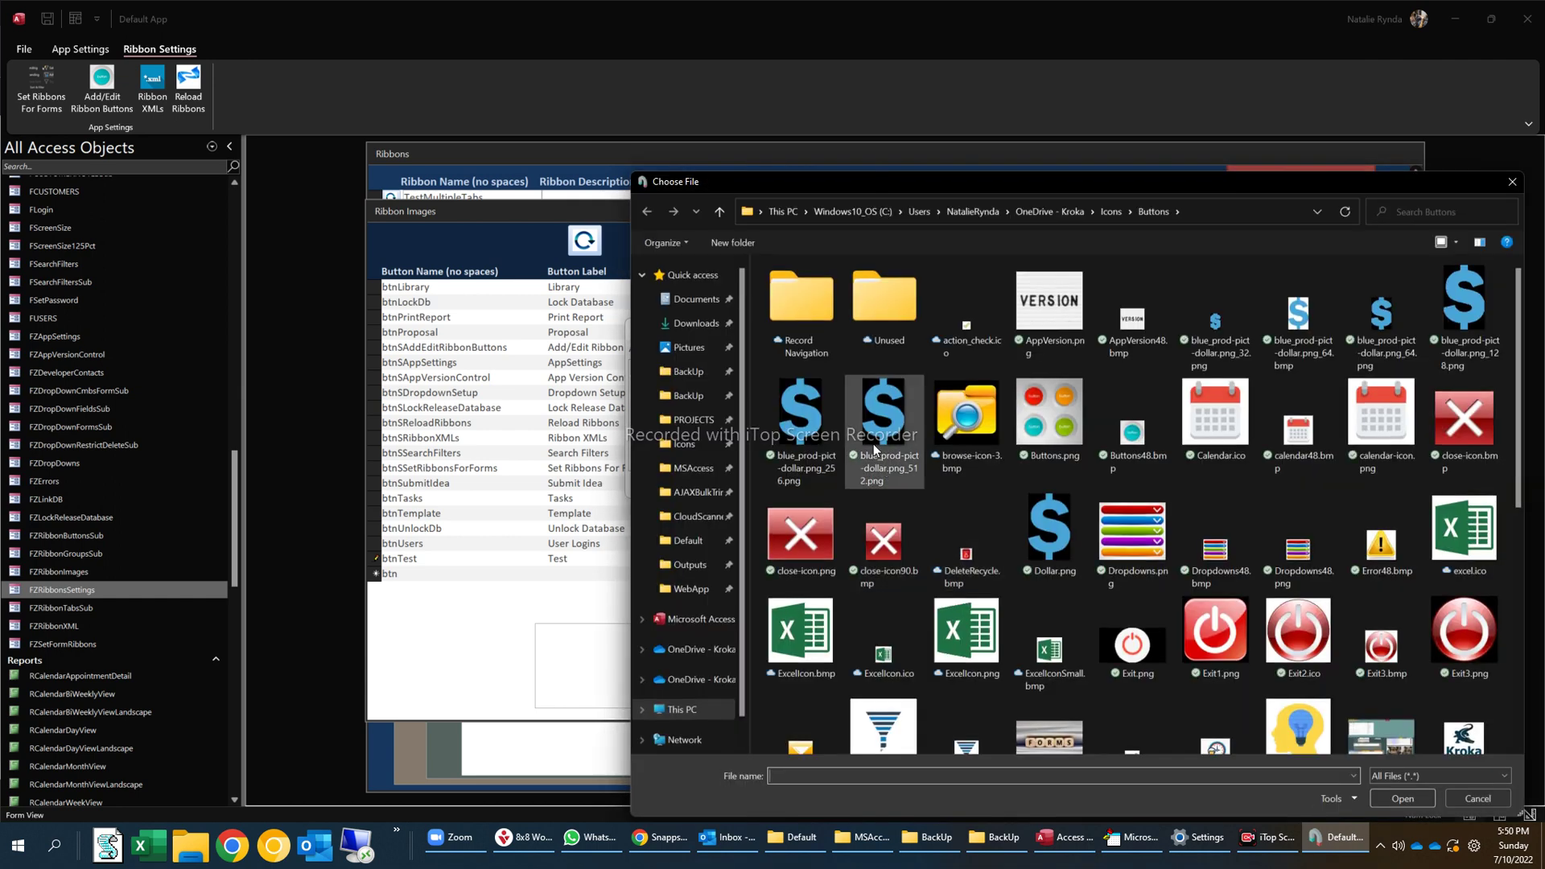
{"action": "left_click", "coordinate": [873, 445]}
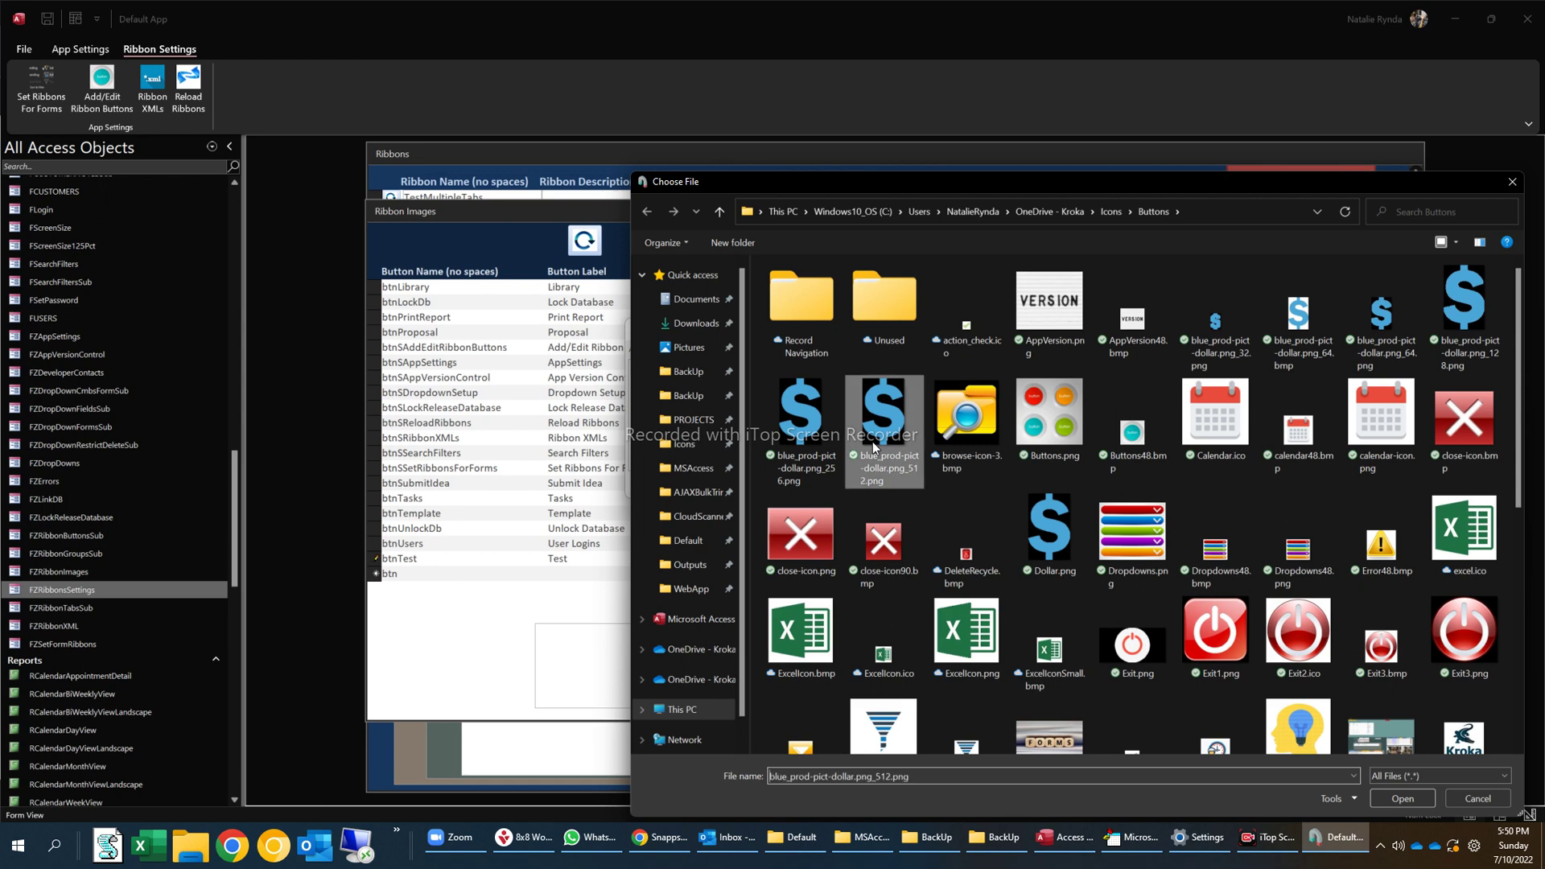
{"action": "double_click", "coordinate": [872, 445]}
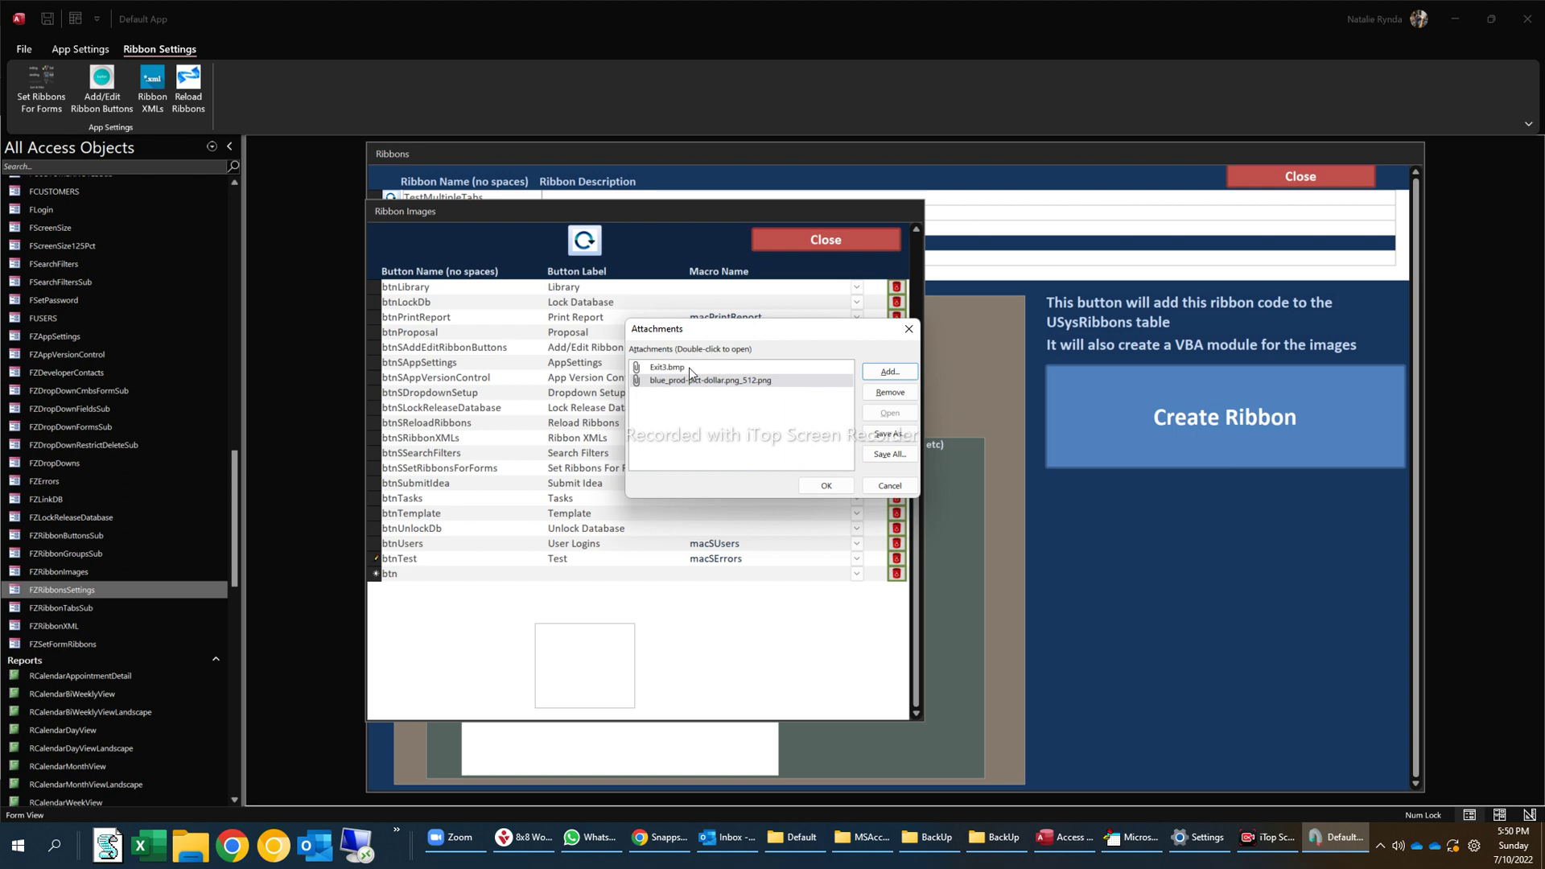
{"action": "left_click", "coordinate": [775, 383]}
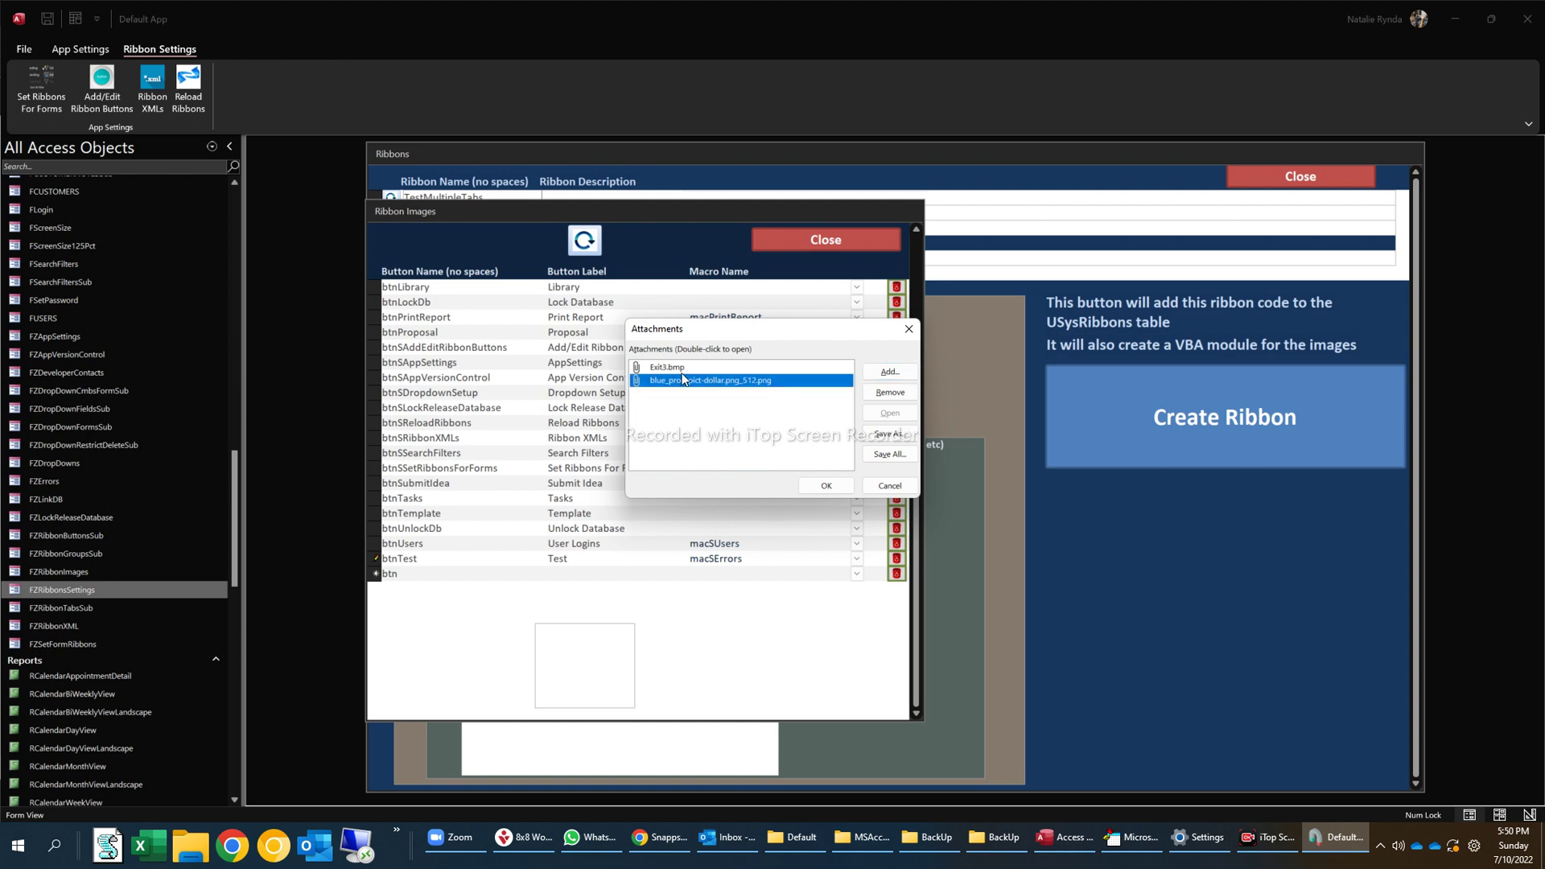
{"action": "left_click", "coordinate": [890, 393]}
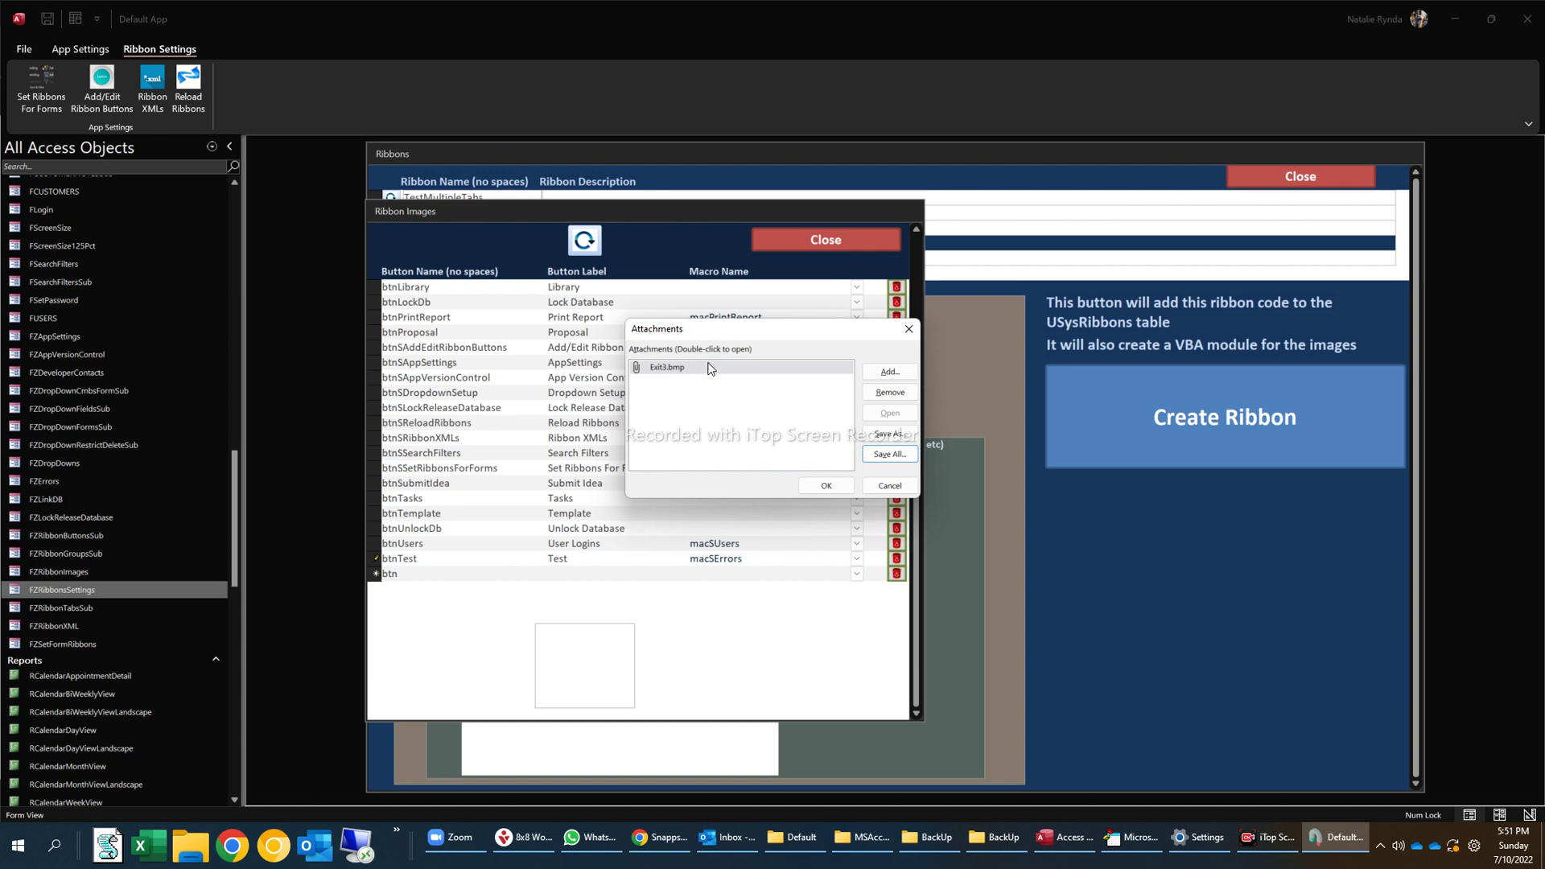
Step: Save the btnTest record with its attached image and close the Ribbon Images form
{"action": "left_click", "coordinate": [831, 486]}
{"action": "left_click", "coordinate": [374, 559]}
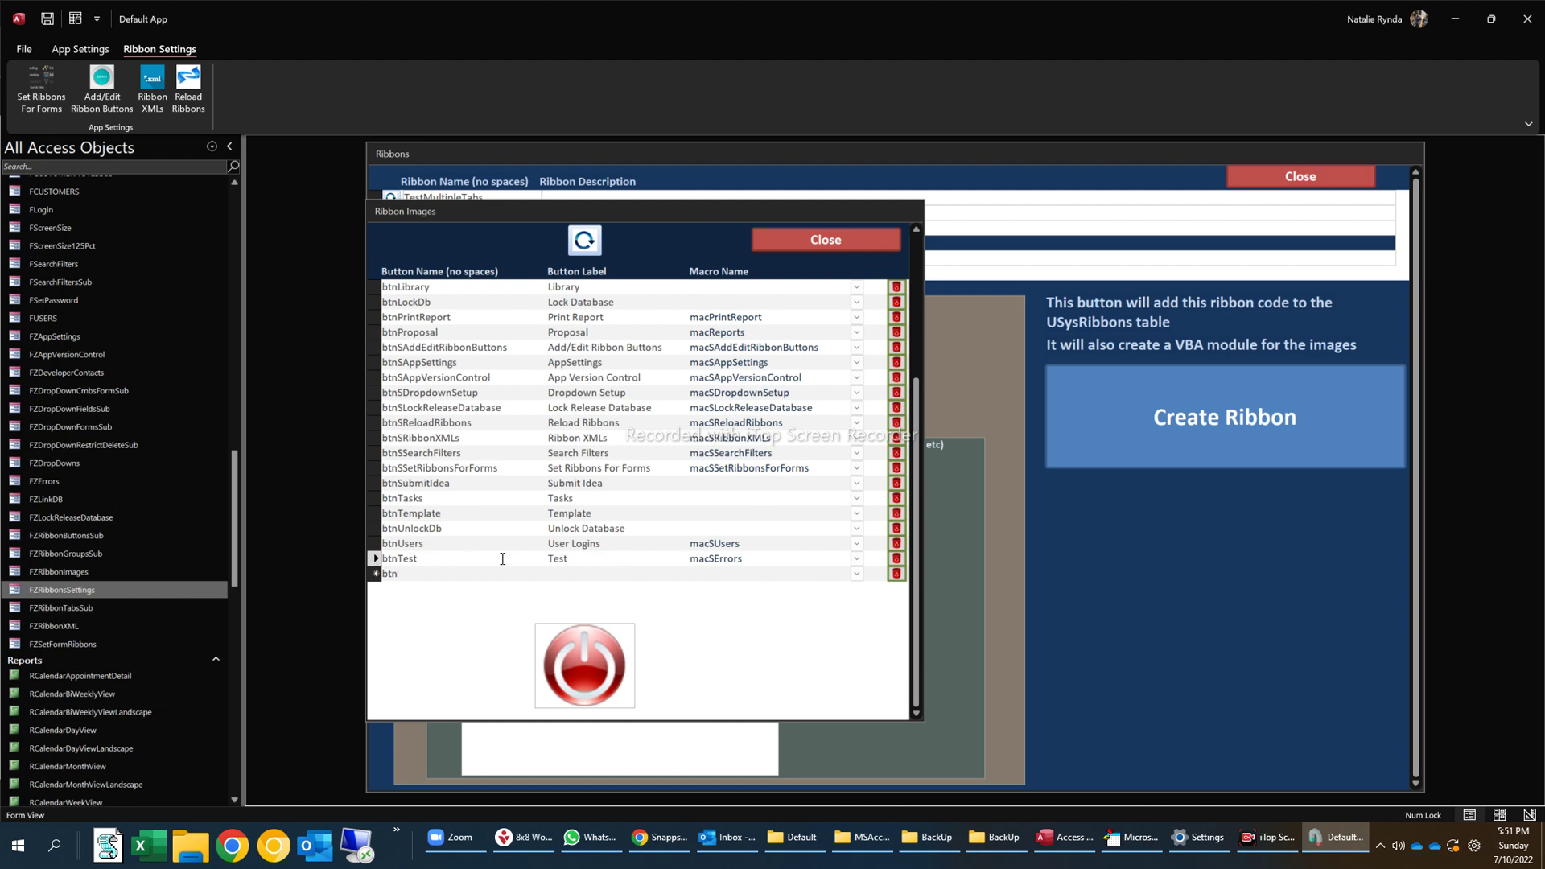
{"action": "left_click", "coordinate": [822, 240]}
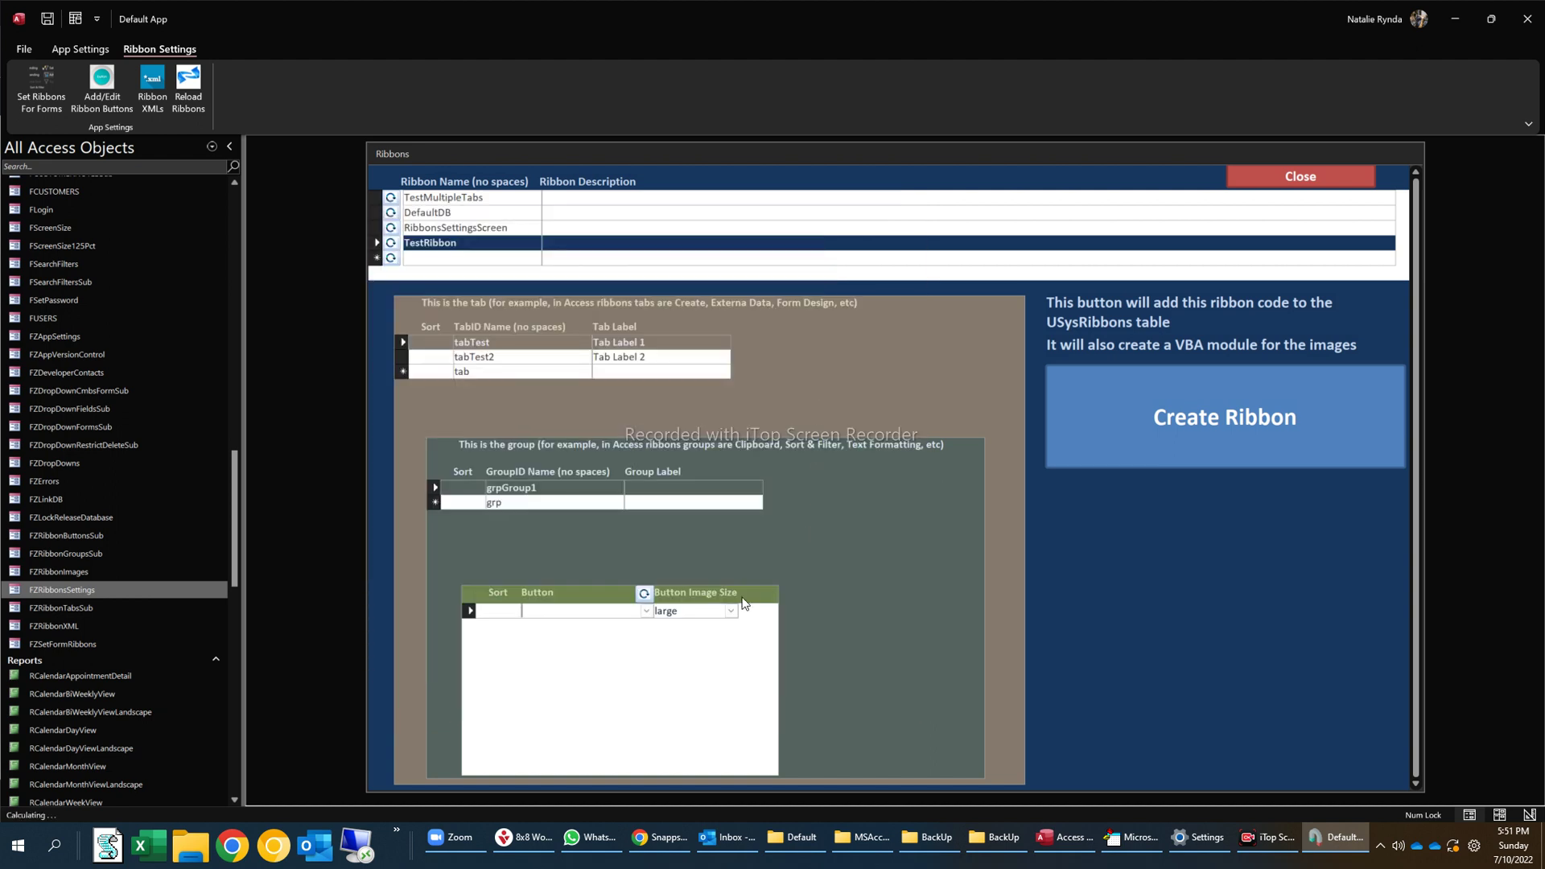
Step: Add the buttons btnTest, btnSLockReleaseDatabase and btnSAddEditRibbonButtons to grpGroup1 on the tabTest tab
{"action": "left_click", "coordinate": [645, 611]}
{"action": "scroll", "coordinate": [597, 569], "scroll_direction": "down", "scroll_amount": 2}
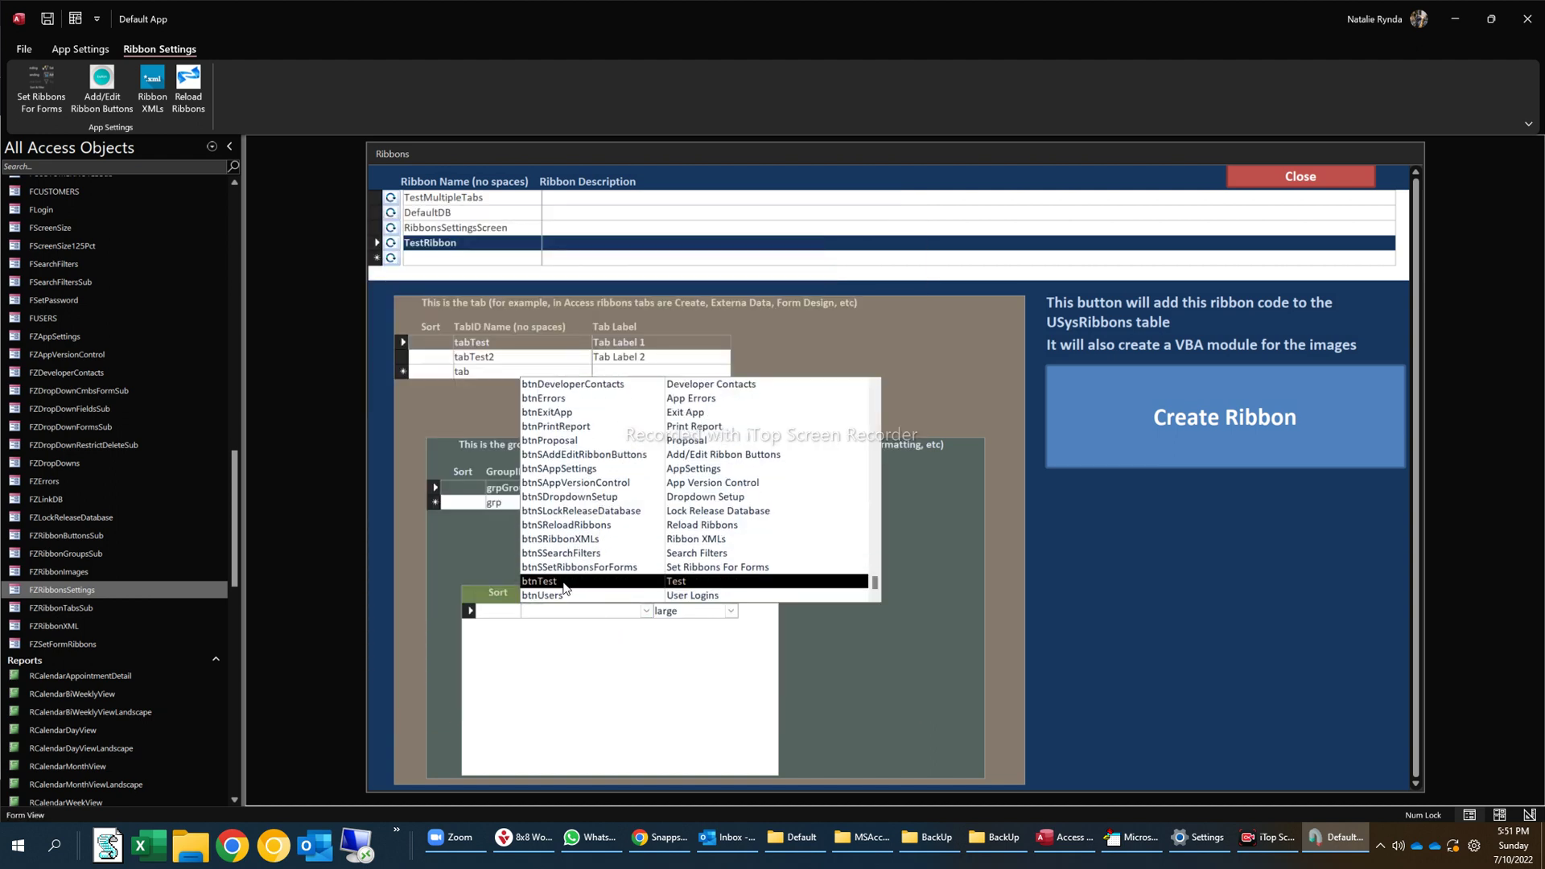
{"action": "left_click", "coordinate": [596, 581]}
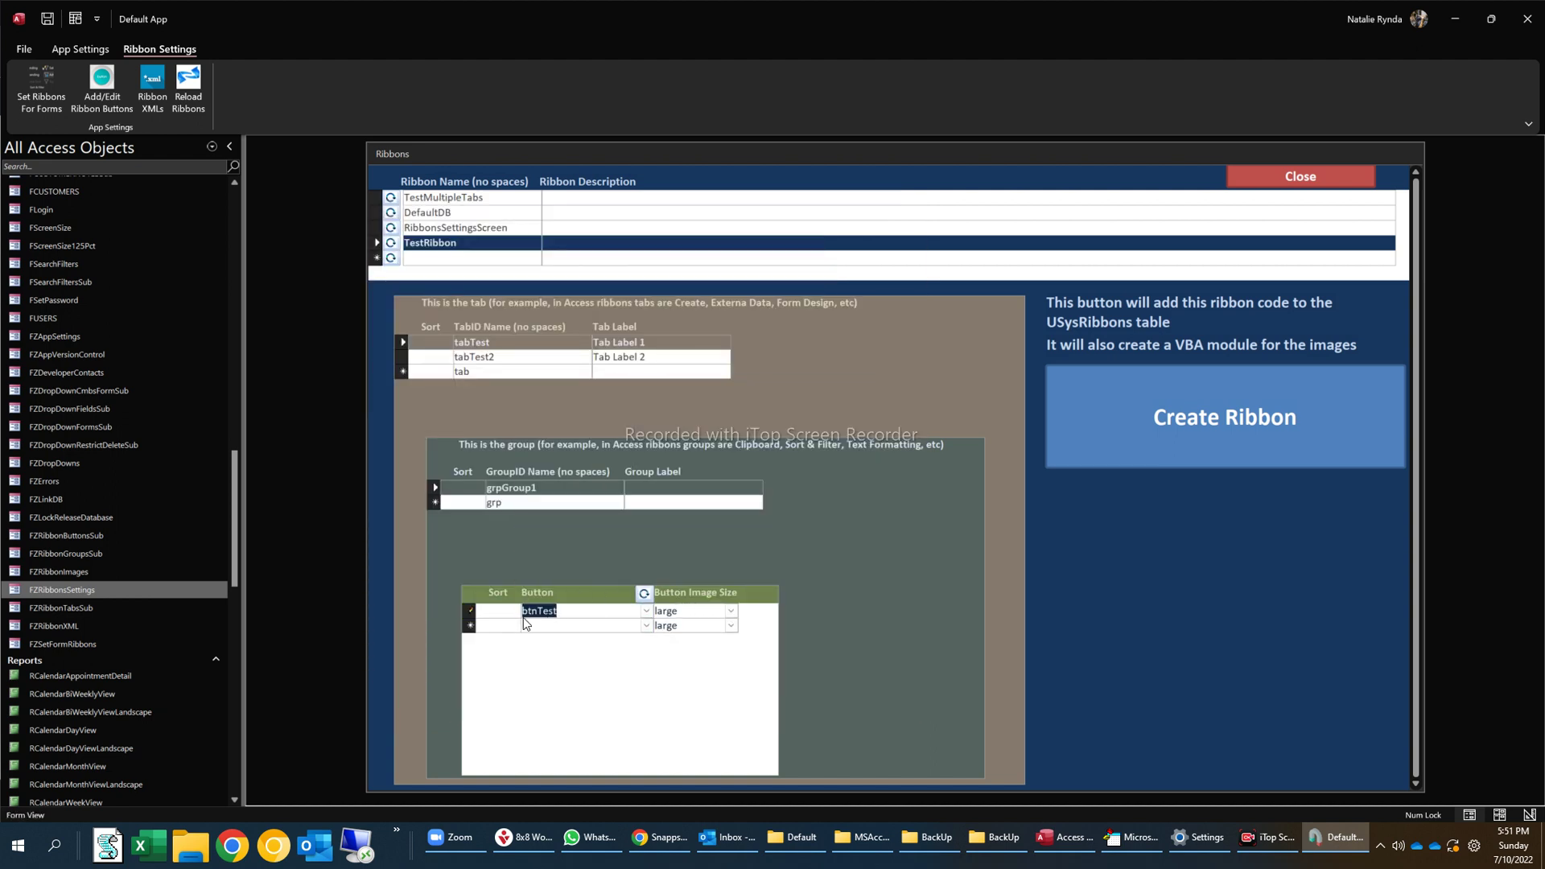
{"action": "left_click", "coordinate": [646, 625]}
{"action": "left_click", "coordinate": [605, 609]}
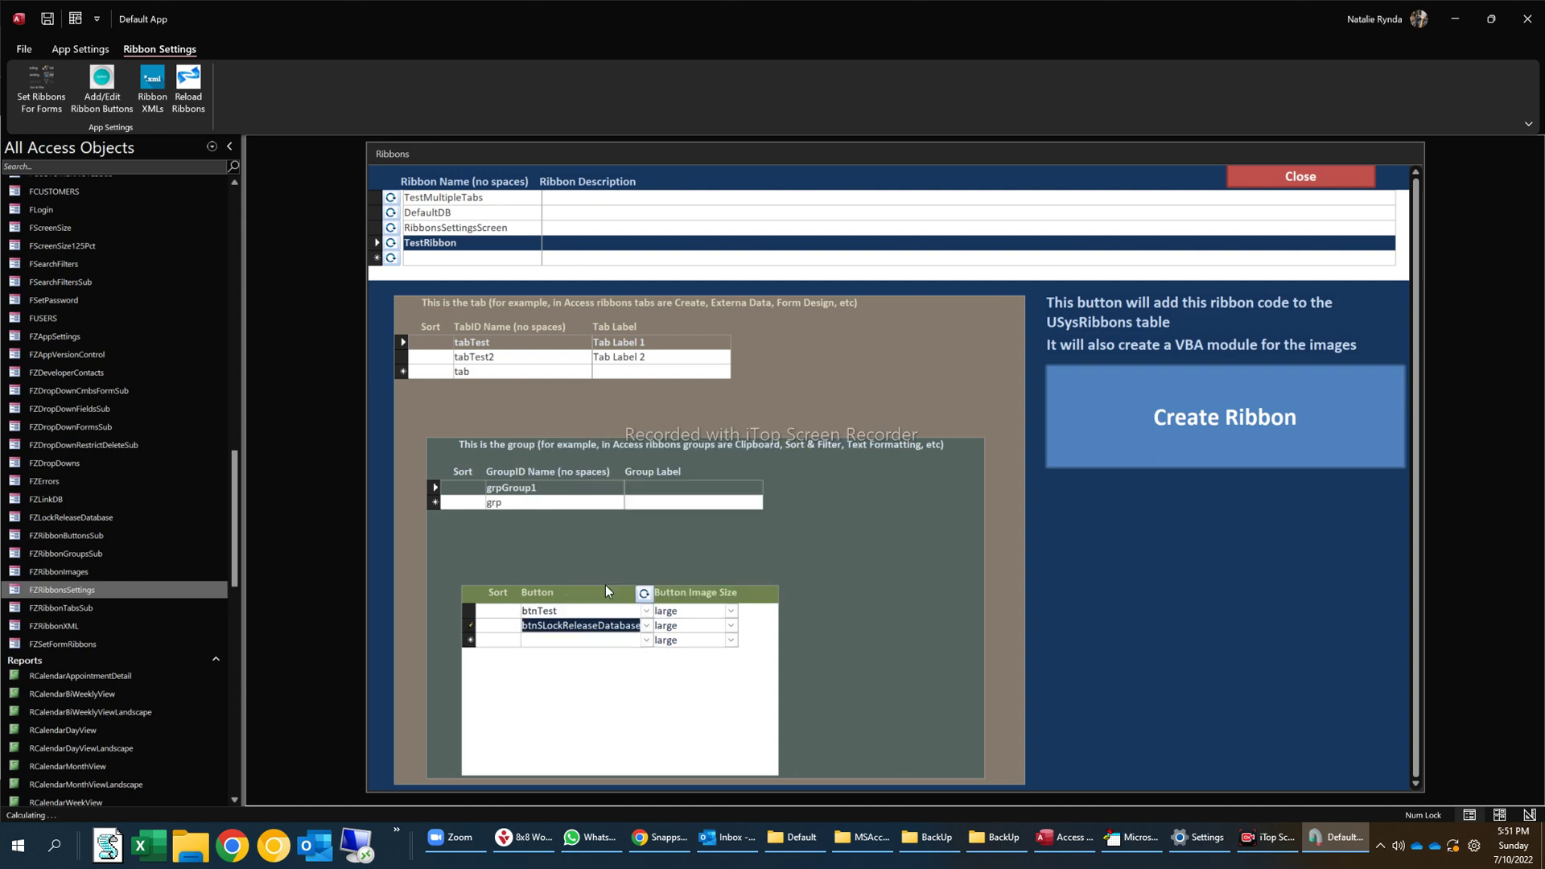
{"action": "left_click", "coordinate": [646, 640]}
{"action": "left_click", "coordinate": [643, 569]}
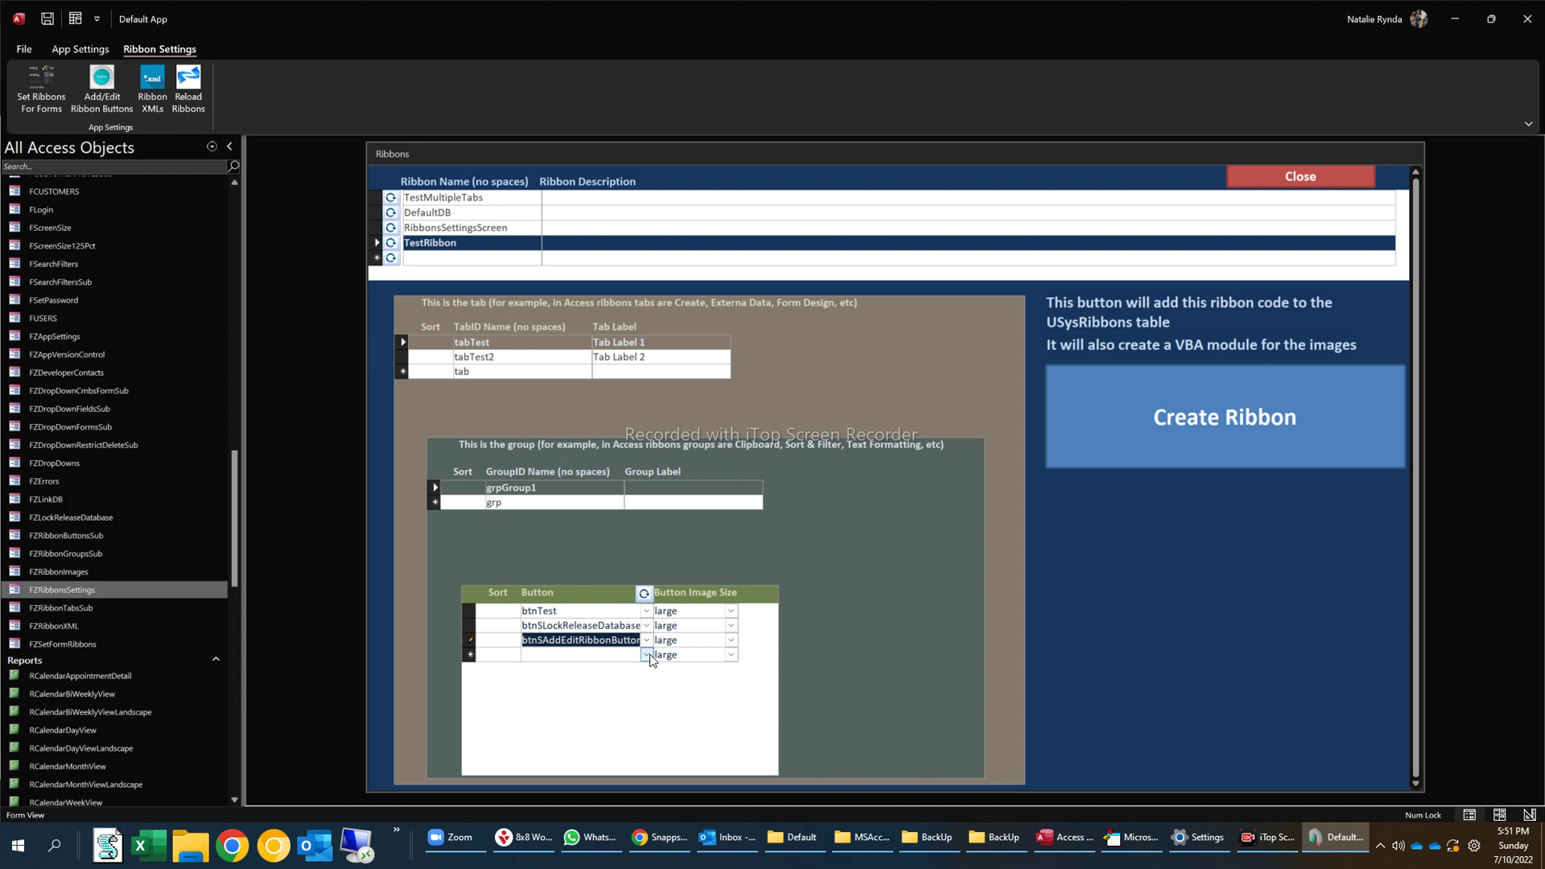
Step: Open the Ribbon Images form from the btnSAddEditRibbonButtons entry and close it
{"action": "double_click", "coordinate": [610, 639]}
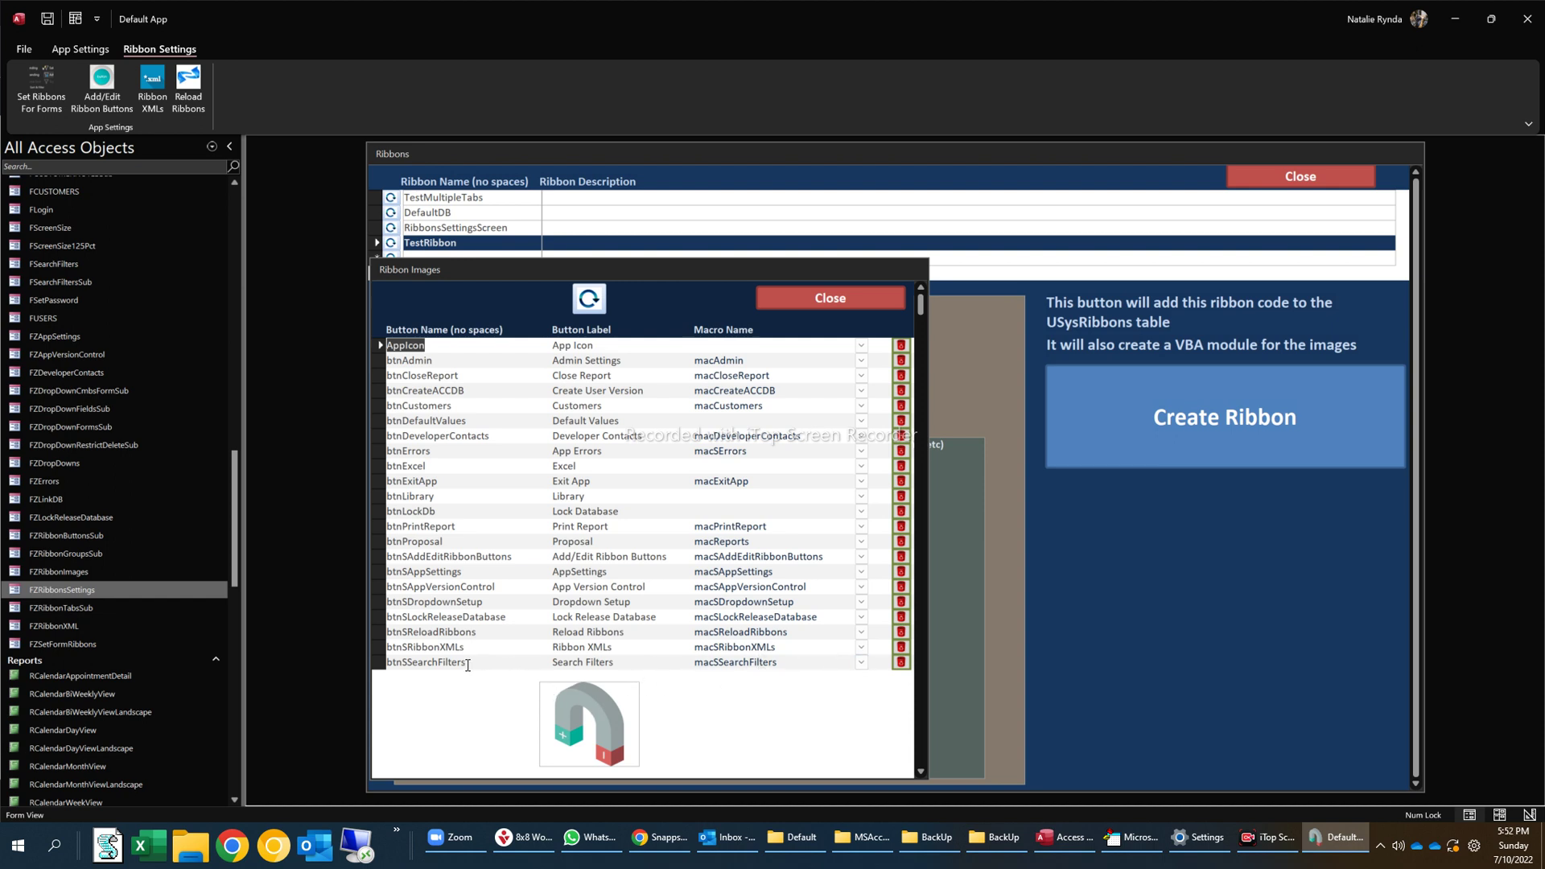
{"action": "left_click", "coordinate": [829, 298]}
Step: Add the buttons btnSRibbonXMLs and btnErrors to grpGroup1 on the tabTest tab
{"action": "left_click", "coordinate": [646, 655]}
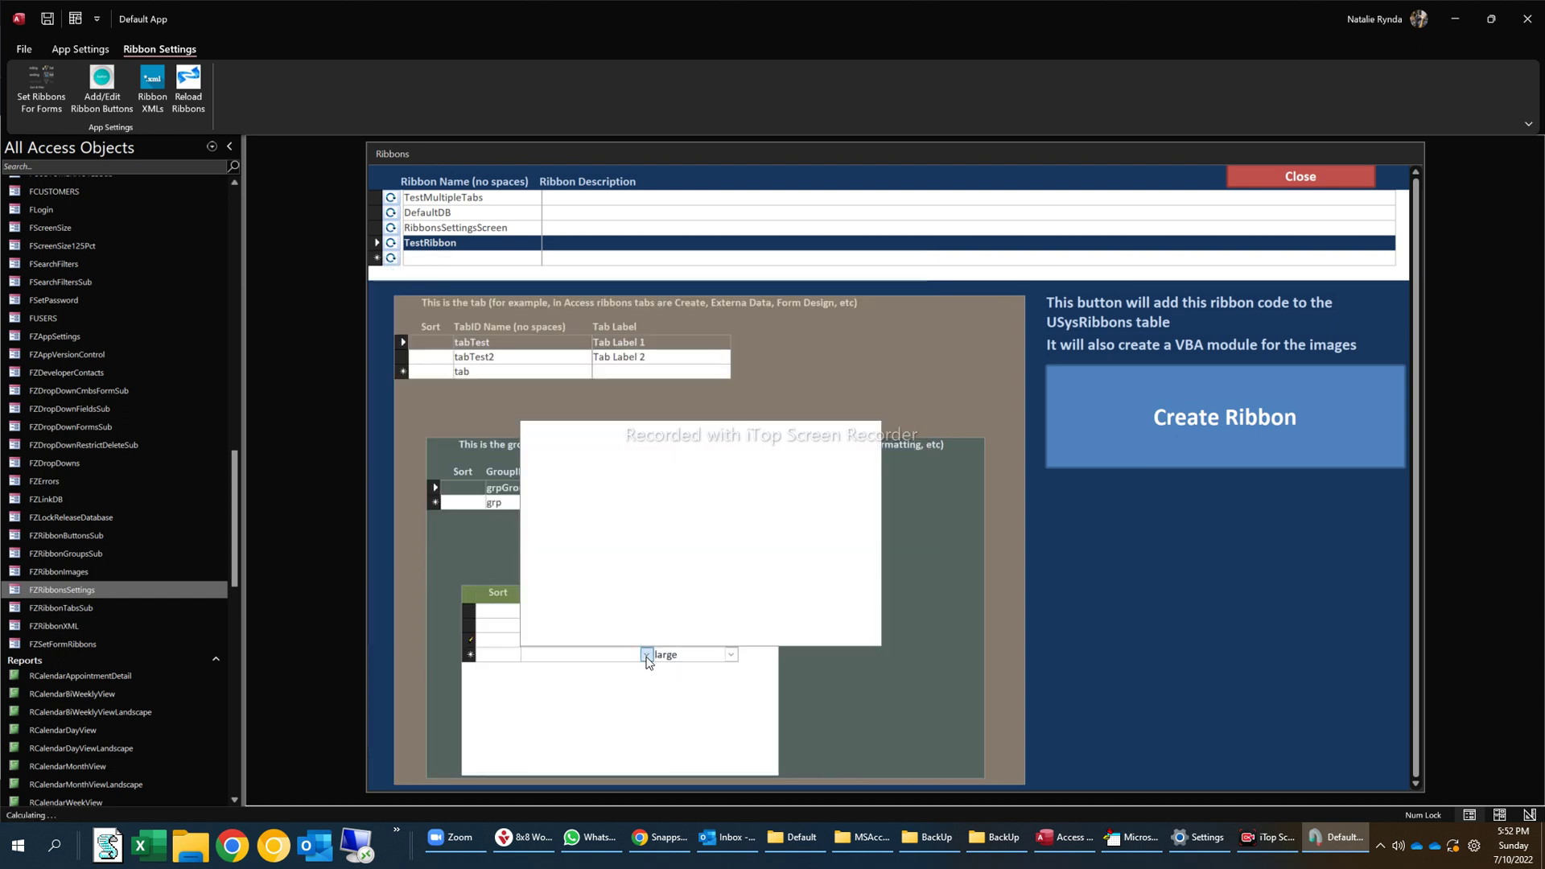
{"action": "left_click", "coordinate": [643, 644]}
{"action": "left_click", "coordinate": [646, 669]}
{"action": "scroll", "coordinate": [651, 646], "scroll_direction": "down", "scroll_amount": 1}
{"action": "left_click", "coordinate": [651, 654]}
{"action": "left_click", "coordinate": [870, 468]}
{"action": "left_click", "coordinate": [646, 668]}
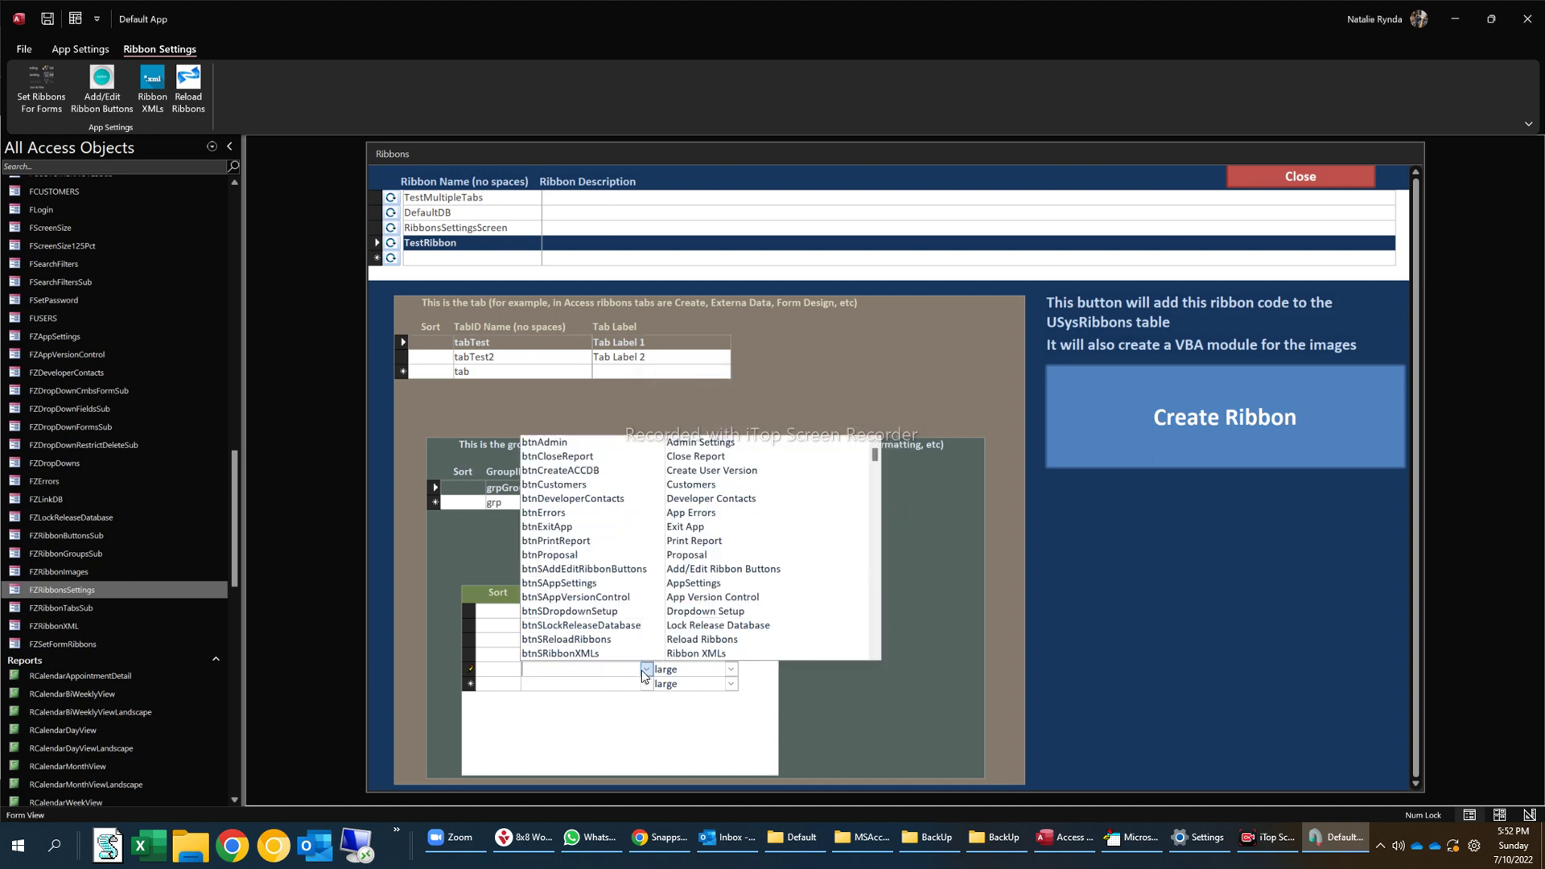
{"action": "left_click", "coordinate": [576, 508]}
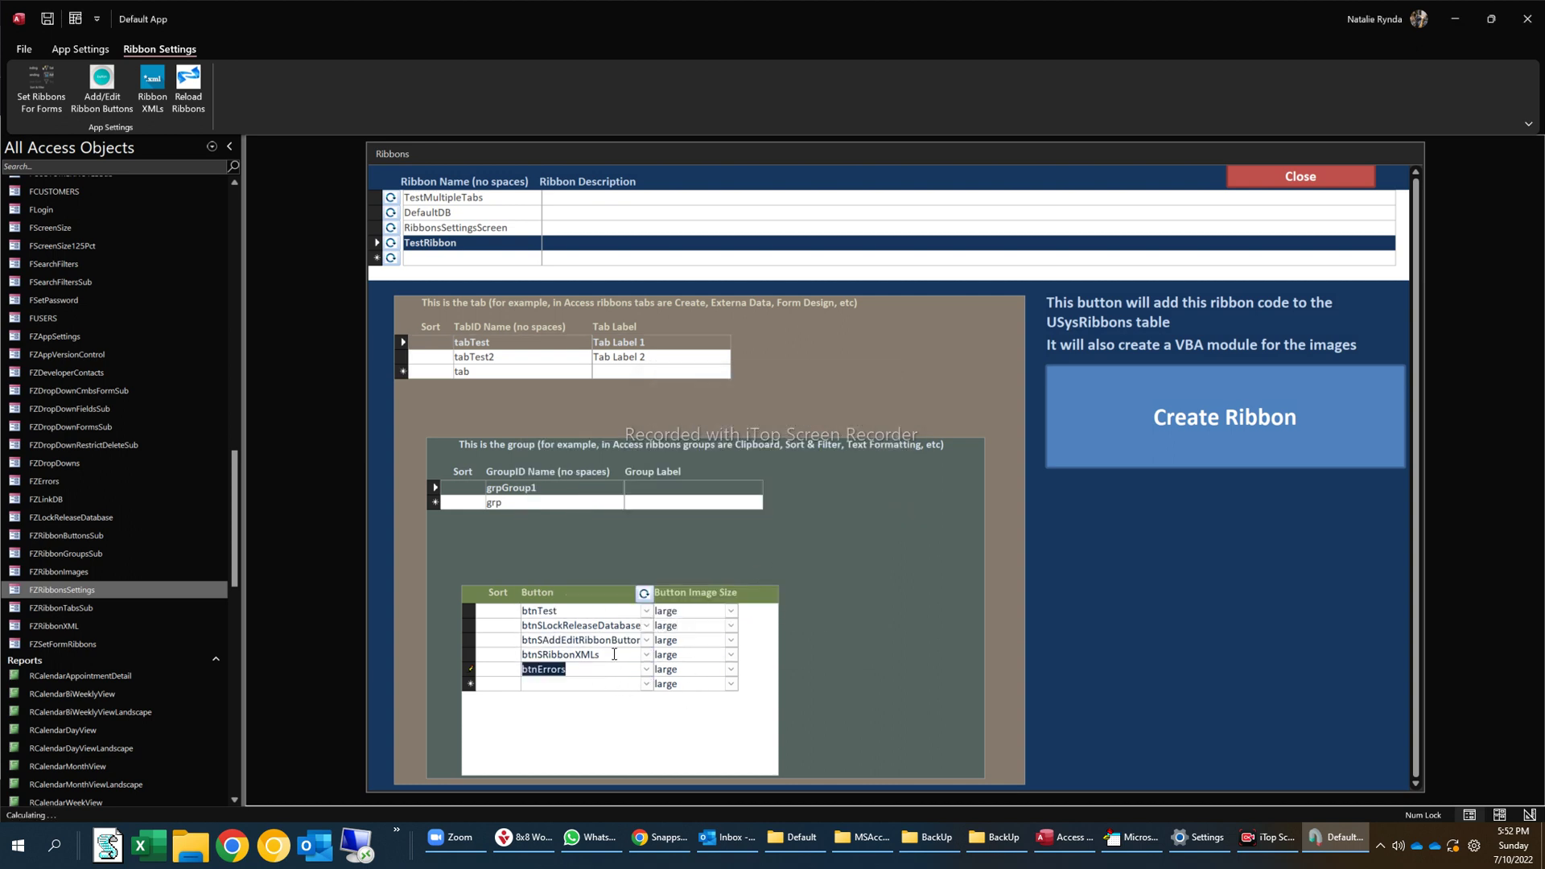
{"action": "left_click", "coordinate": [562, 684]}
Step: Set the tab sort order to 1 for tabTest2 and 2 for tabTest
{"action": "left_click", "coordinate": [436, 357]}
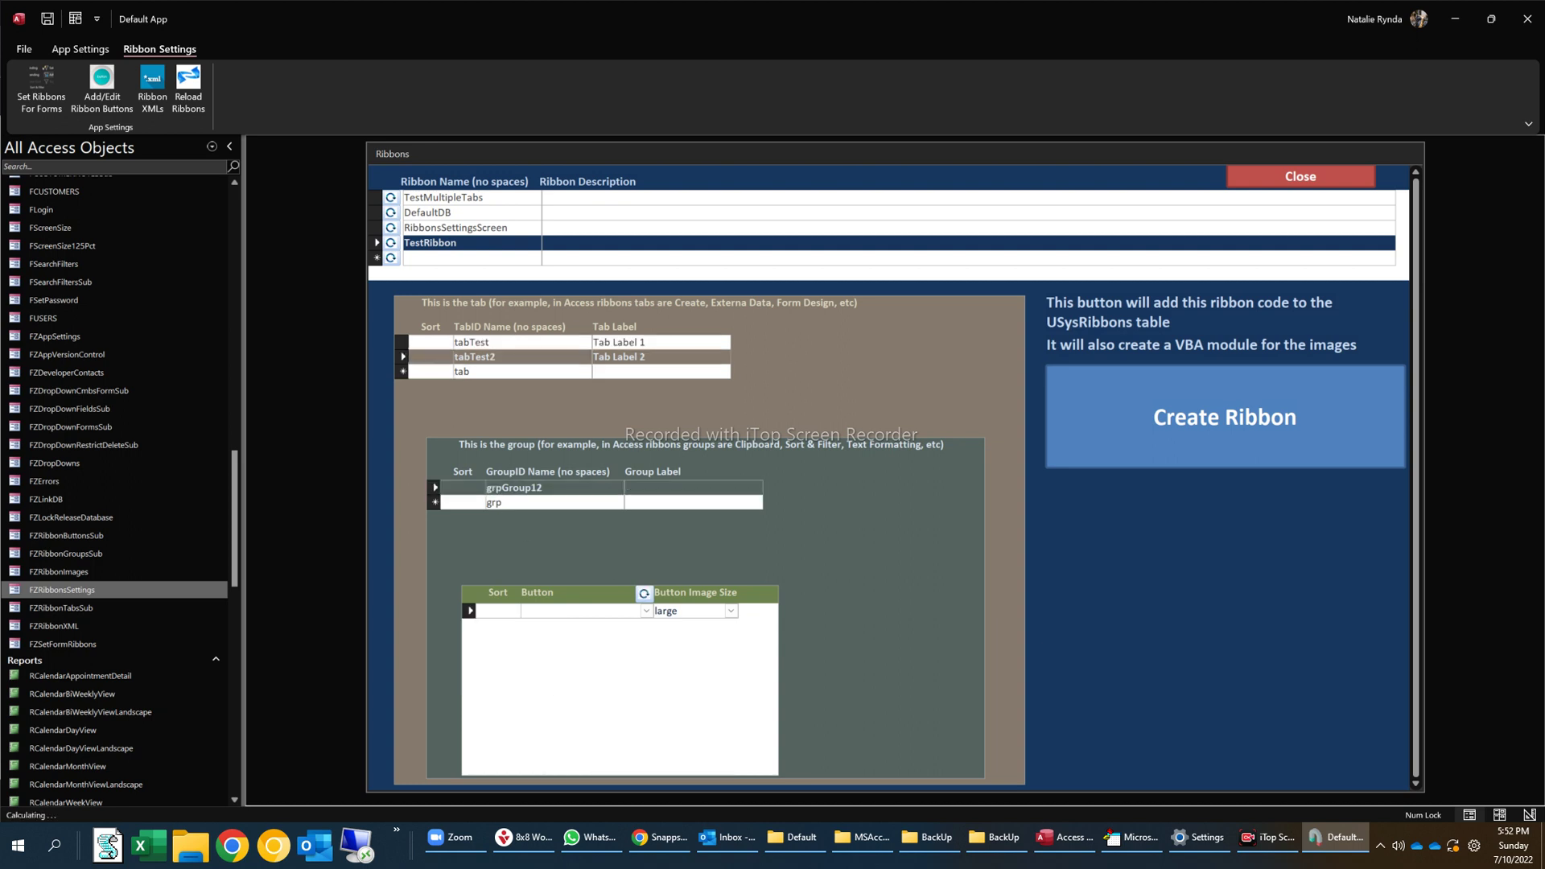
{"action": "left_click", "coordinate": [437, 344]}
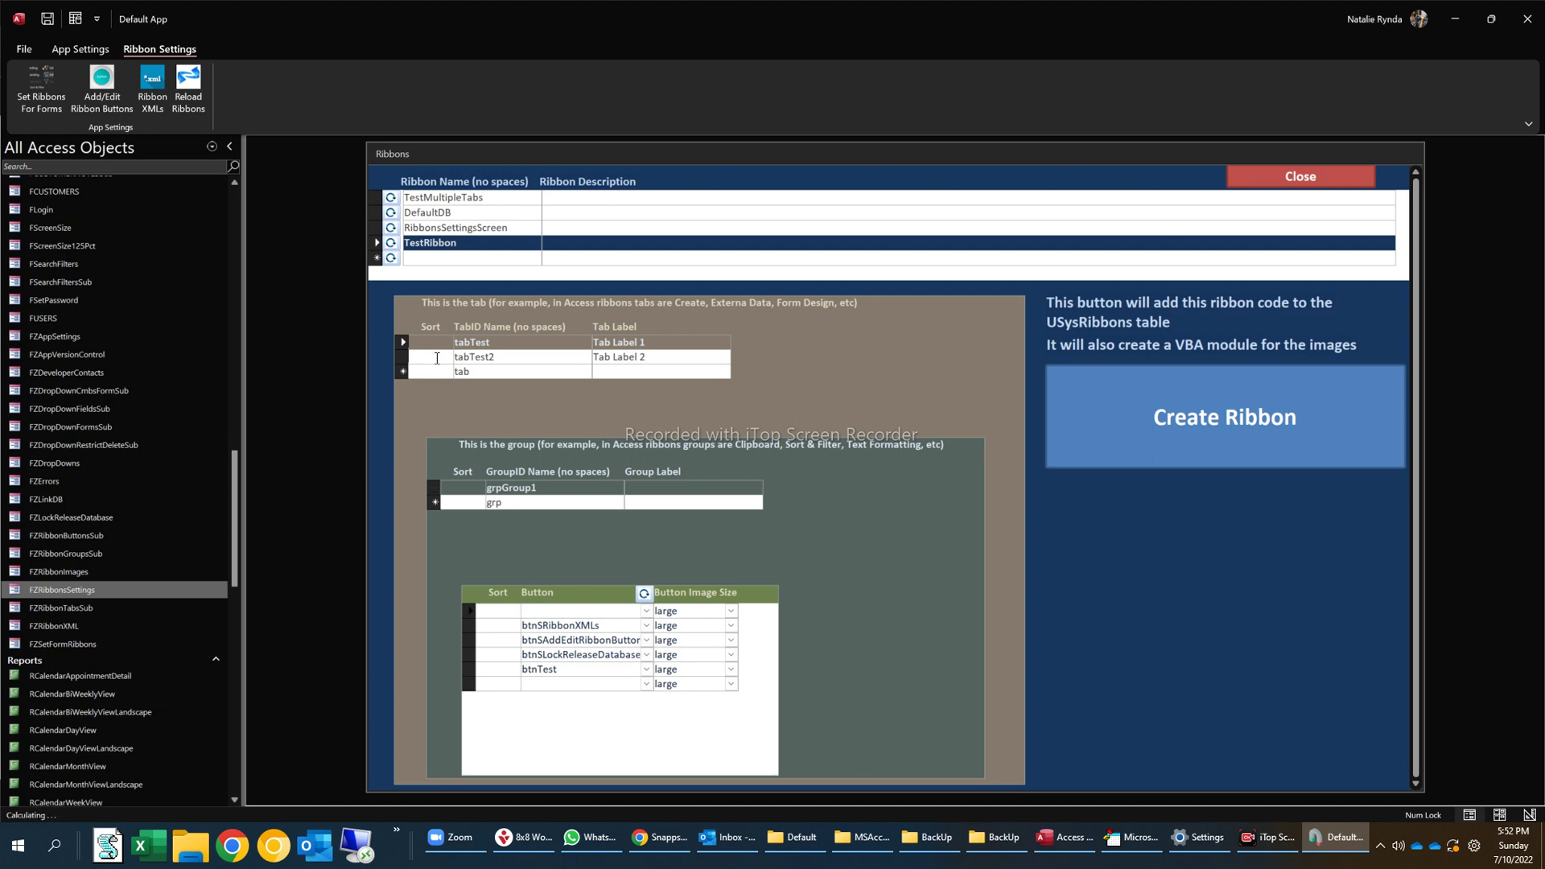
{"action": "left_click", "coordinate": [439, 355]}
{"action": "type", "text": "1"}
{"action": "left_click", "coordinate": [436, 344]}
{"action": "type", "text": "2"}
Step: Set the sort values: grpGroup1 to 1, btnSLockReleaseDatabase to 2, btnSAddEditRibbonButtons to 4, btnTest to 5, btnSRibbonXMLs to 7 and btnErrors to 9
{"action": "left_click", "coordinate": [455, 485]}
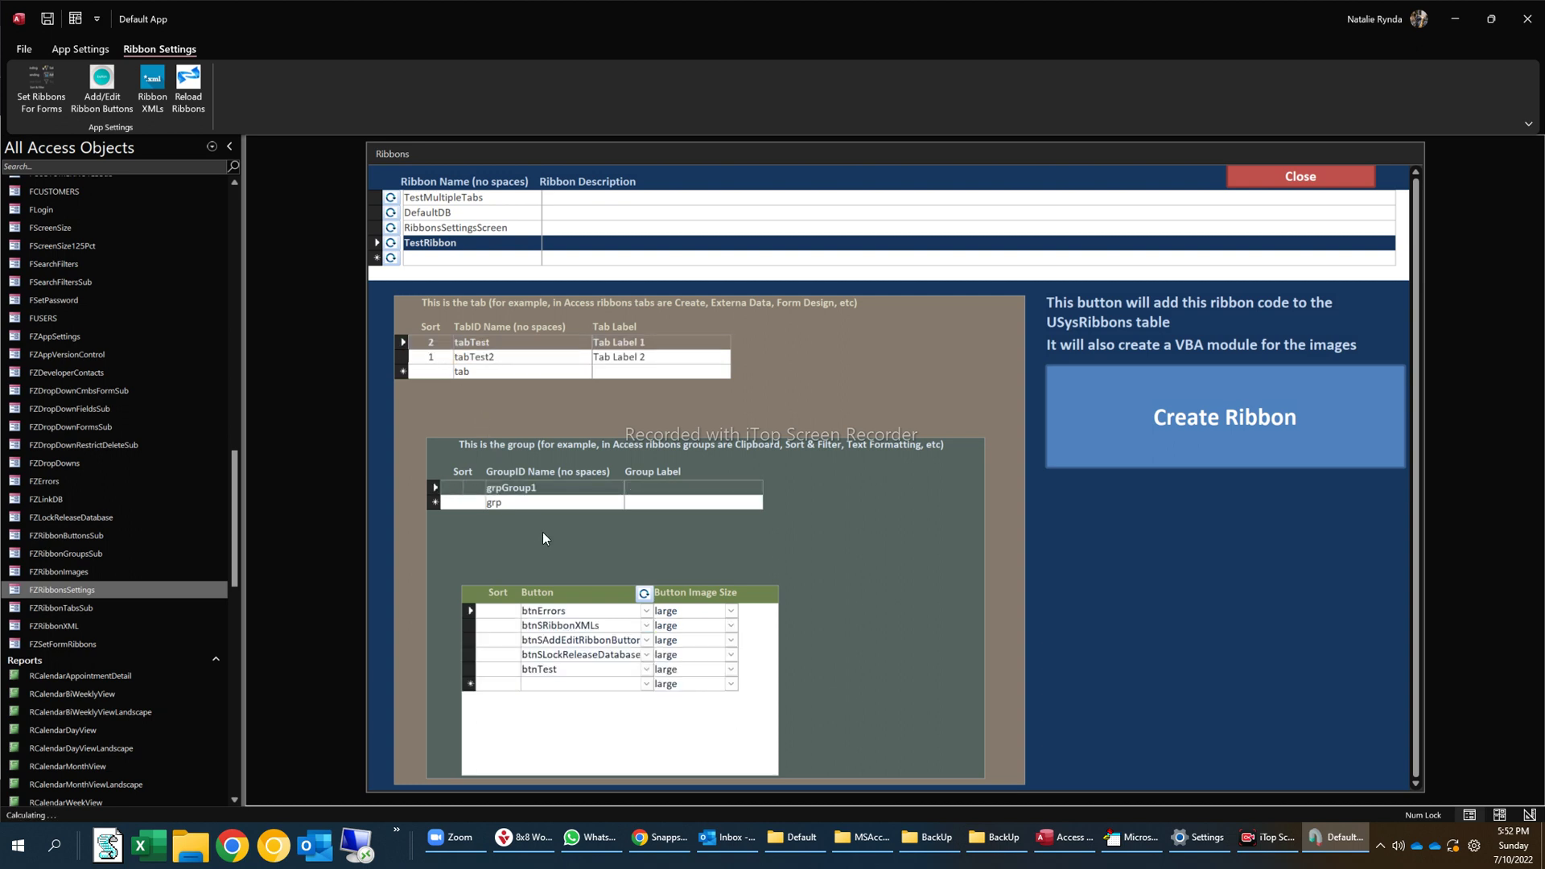
{"action": "left_click", "coordinate": [509, 669]}
{"action": "type", "text": "5"}
{"action": "key", "text": "Up"}
{"action": "type", "text": "2"}
{"action": "key", "text": "Up"}
{"action": "key", "text": "Up"}
{"action": "type", "text": "7"}
{"action": "key", "text": "Down"}
{"action": "type", "text": "4"}
{"action": "key", "text": "Up"}
{"action": "key", "text": "Up"}
{"action": "type", "text": "2"}
{"action": "left_click", "coordinate": [500, 626]}
{"action": "key", "text": "Up"}
{"action": "type", "text": "9"}
{"action": "left_click", "coordinate": [501, 640]}
Step: Create the ribbon from the TestRibbon definition and view its generated code in the Ribbon XML form
{"action": "left_click", "coordinate": [1310, 414]}
{"action": "left_click", "coordinate": [153, 84]}
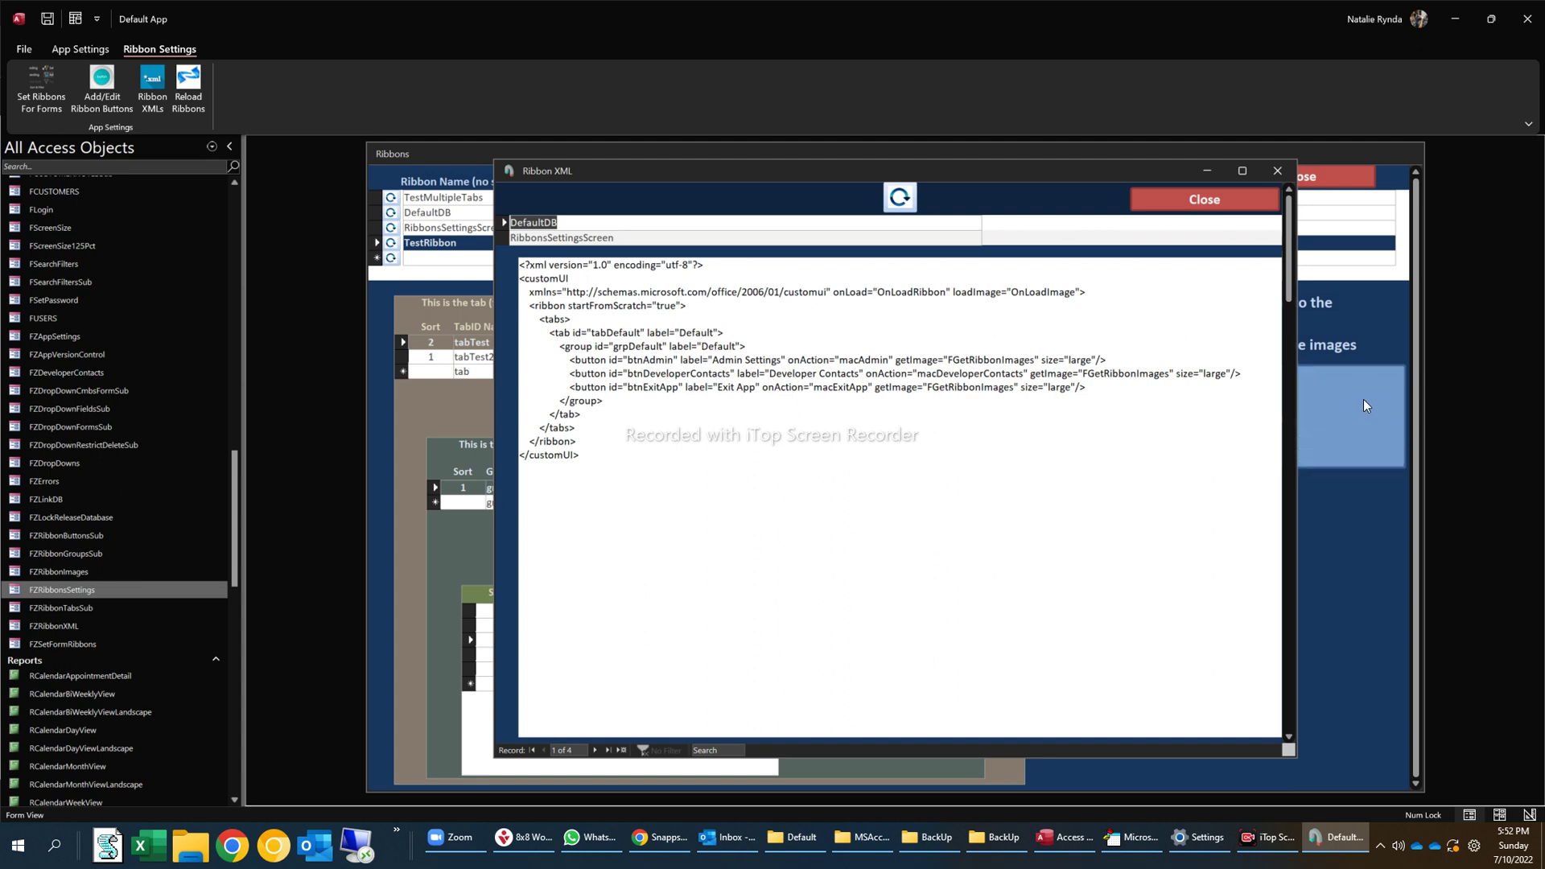
{"action": "left_click", "coordinate": [596, 238]}
{"action": "scroll", "coordinate": [596, 238], "scroll_direction": "down", "scroll_amount": 1}
{"action": "left_click", "coordinate": [596, 238]}
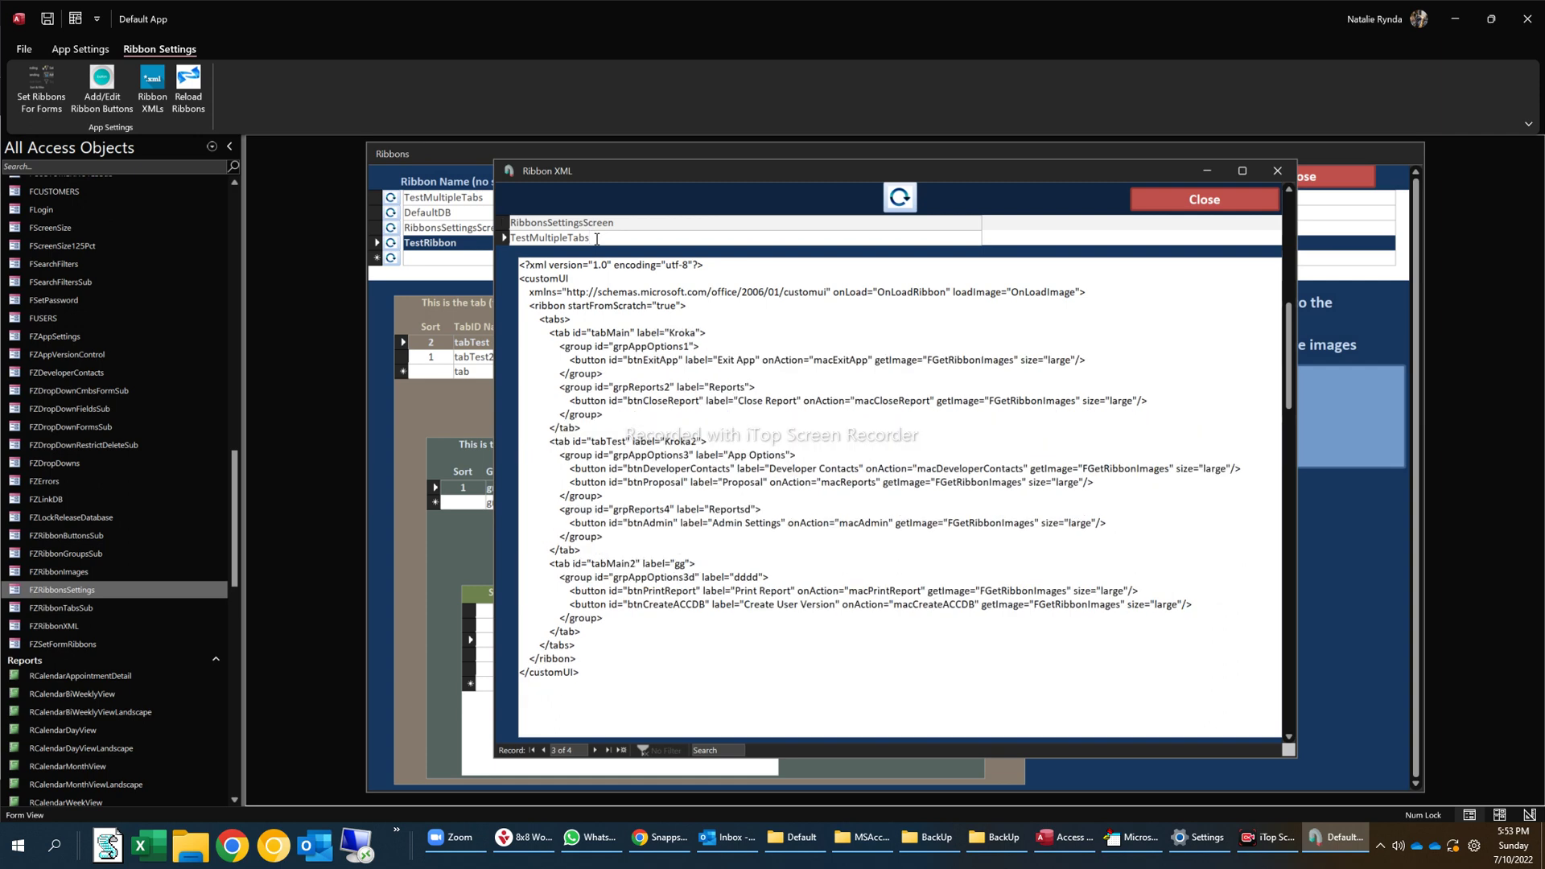
{"action": "scroll", "coordinate": [598, 236], "scroll_direction": "down", "scroll_amount": 1}
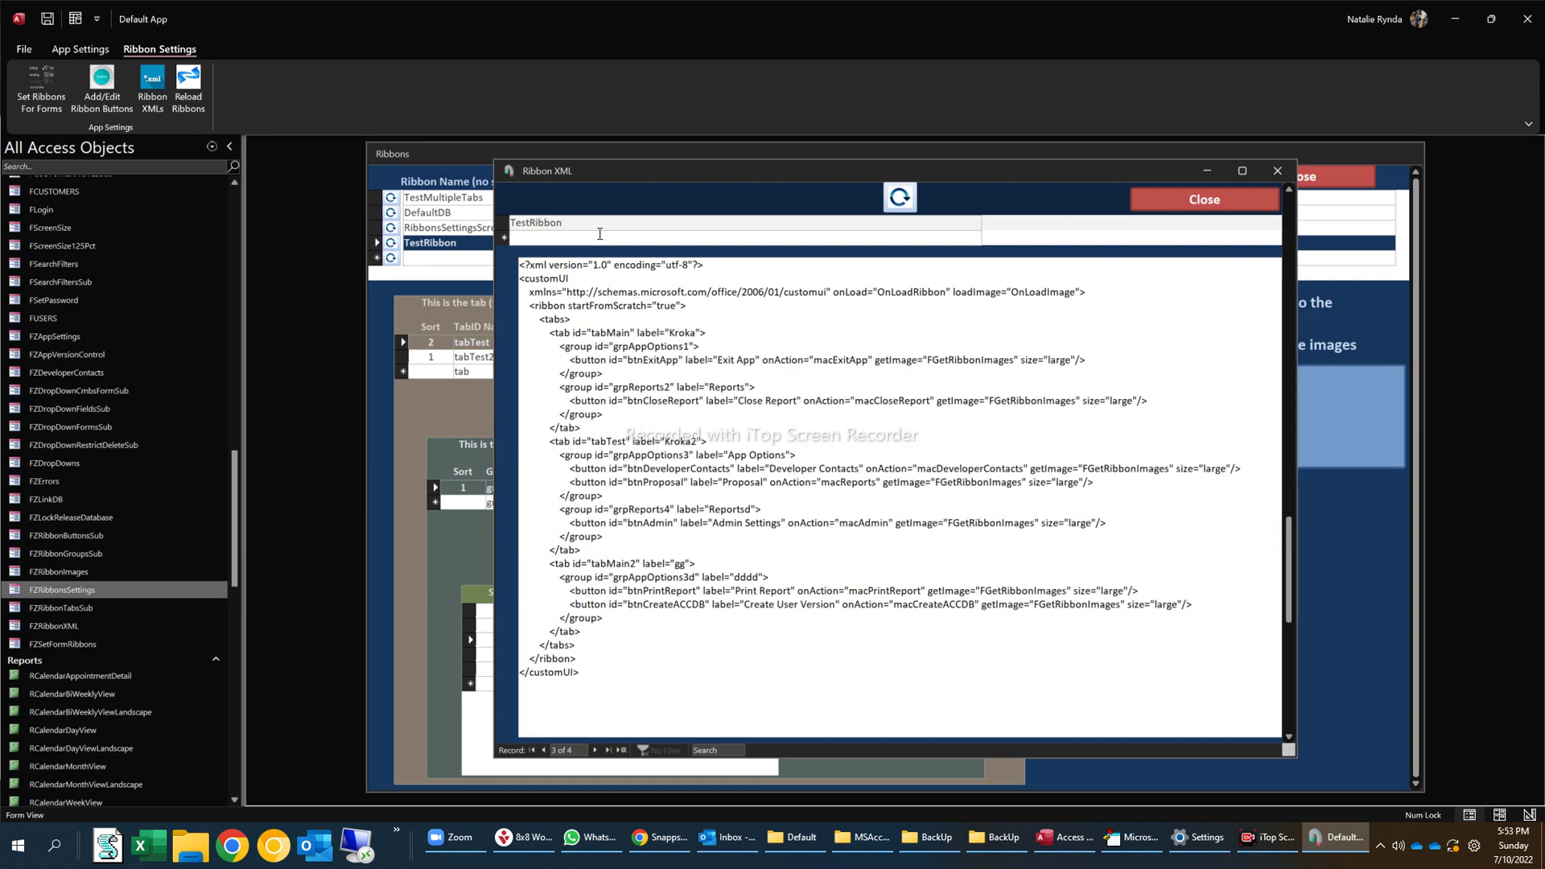
{"action": "left_click", "coordinate": [602, 222]}
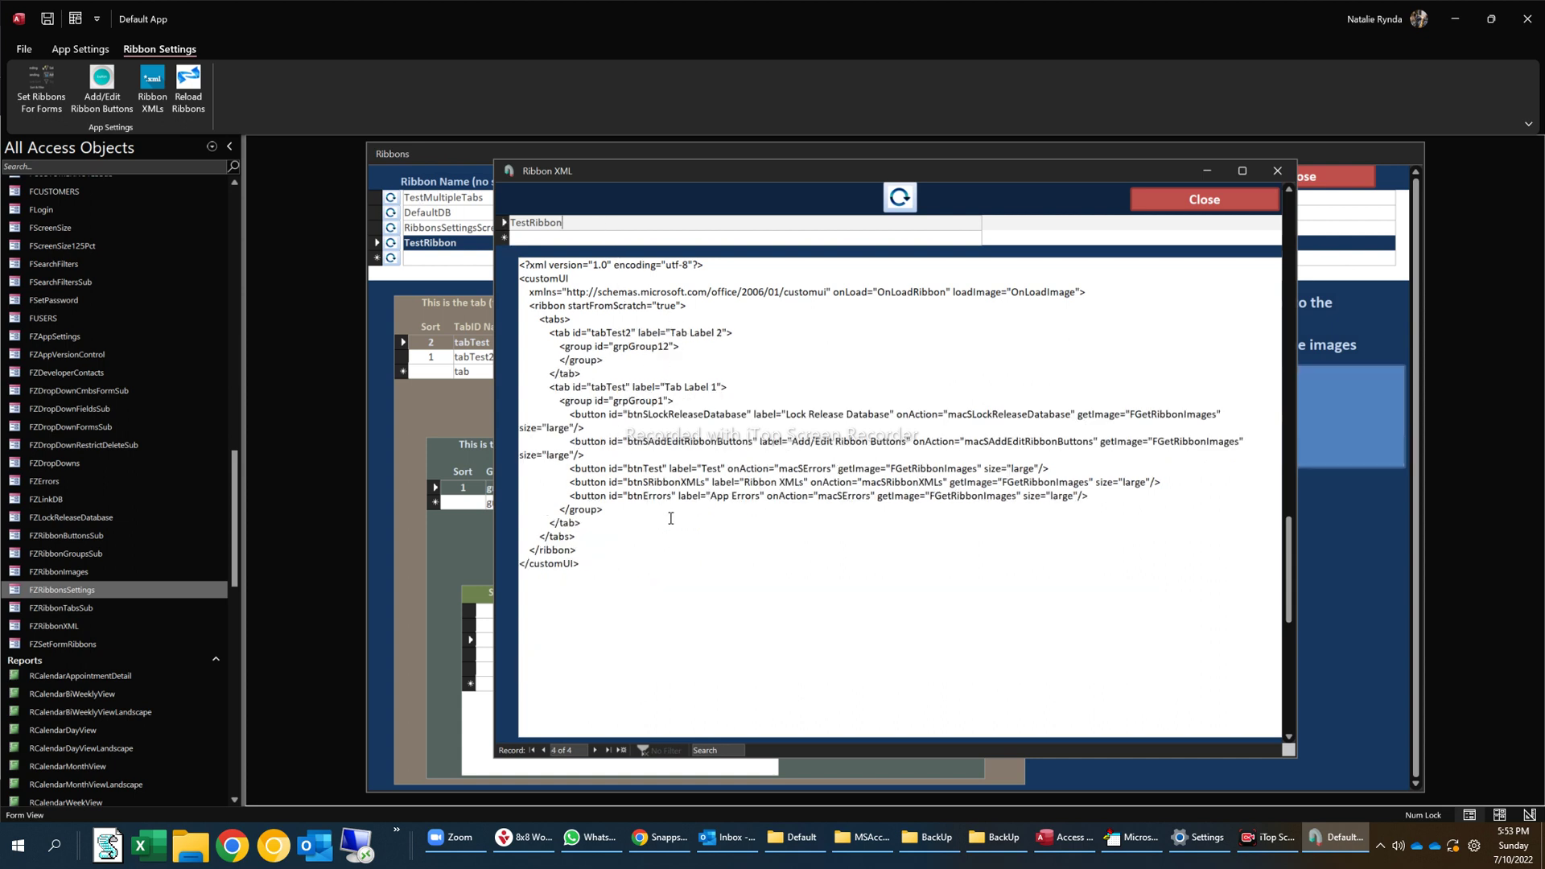
Step: Review the whole generated TestRibbon code in the Ribbon XML form, and close the form
{"action": "left_click_drag", "start_coordinate": [631, 563], "coordinate": [495, 246]}
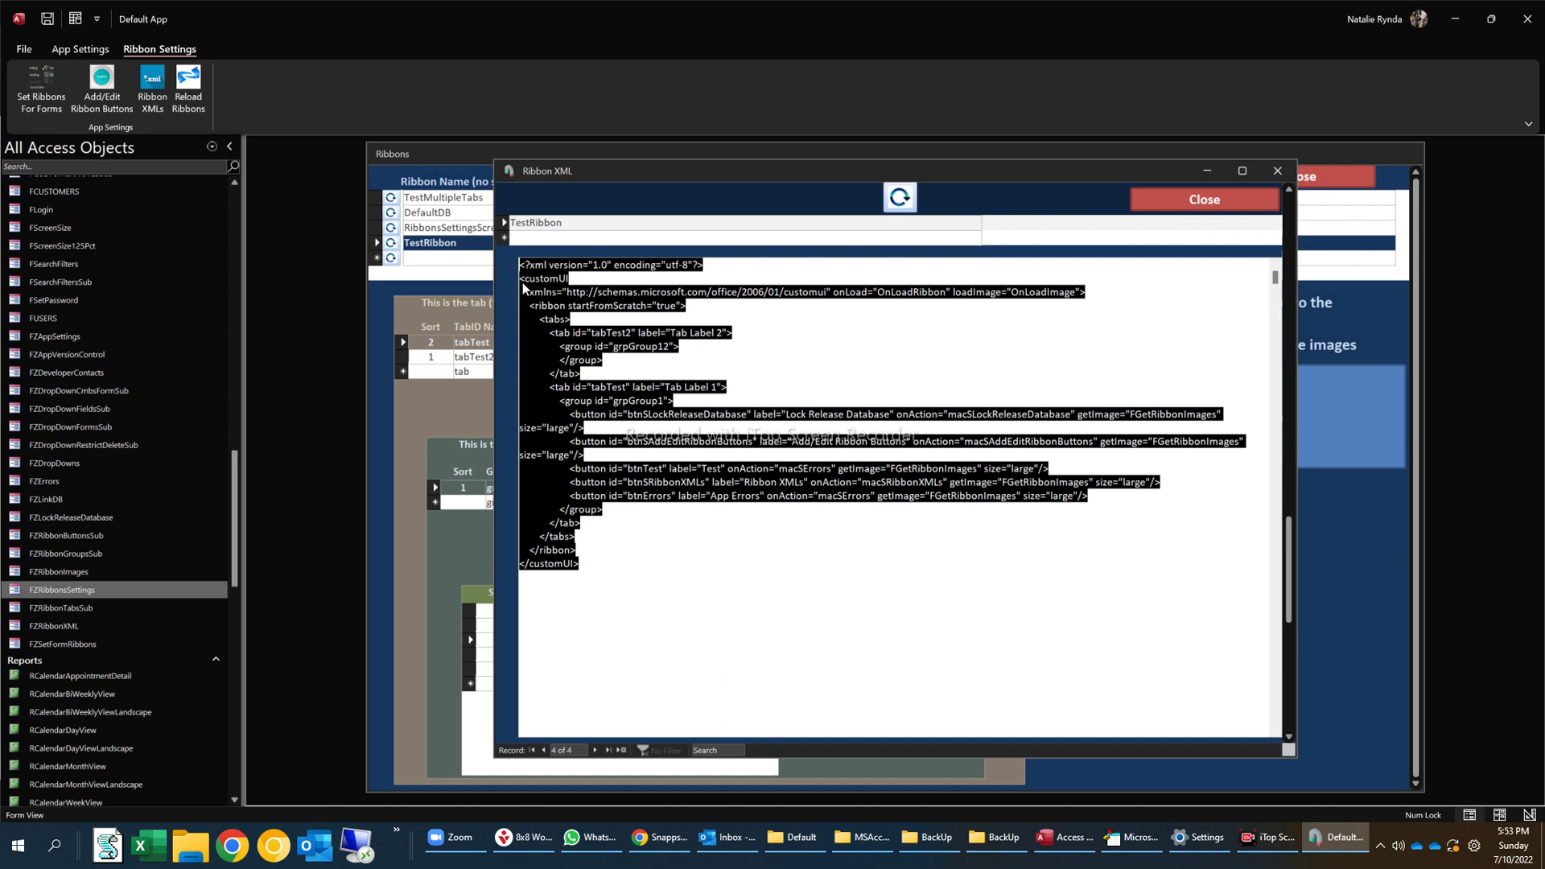
{"action": "left_click", "coordinate": [788, 413]}
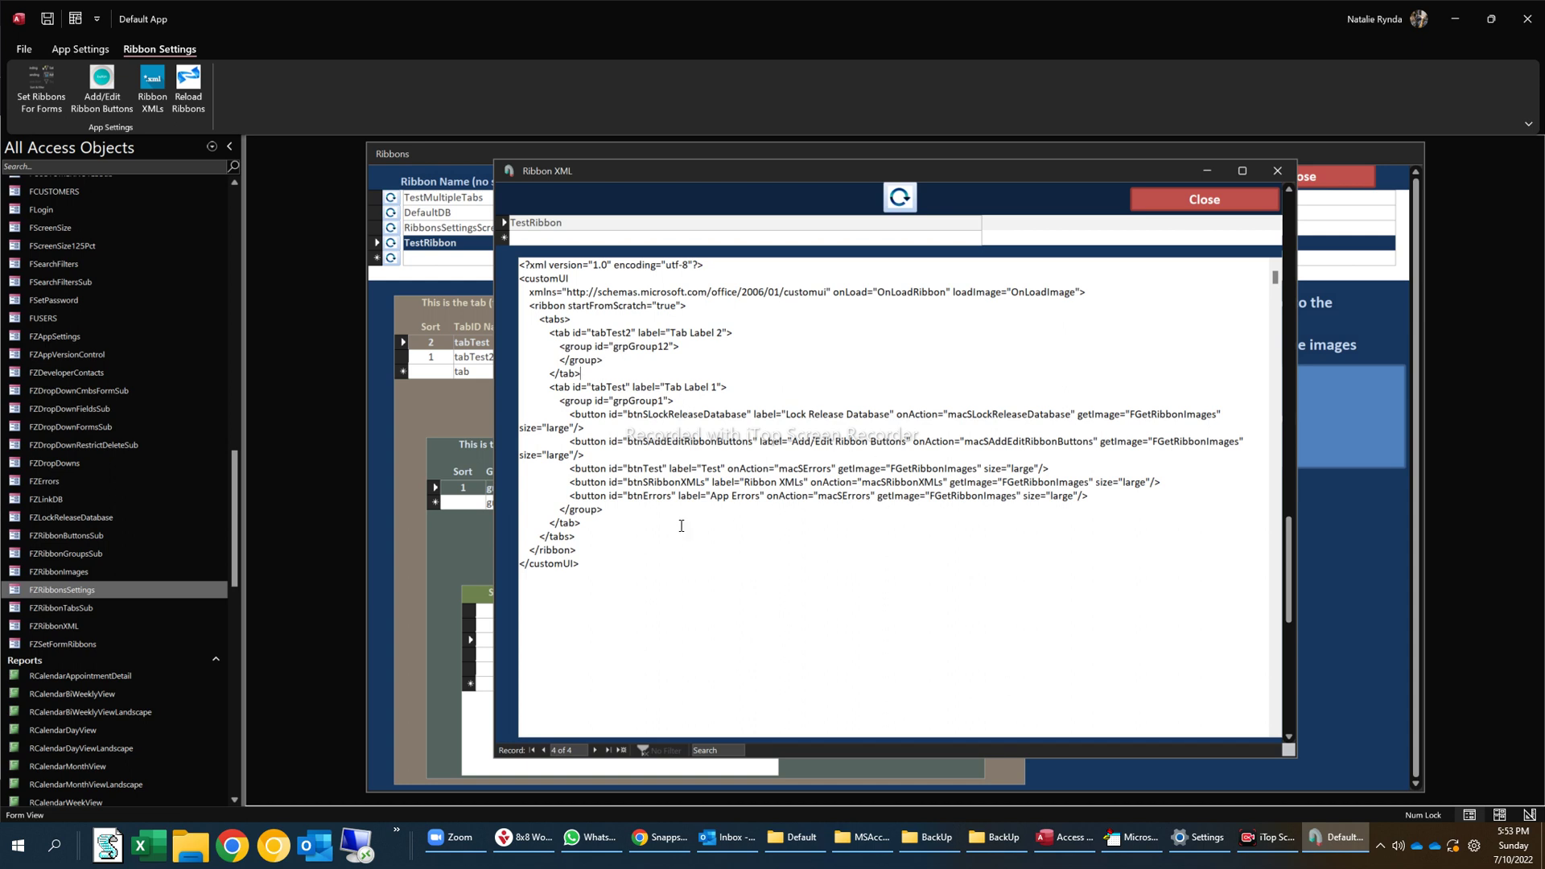
{"action": "left_click_drag", "start_coordinate": [633, 566], "coordinate": [506, 259]}
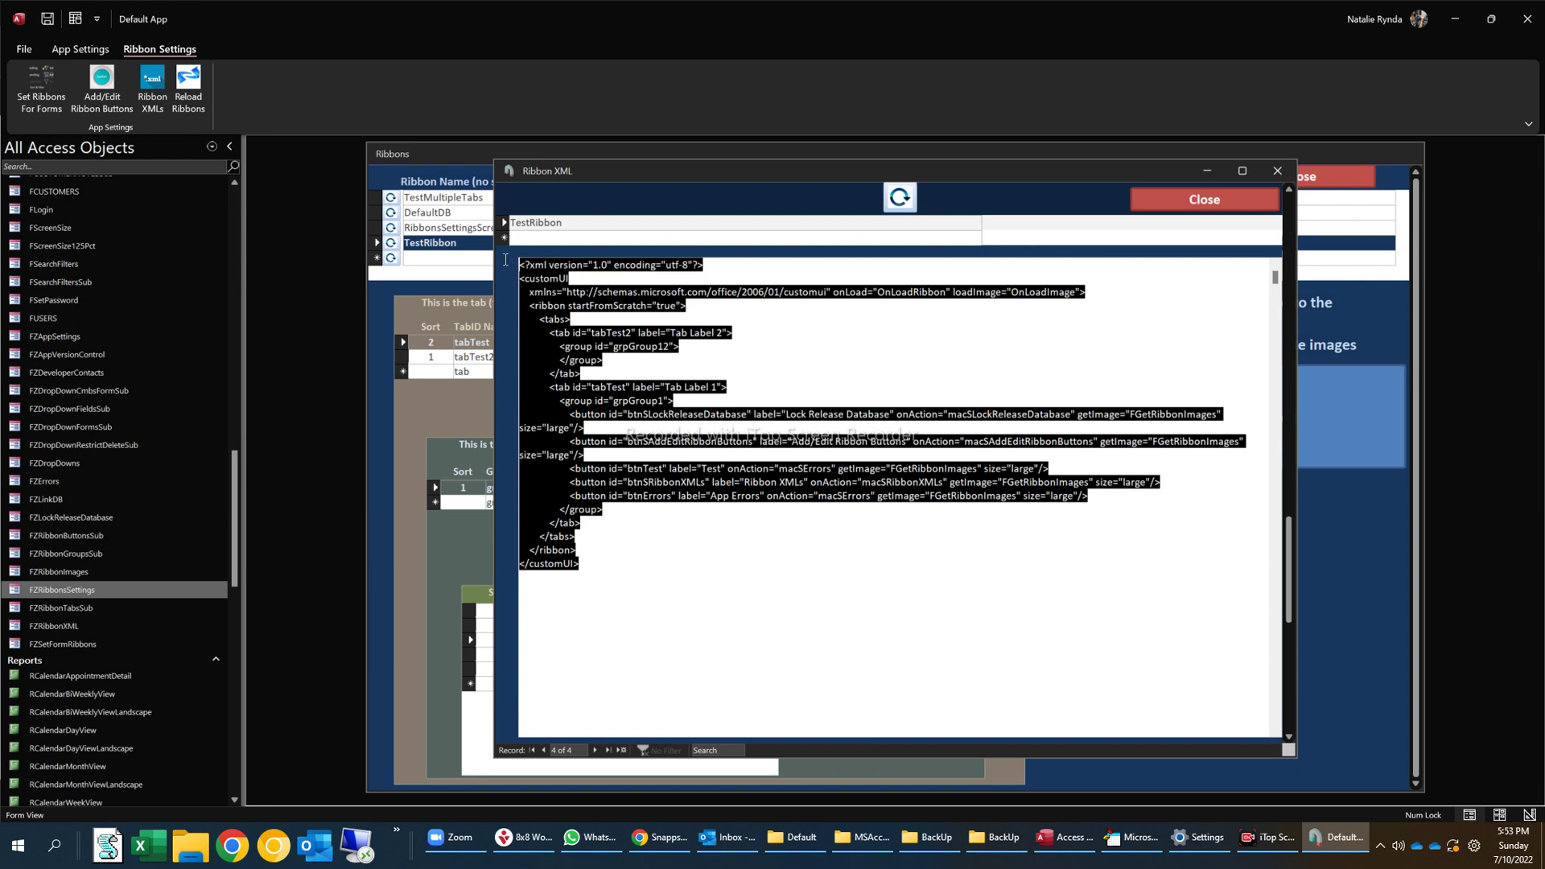
{"action": "left_click", "coordinate": [733, 370]}
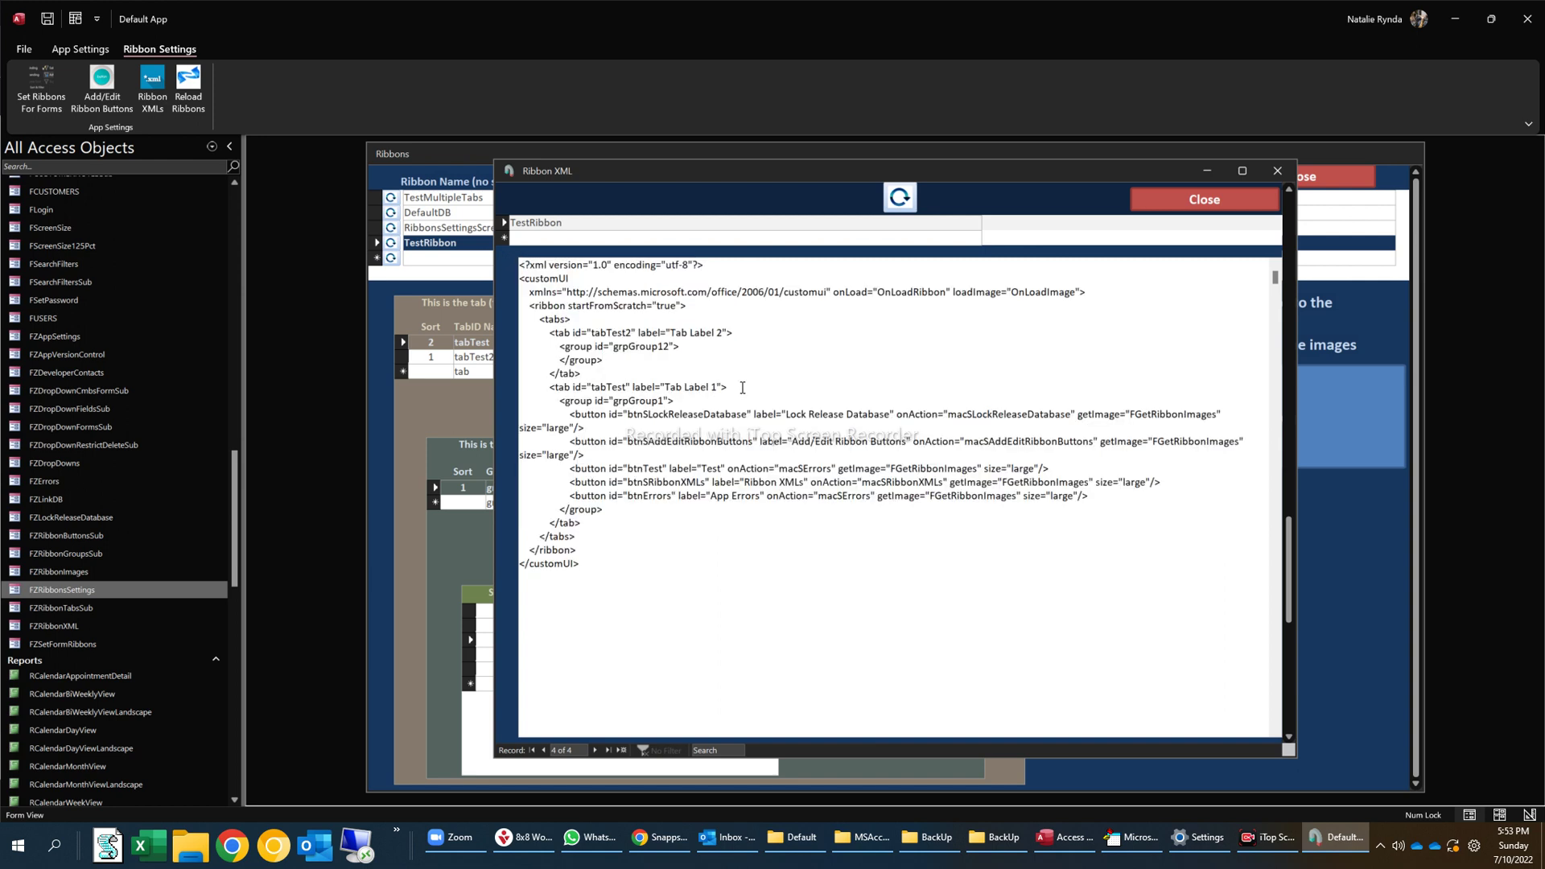
{"action": "left_click", "coordinate": [1219, 201]}
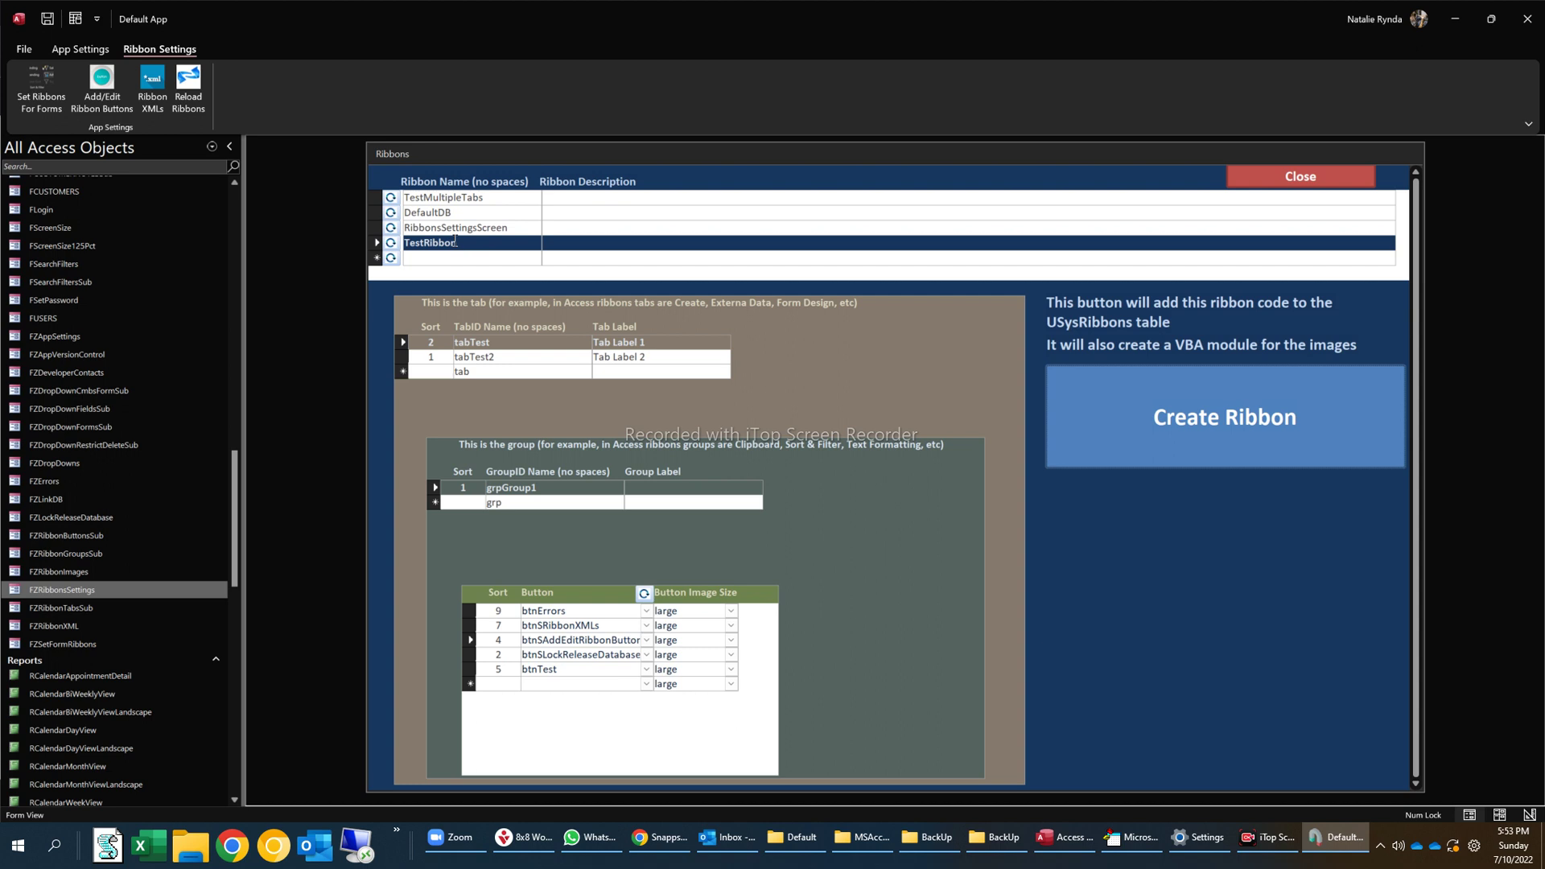
Step: Set the Ribbon Name property of the FZErrors form to TestRibbon in Design View, and save and close the form
{"action": "right_click", "coordinate": [58, 478]}
{"action": "left_click", "coordinate": [193, 533]}
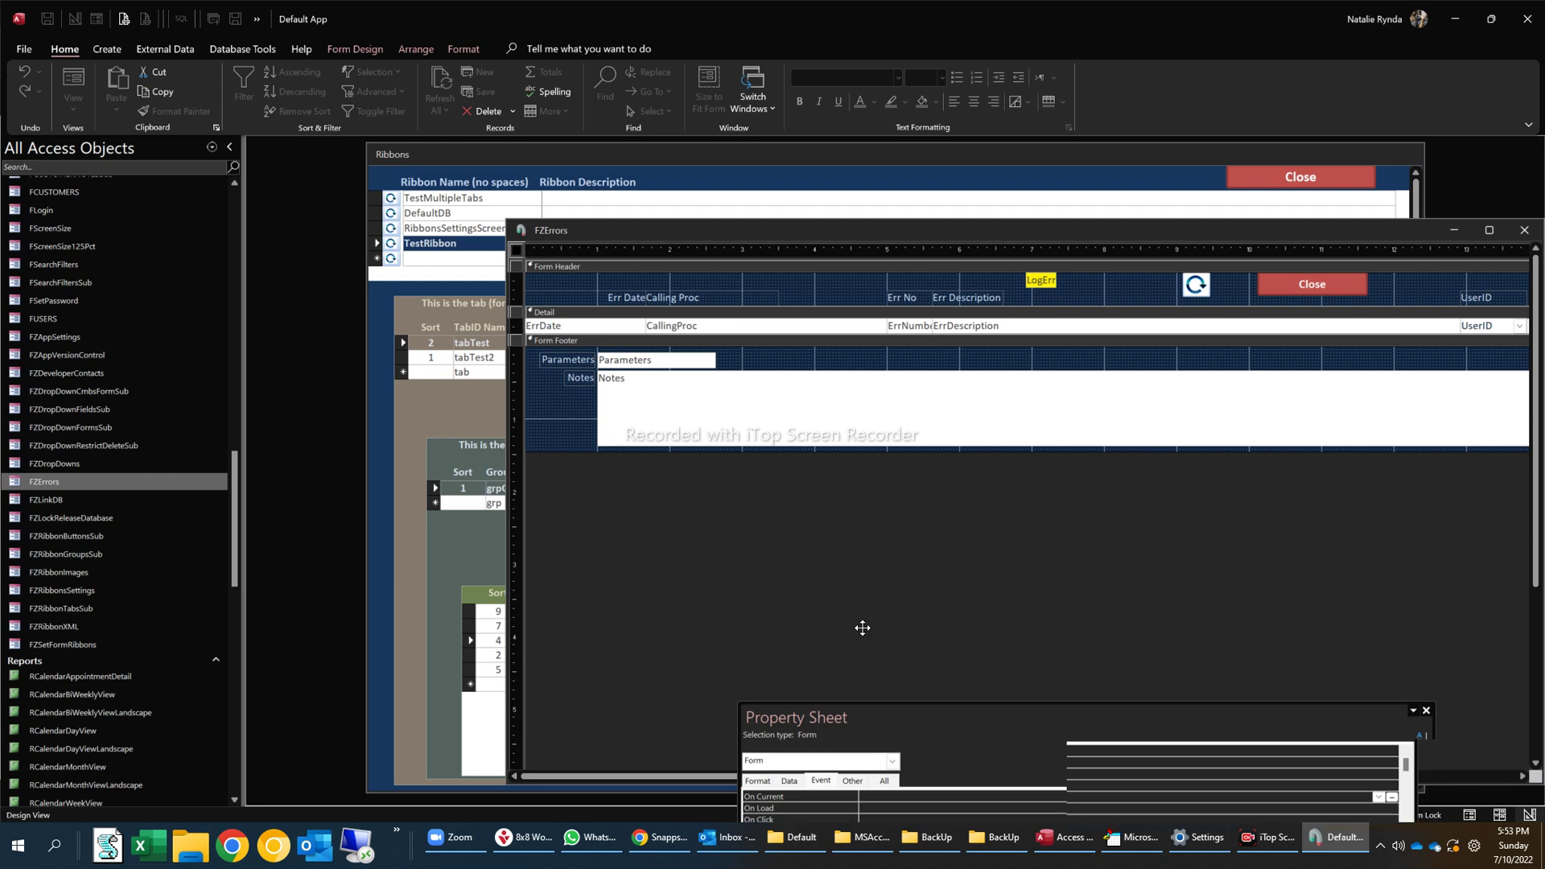
{"action": "left_click", "coordinate": [701, 408]}
{"action": "left_click", "coordinate": [834, 462]}
{"action": "left_click", "coordinate": [1272, 460]}
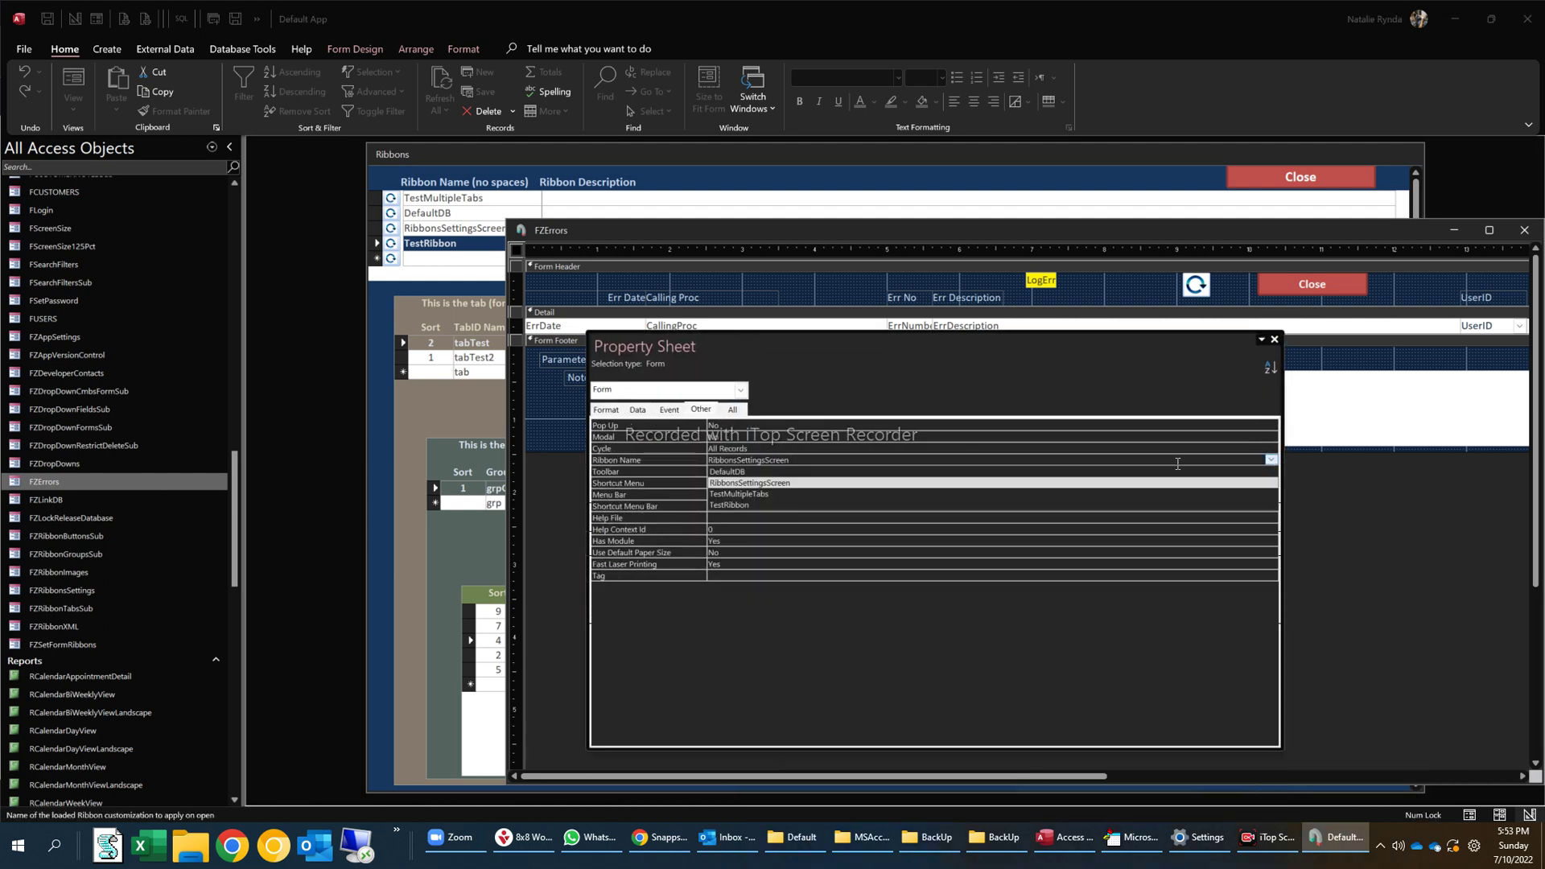
{"action": "left_click", "coordinate": [784, 504]}
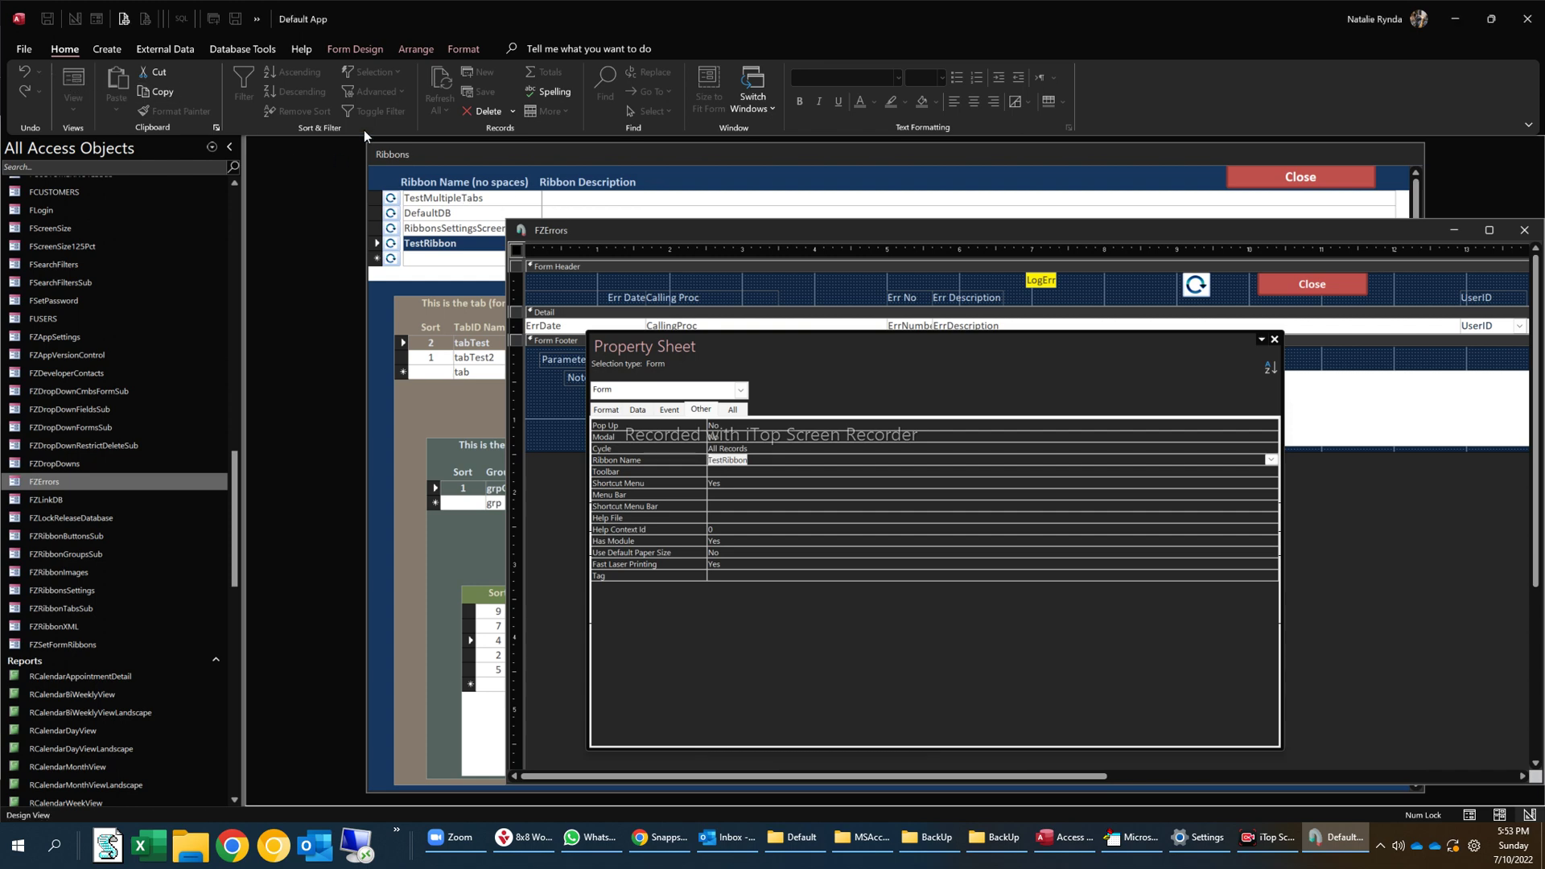
{"action": "left_click", "coordinate": [760, 493]}
{"action": "left_click_drag", "start_coordinate": [593, 232], "coordinate": [439, 196]}
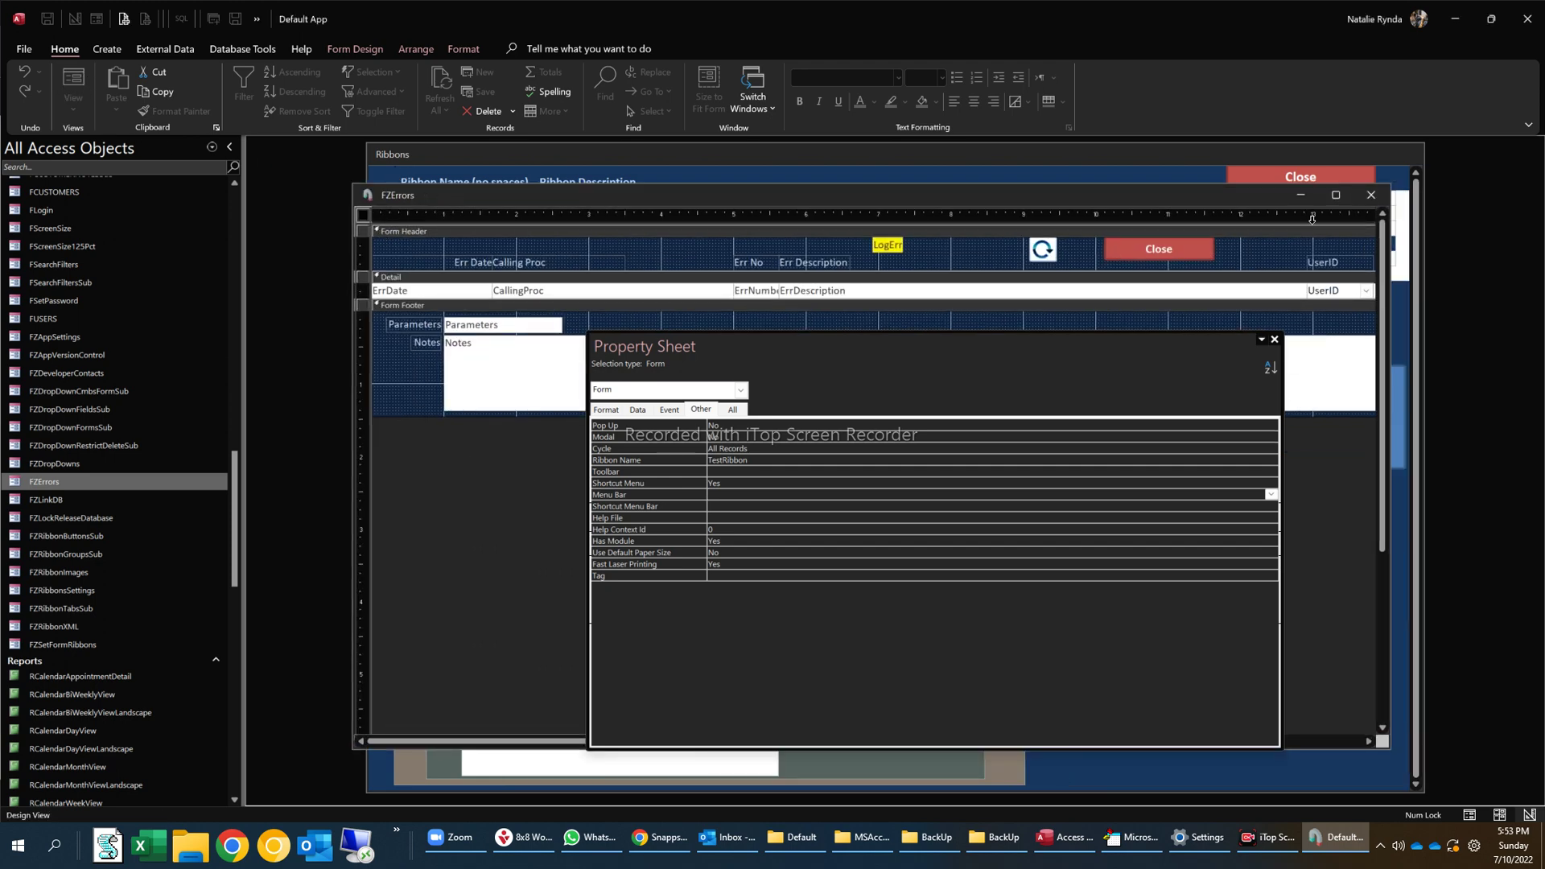
{"action": "left_click", "coordinate": [1372, 200]}
{"action": "left_click", "coordinate": [713, 462]}
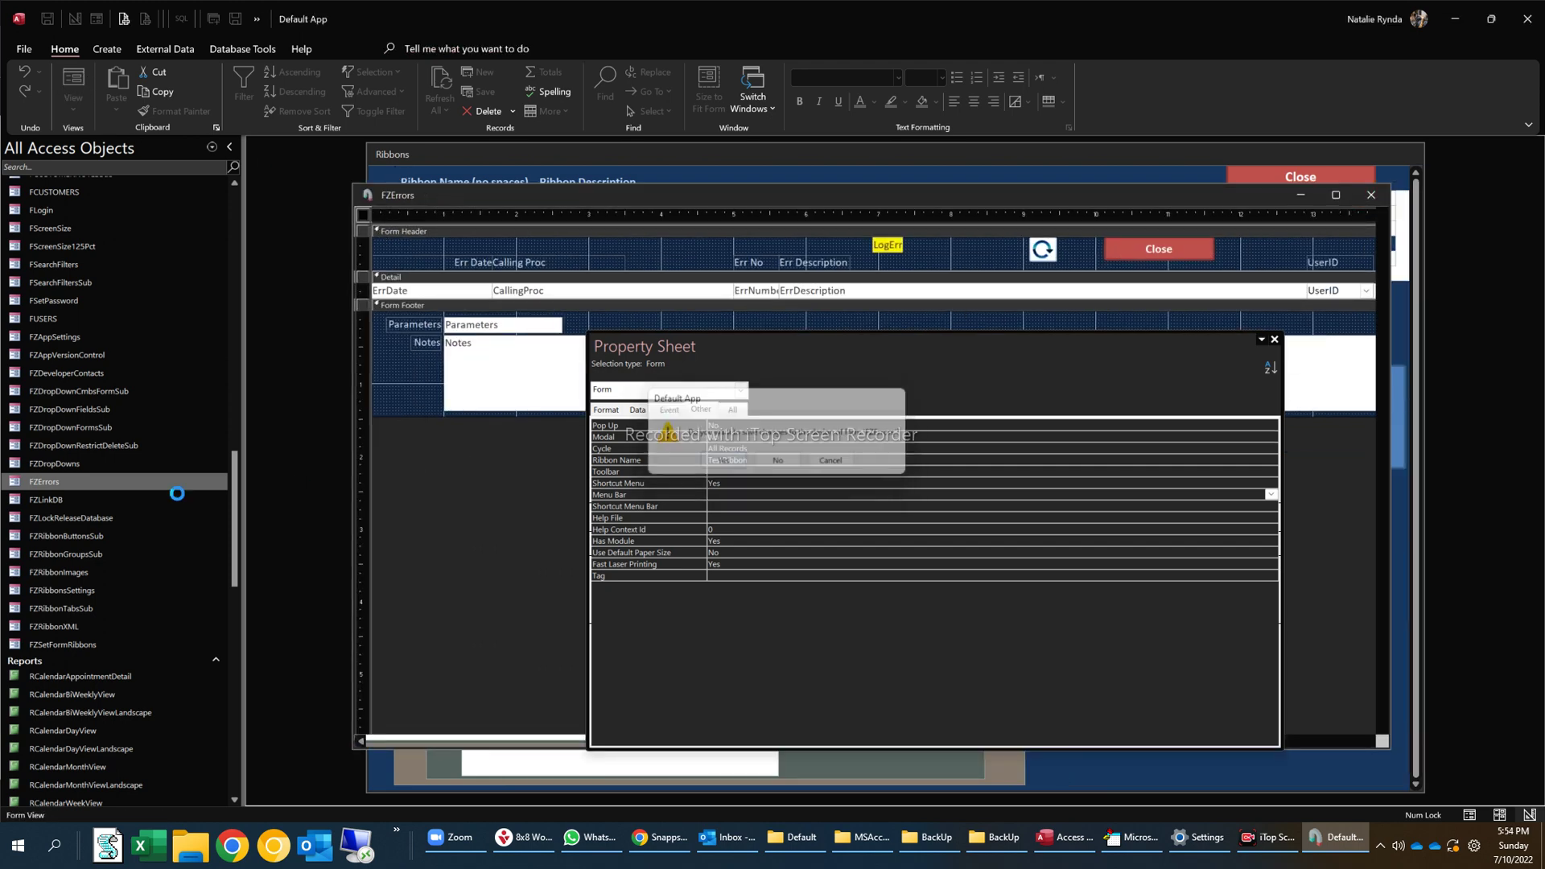
Step: Open the FZErrors form, check the contents of both of its ribbon tabs, and close it
{"action": "double_click", "coordinate": [42, 483]}
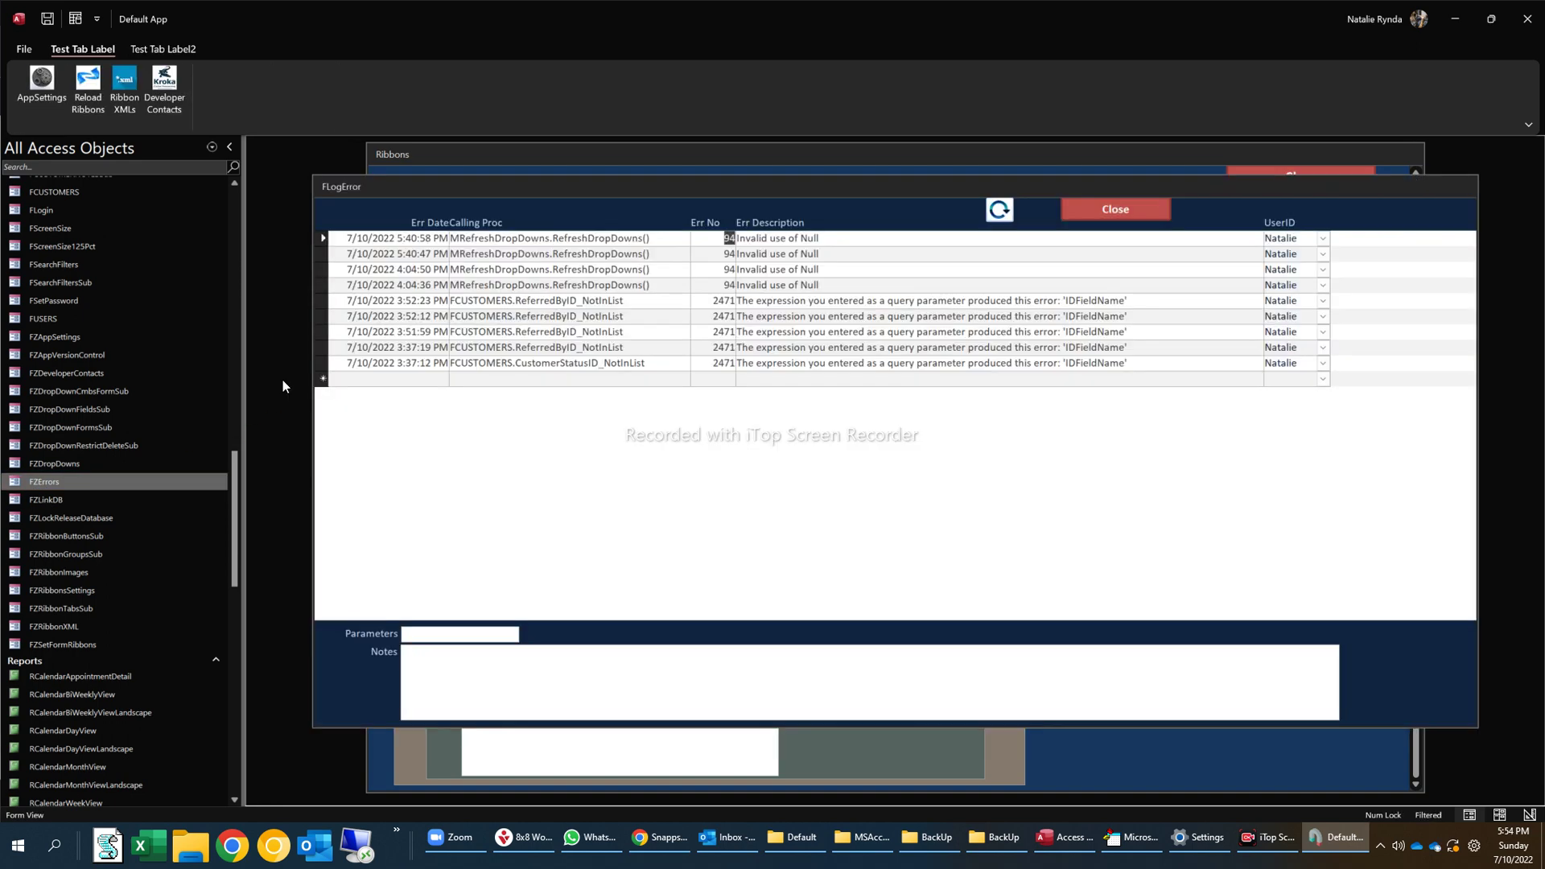
{"action": "left_click", "coordinate": [176, 50]}
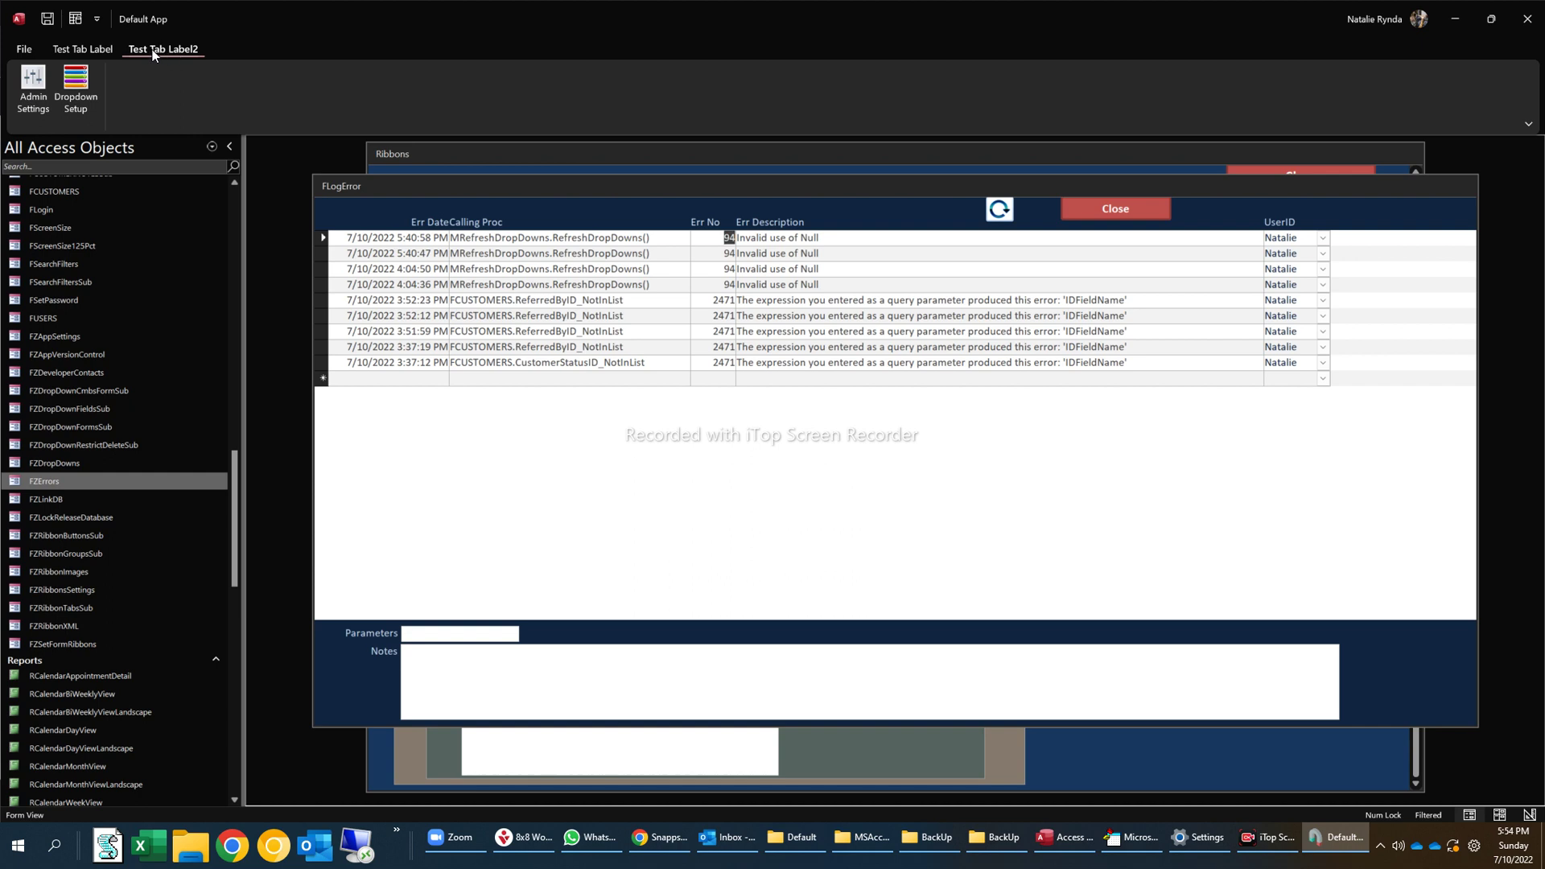
{"action": "left_click", "coordinate": [84, 48]}
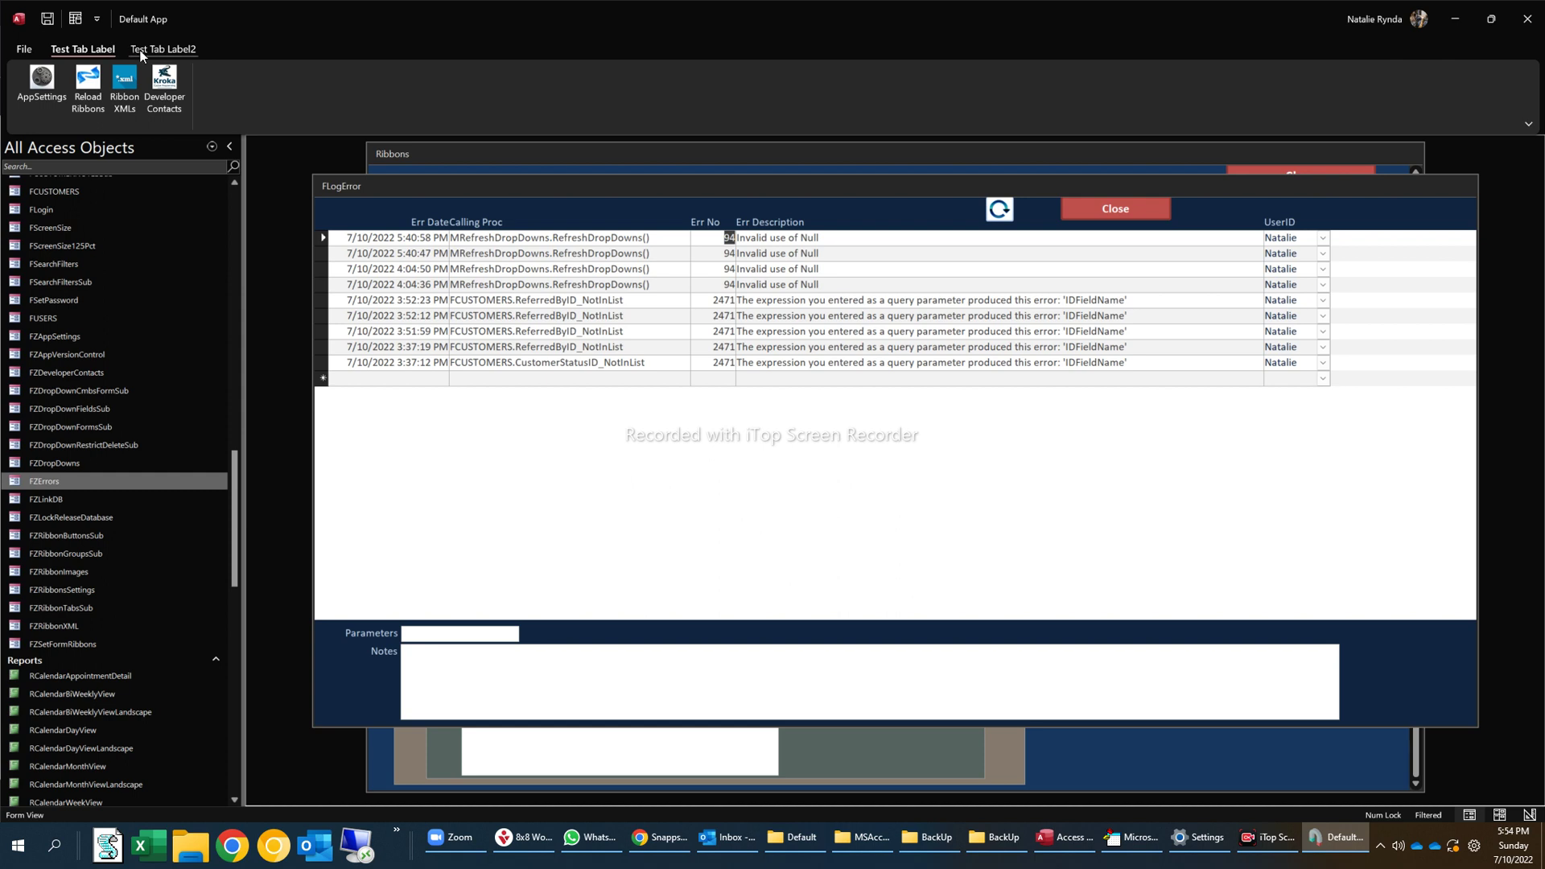
{"action": "left_click", "coordinate": [174, 52]}
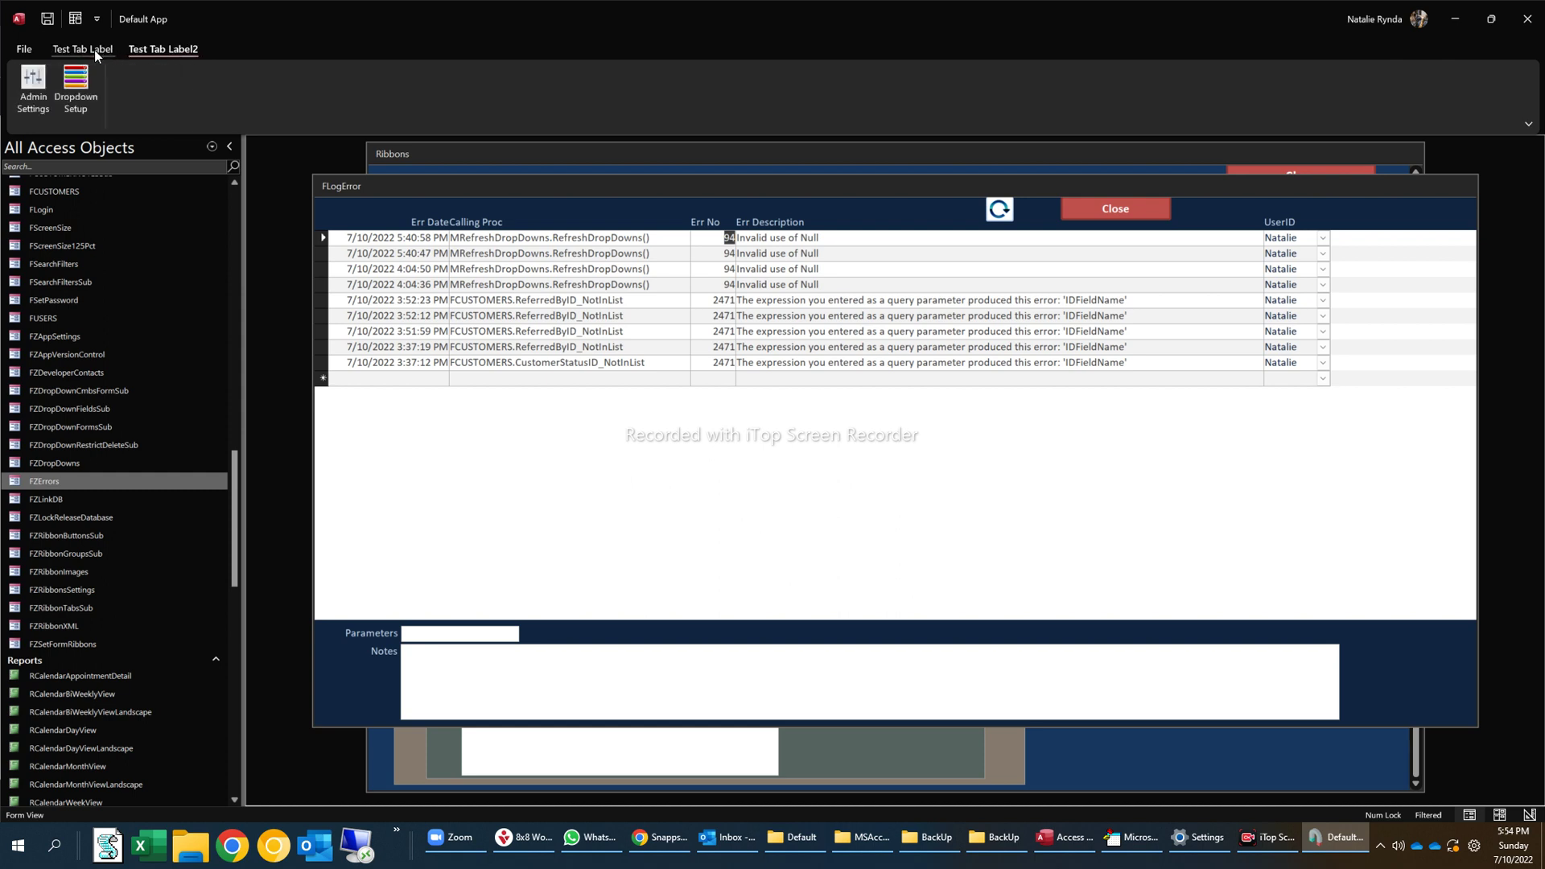
{"action": "left_click", "coordinate": [1155, 208]}
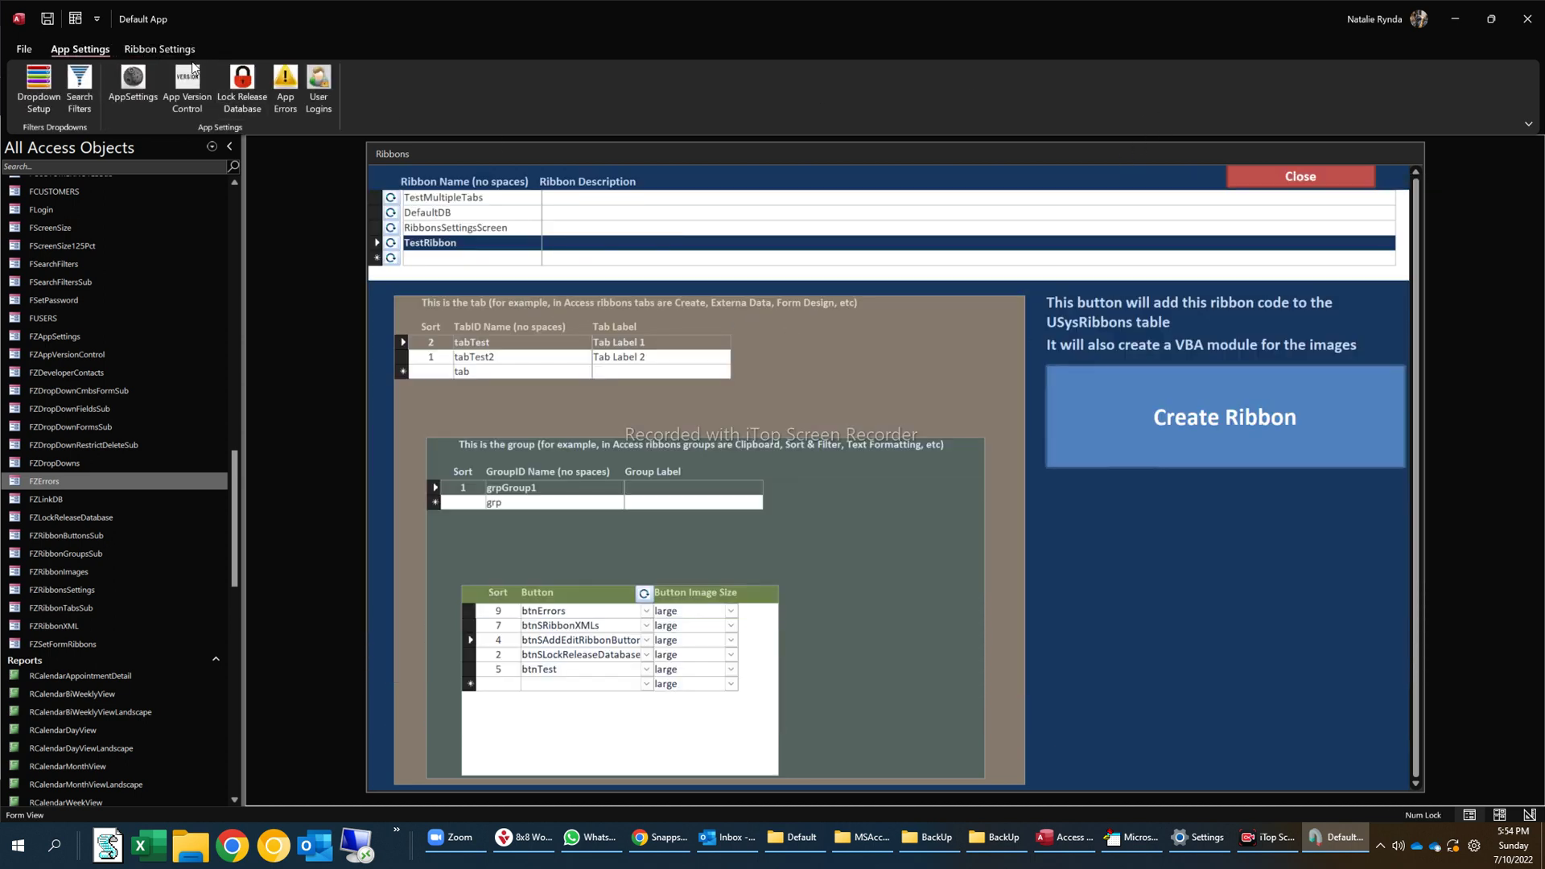
Step: Open the Set Form Ribbons form and set the admin ribbon of FCmbs to TestRibbon
{"action": "left_click", "coordinate": [160, 50]}
{"action": "left_click", "coordinate": [42, 83]}
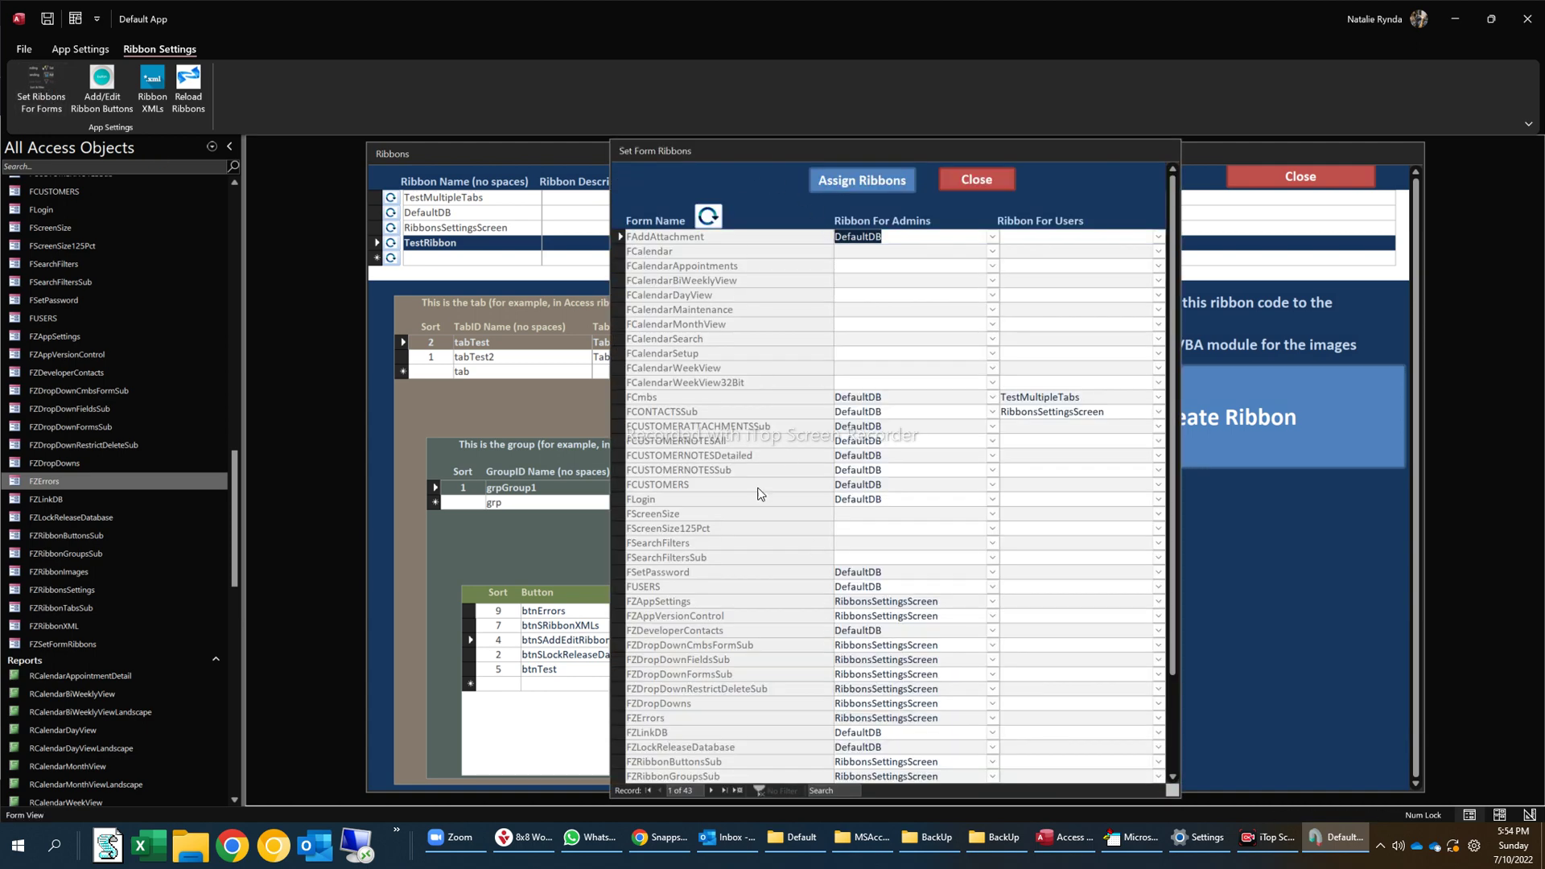
{"action": "scroll", "coordinate": [696, 693], "scroll_direction": "down", "scroll_amount": 2}
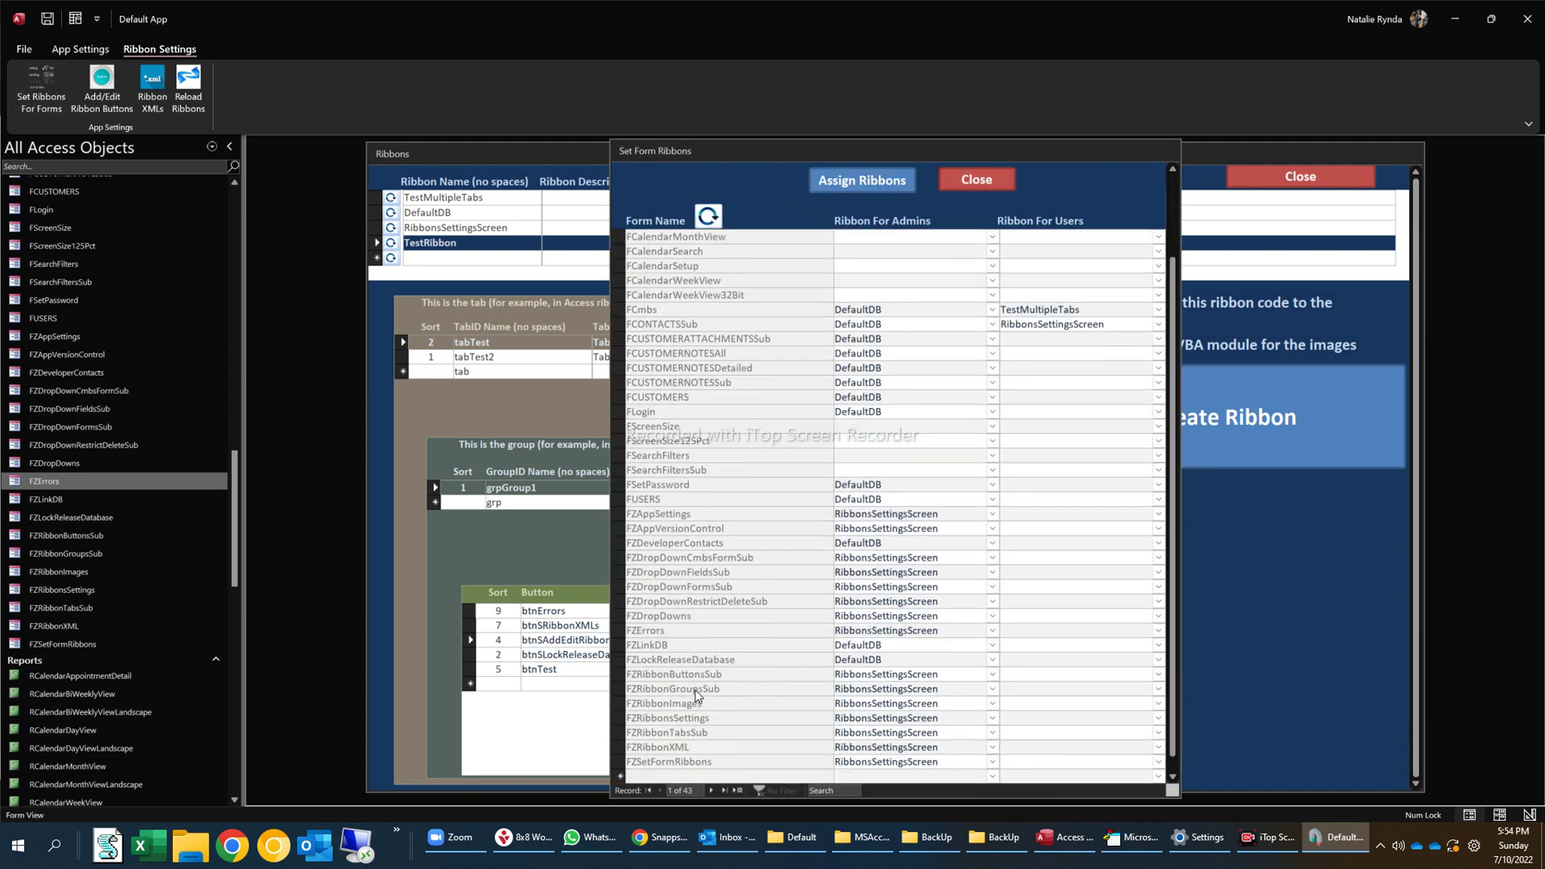
{"action": "scroll", "coordinate": [697, 695], "scroll_direction": "down", "scroll_amount": 1}
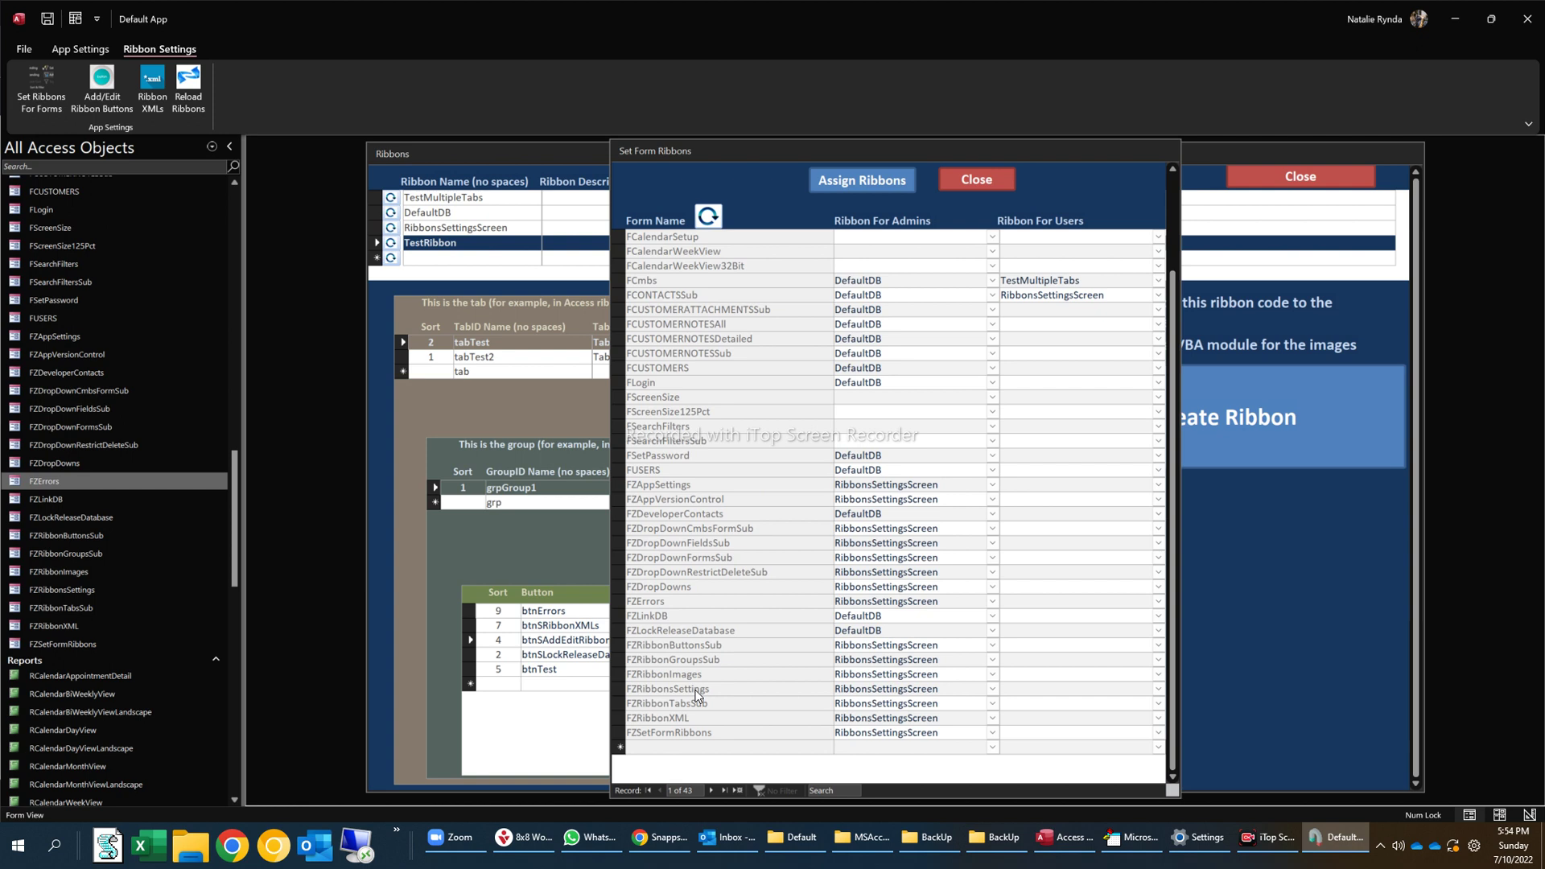
{"action": "scroll", "coordinate": [697, 693], "scroll_direction": "up", "scroll_amount": 3}
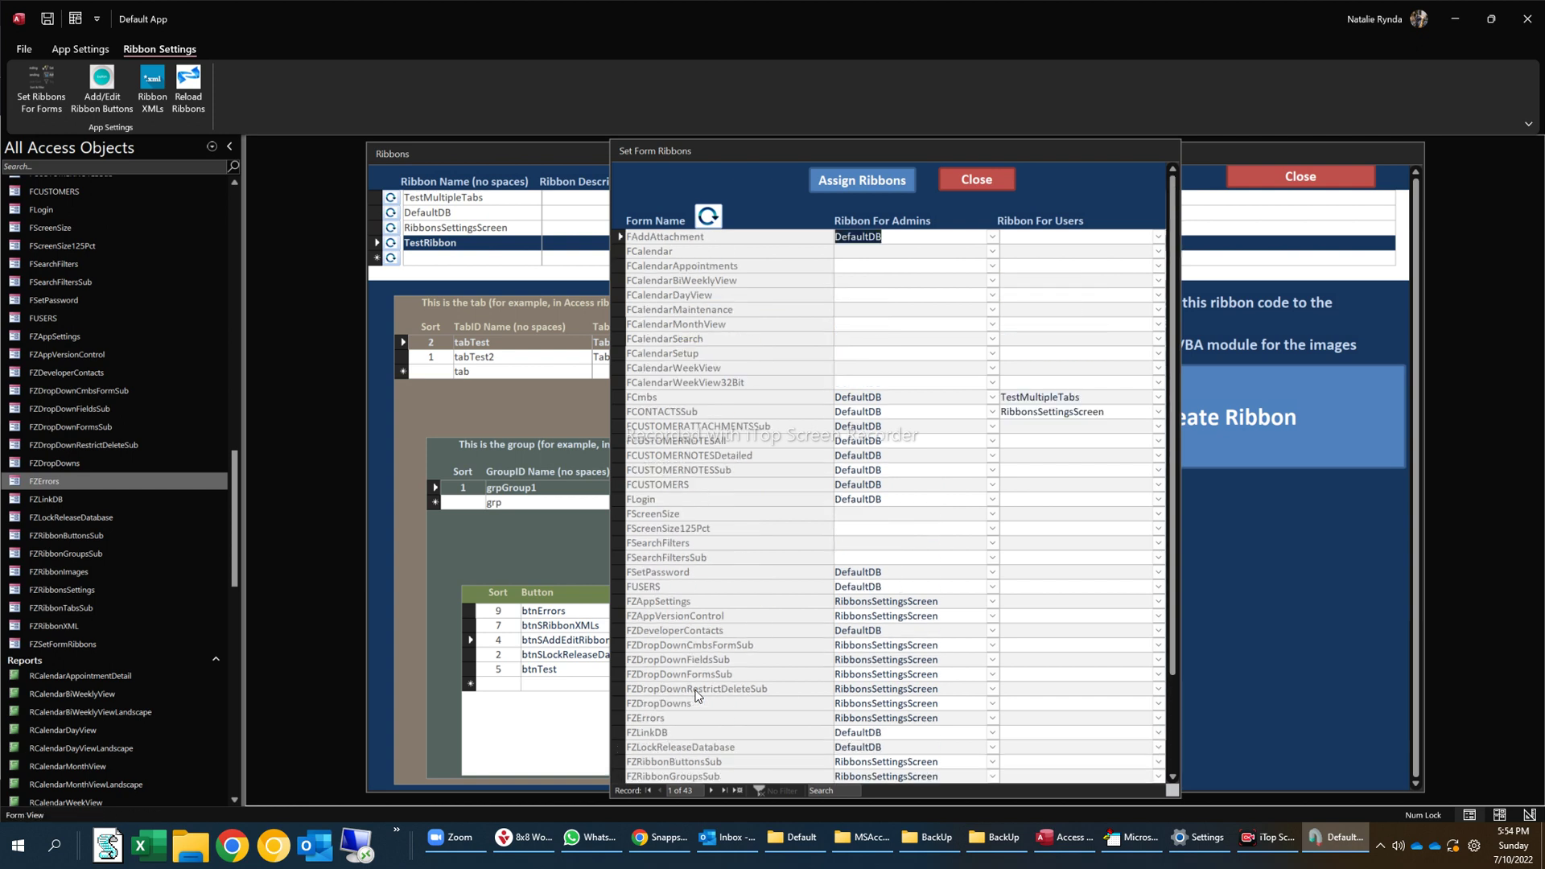
{"action": "left_click", "coordinate": [994, 397]}
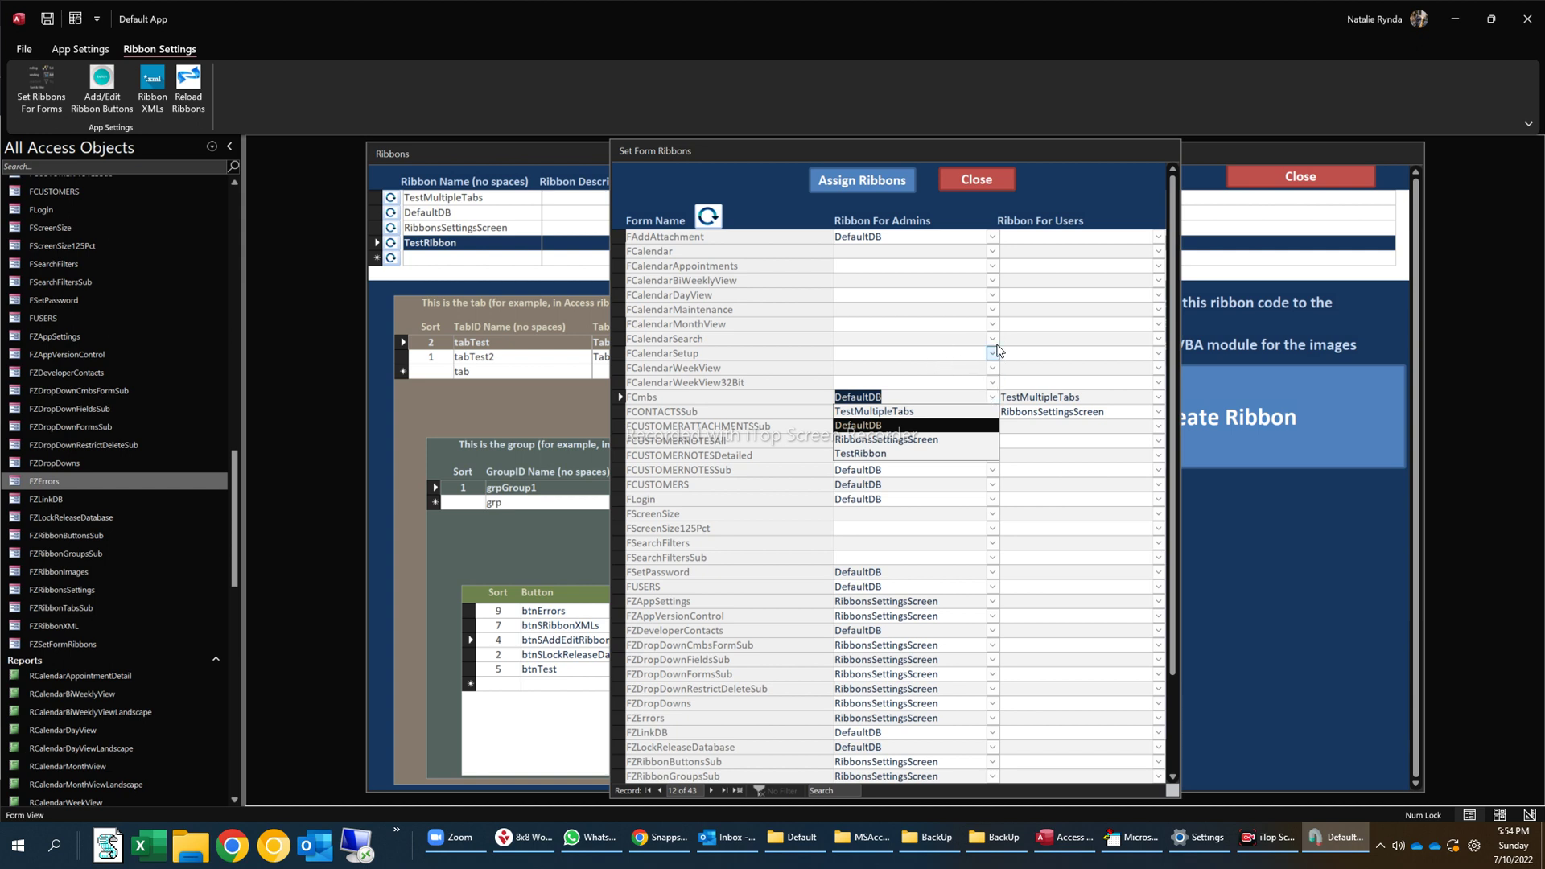
{"action": "left_click", "coordinate": [976, 454]}
Step: Set the admin ribbons of FCUSTOMERS and FSetPassword to RibbonsSettingsScreen and FScreenSize125Pct to DefaultDB, and assign the ribbons to the forms
{"action": "left_click", "coordinate": [993, 485]}
{"action": "left_click", "coordinate": [945, 527]}
{"action": "left_click", "coordinate": [992, 527]}
{"action": "left_click", "coordinate": [938, 557]}
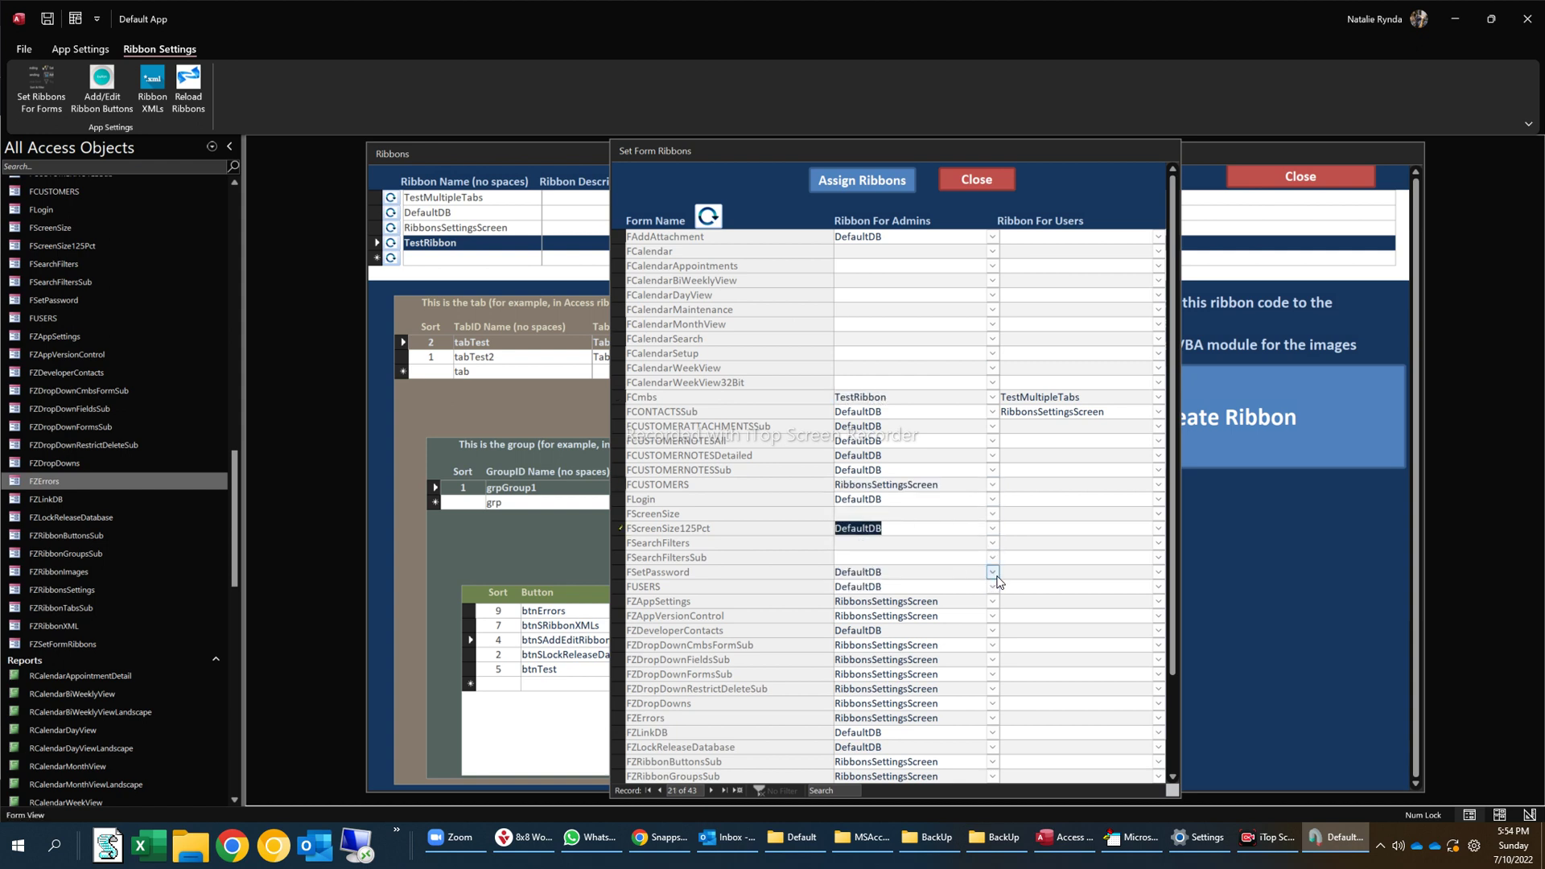
{"action": "left_click", "coordinate": [992, 572]}
{"action": "left_click", "coordinate": [947, 615]}
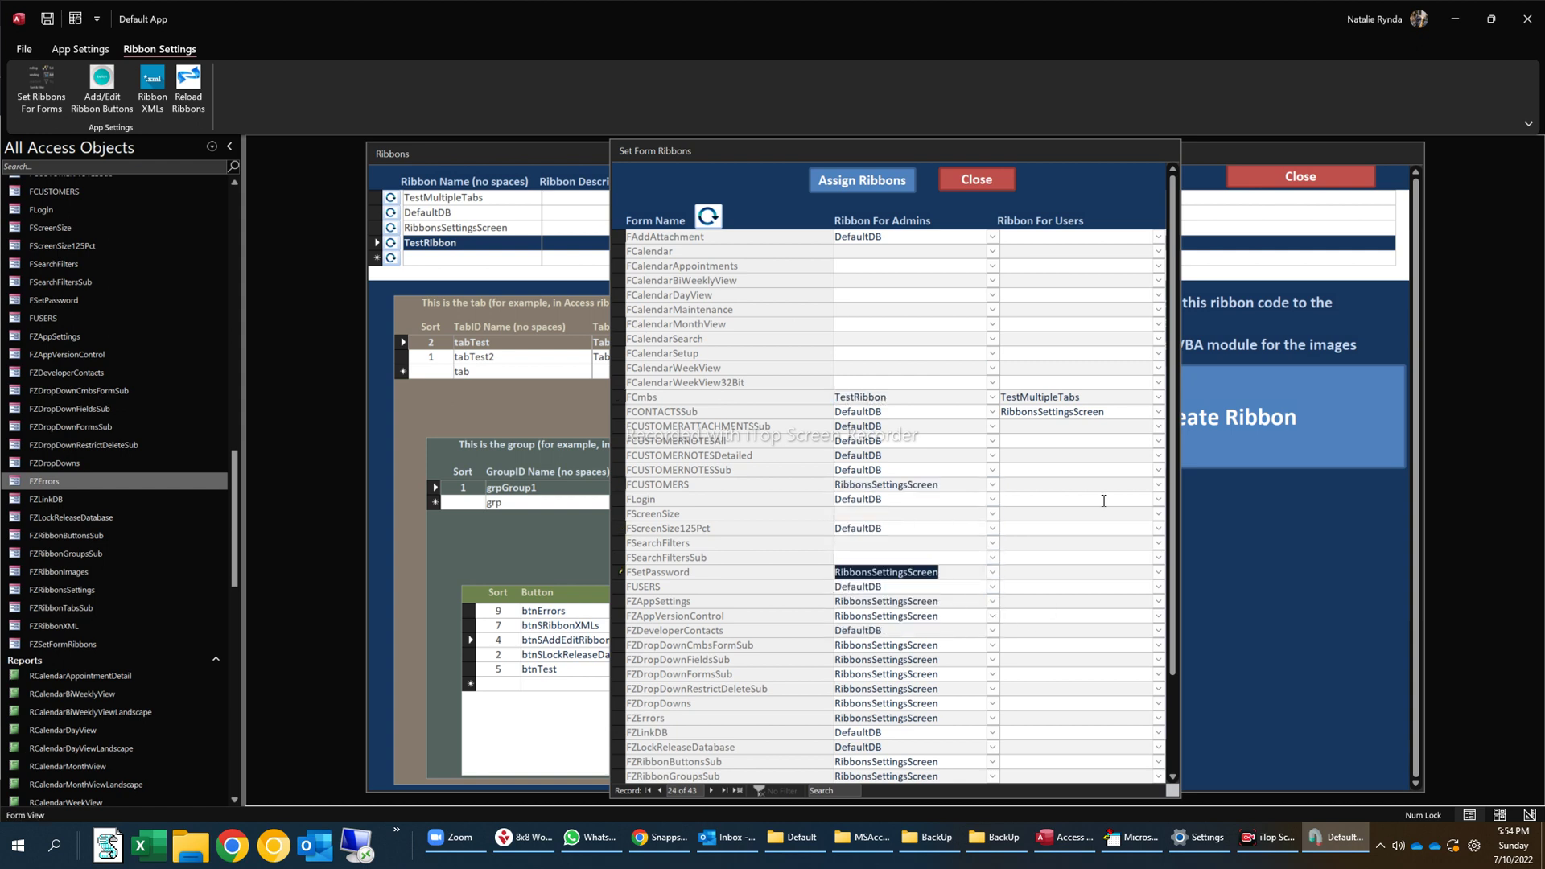
{"action": "left_click", "coordinate": [844, 182]}
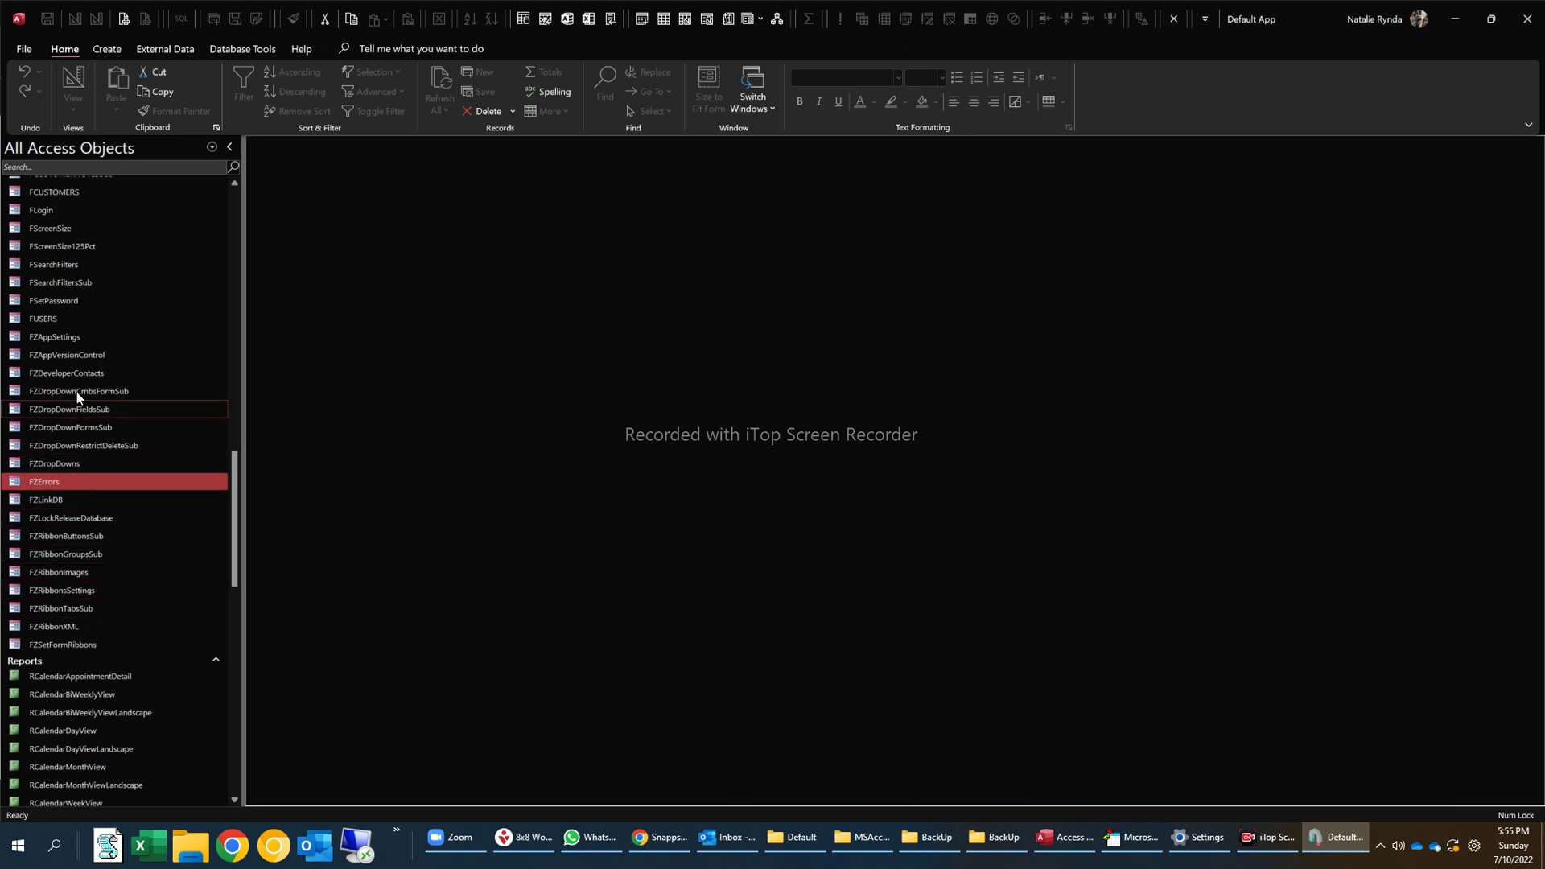
Step: Reopen the FZRibbonsSettings and Set Form Ribbons forms and set the user ribbon of FCUSTOMERNOTESAll to DefaultDB
{"action": "double_click", "coordinate": [78, 589]}
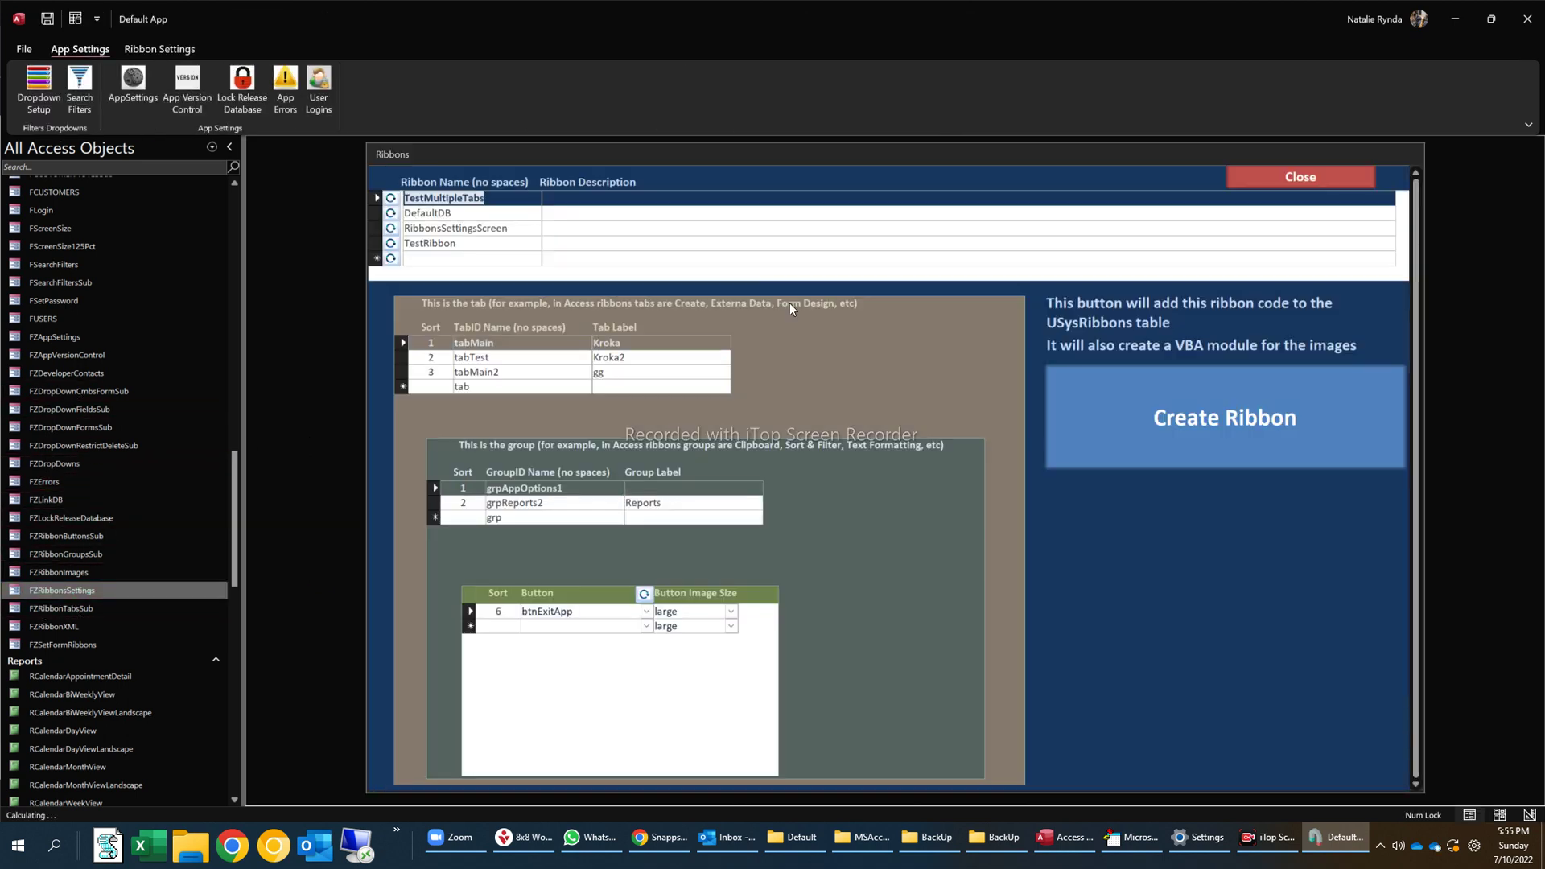
{"action": "left_click", "coordinate": [138, 50]}
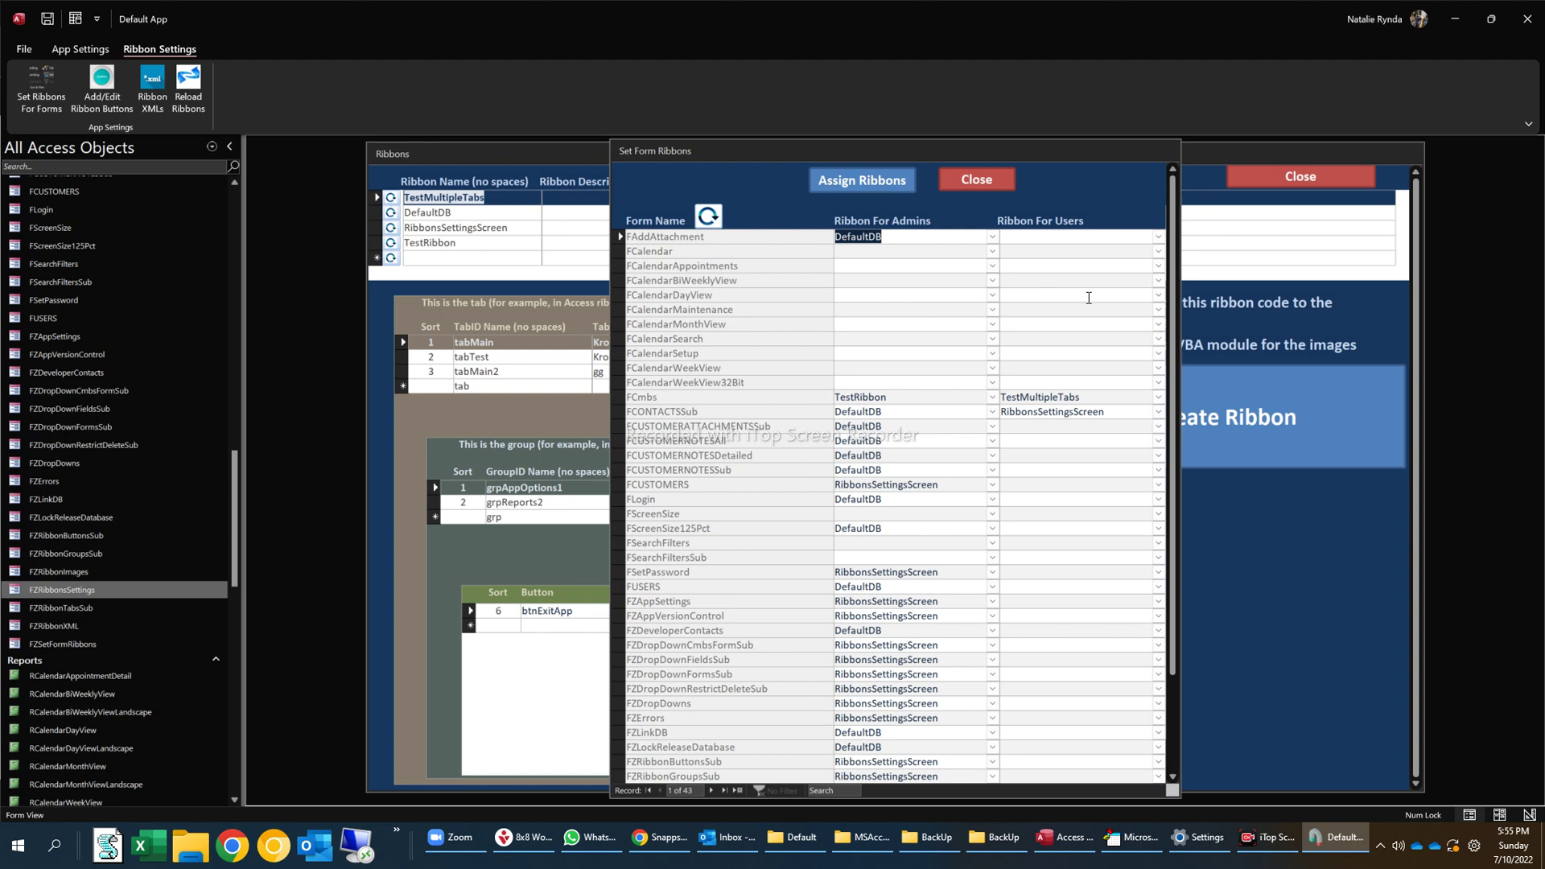
{"action": "left_click", "coordinate": [1158, 426]}
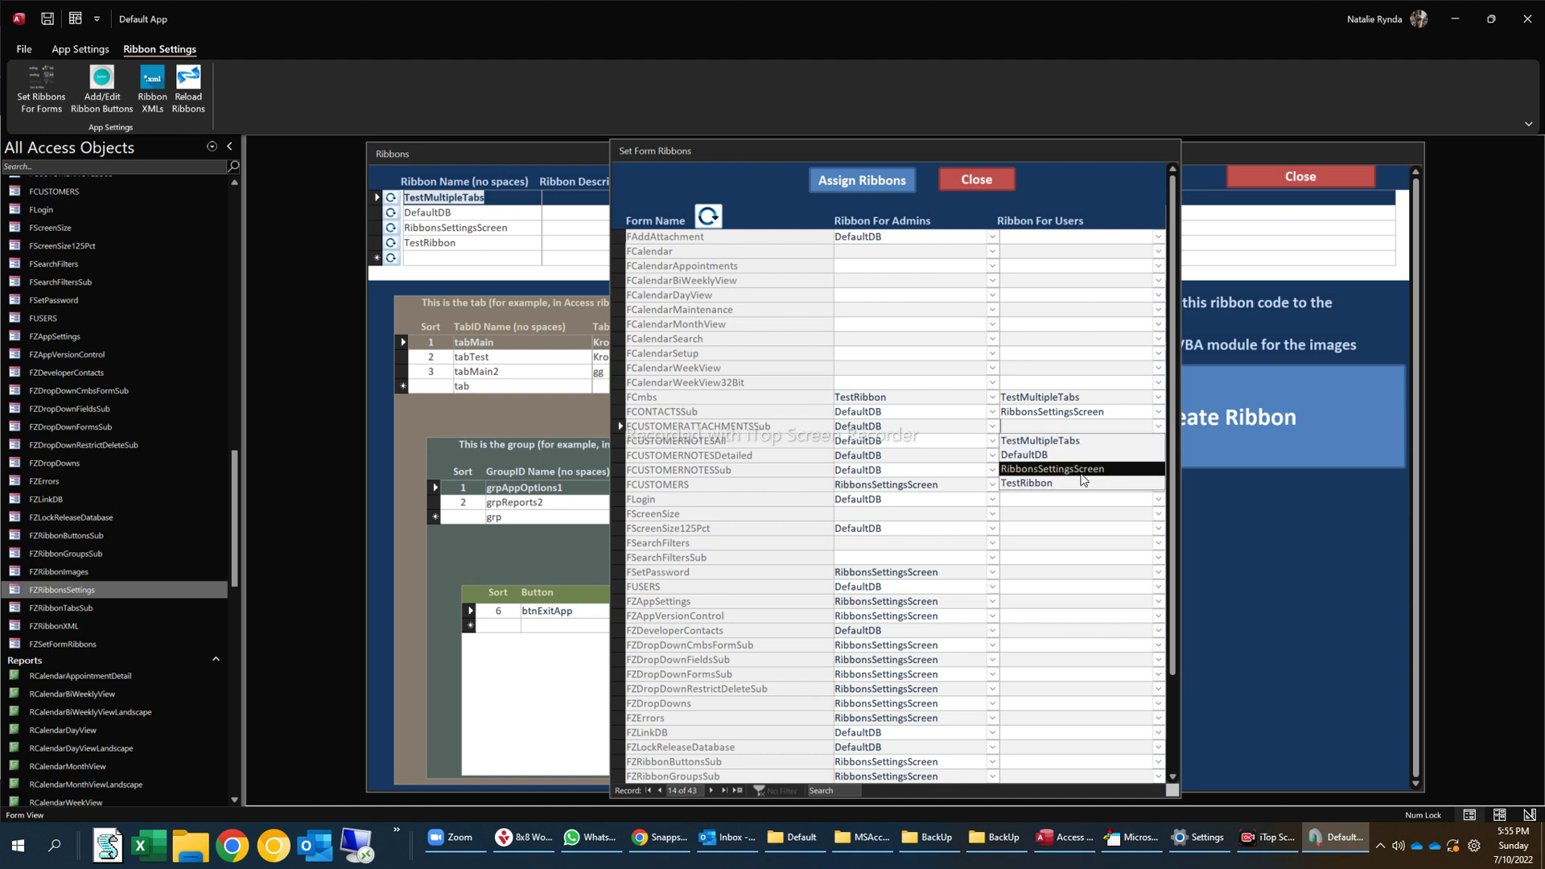
{"action": "left_click", "coordinate": [892, 440]}
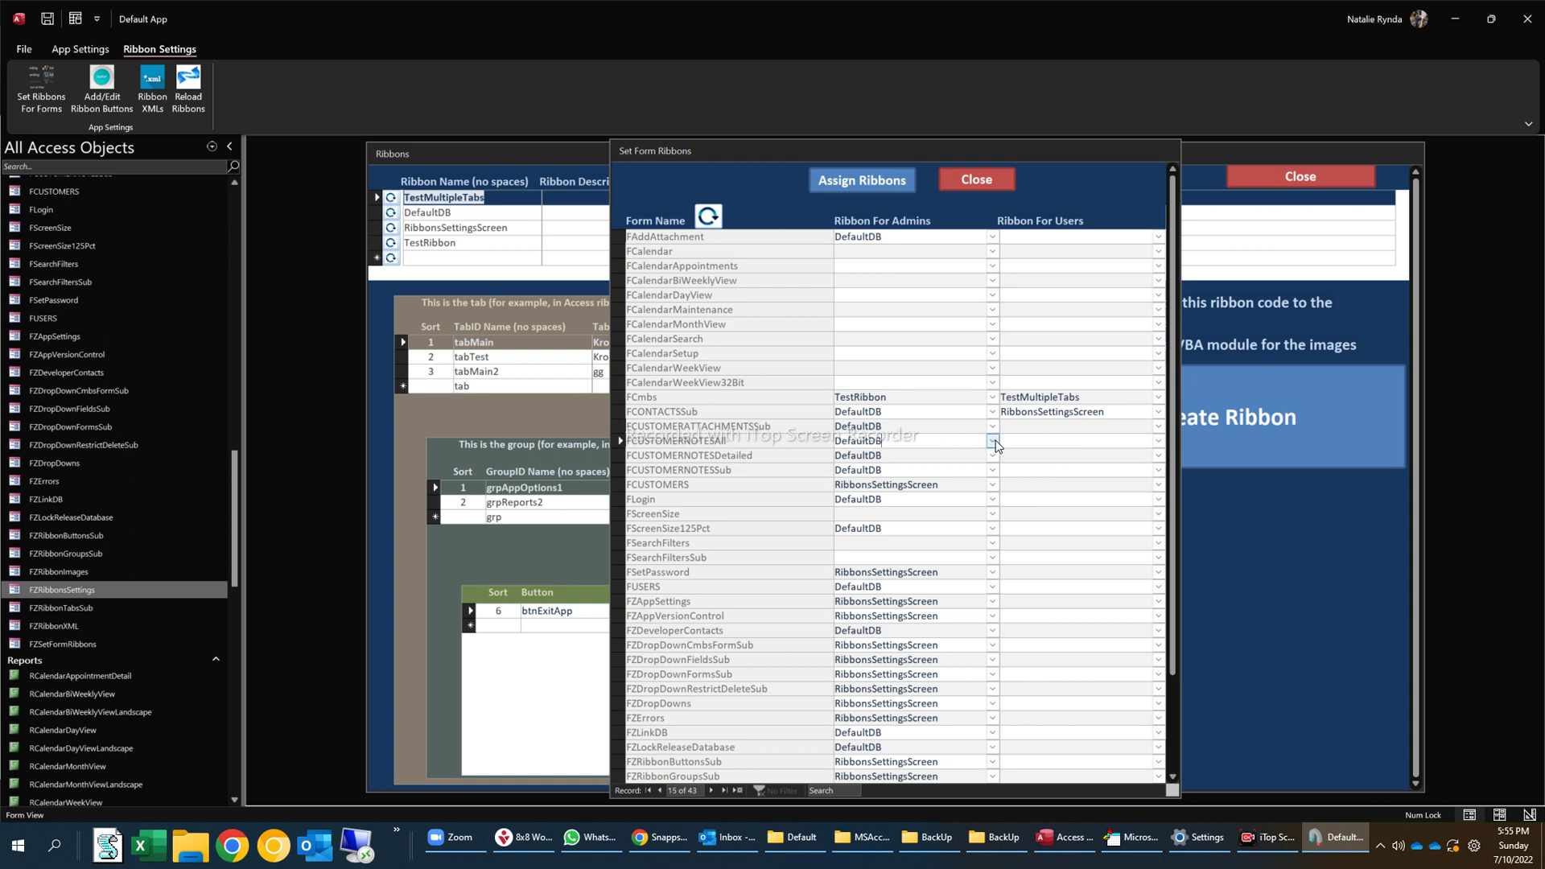
{"action": "left_click", "coordinate": [1159, 442]}
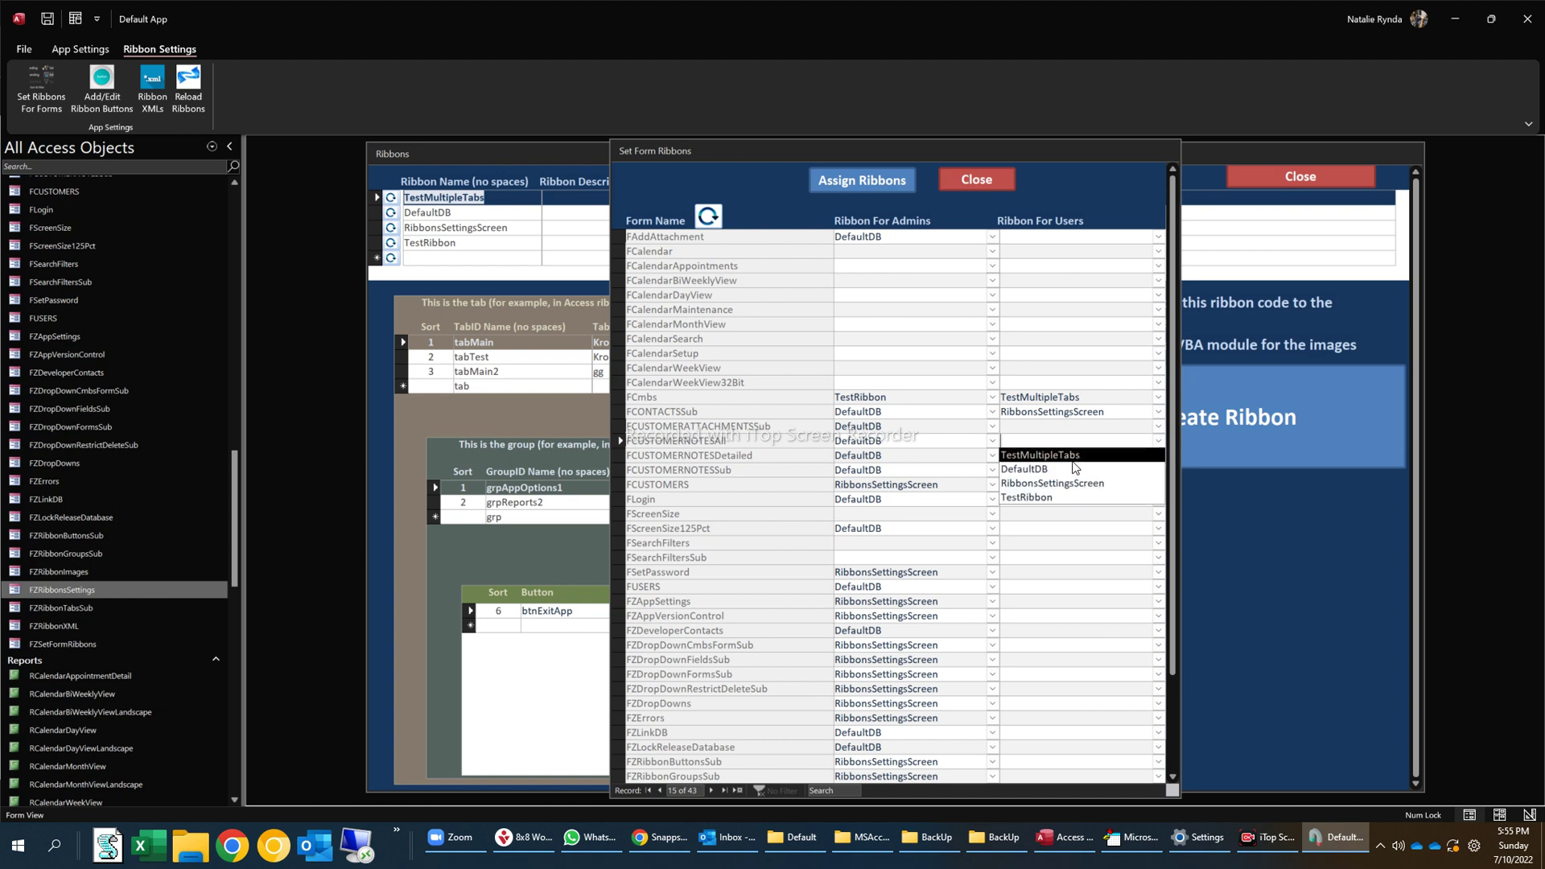
{"action": "left_click", "coordinate": [1057, 473]}
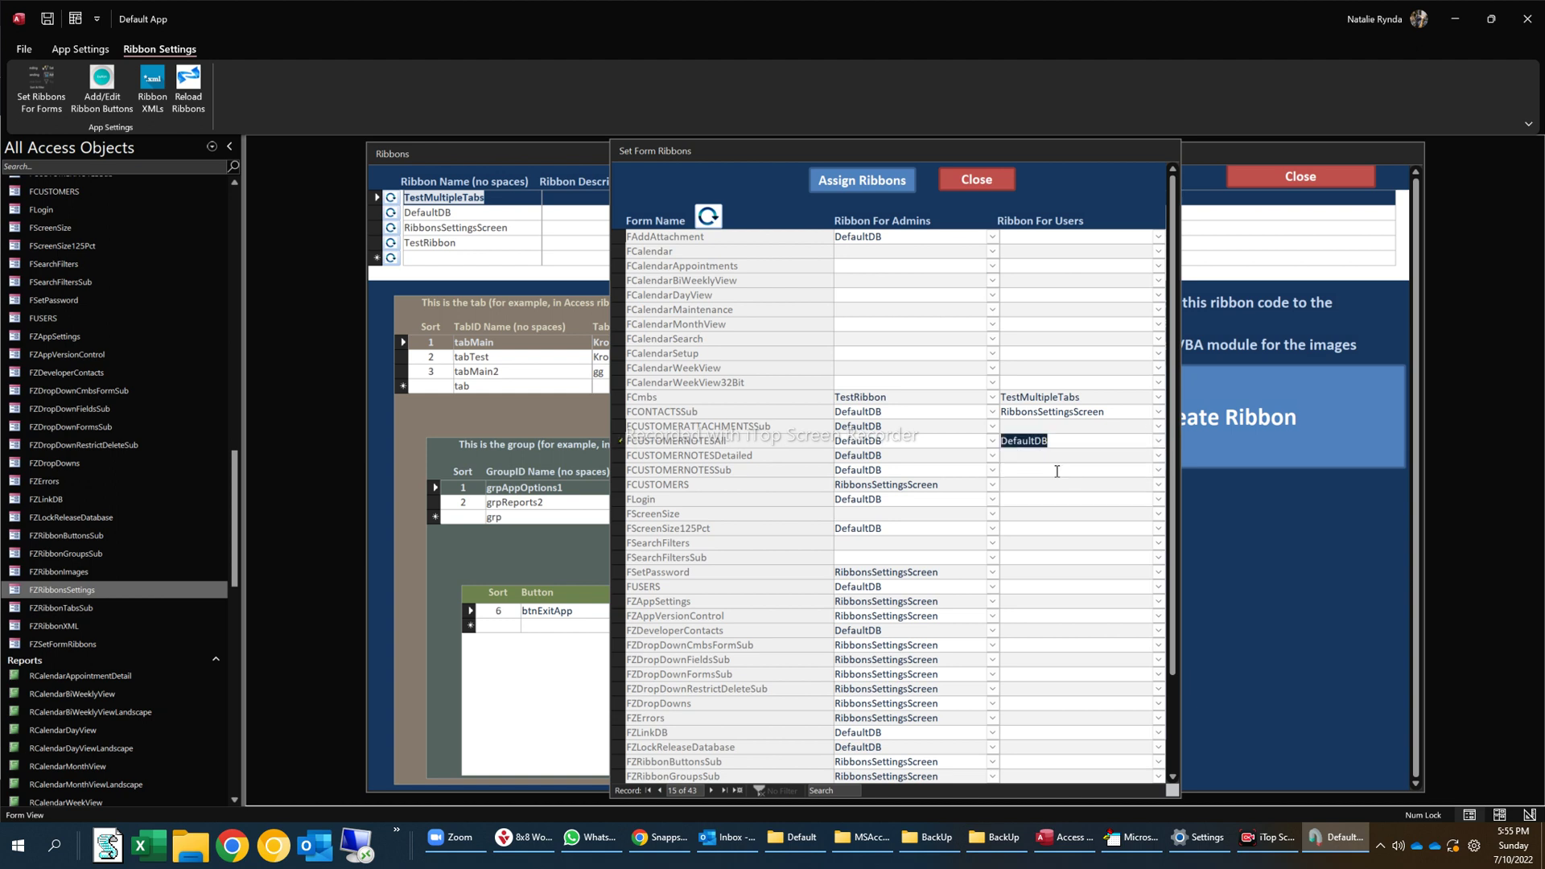
Step: Set the admin ribbon of FSearchFilters to RibbonsSettingsScreen and that of FSearchFiltersSub to TestRibbon
{"action": "left_click", "coordinate": [947, 514]}
{"action": "left_click", "coordinate": [881, 352]}
{"action": "left_click", "coordinate": [918, 542]}
{"action": "left_click", "coordinate": [992, 543]}
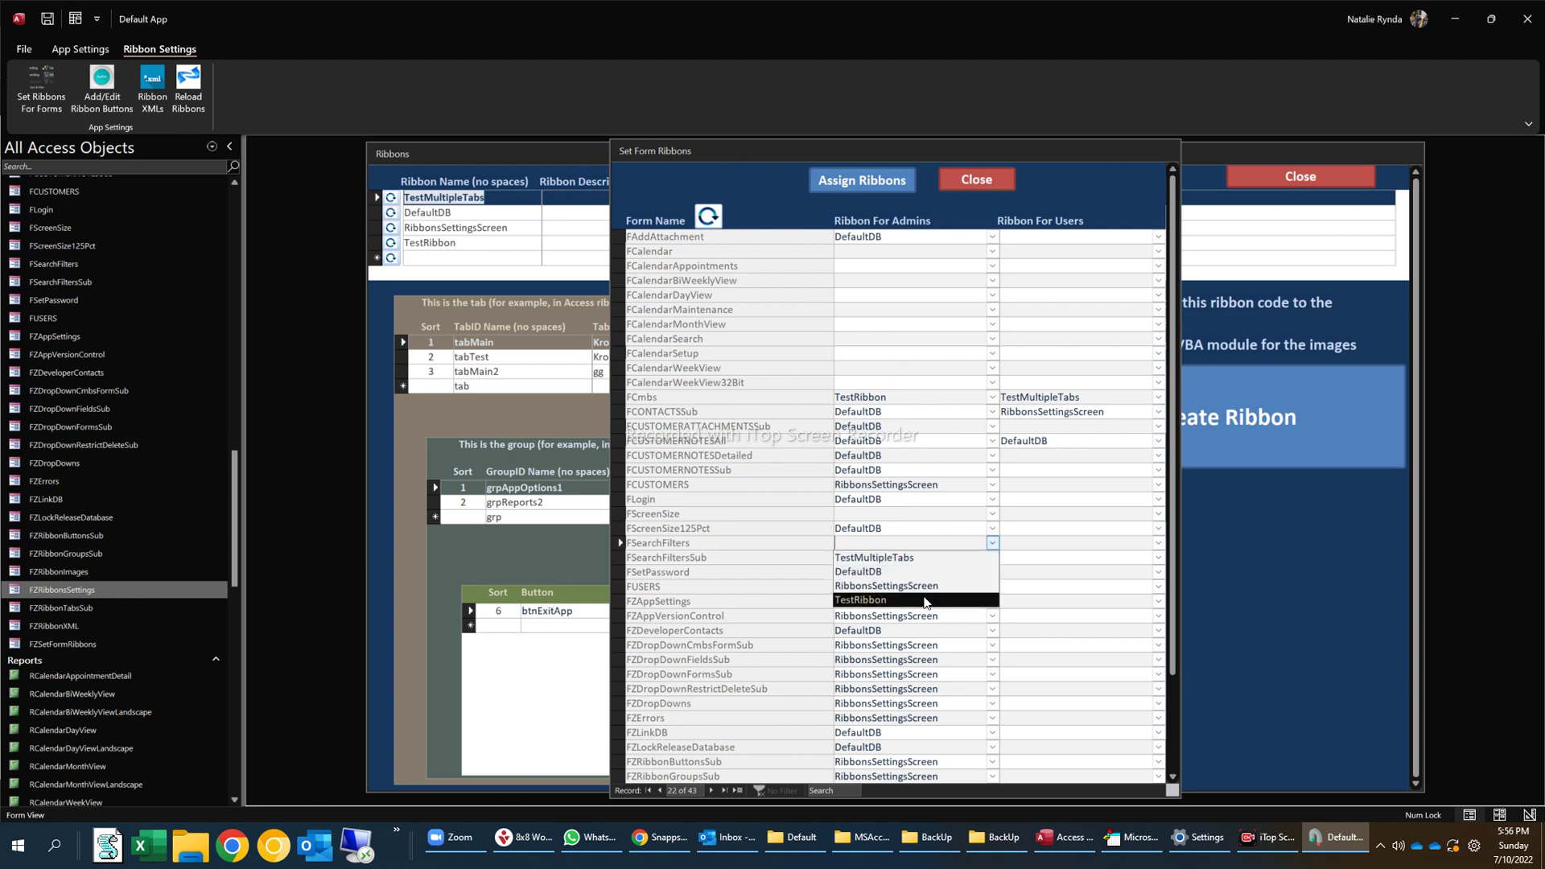
{"action": "left_click", "coordinate": [911, 586]}
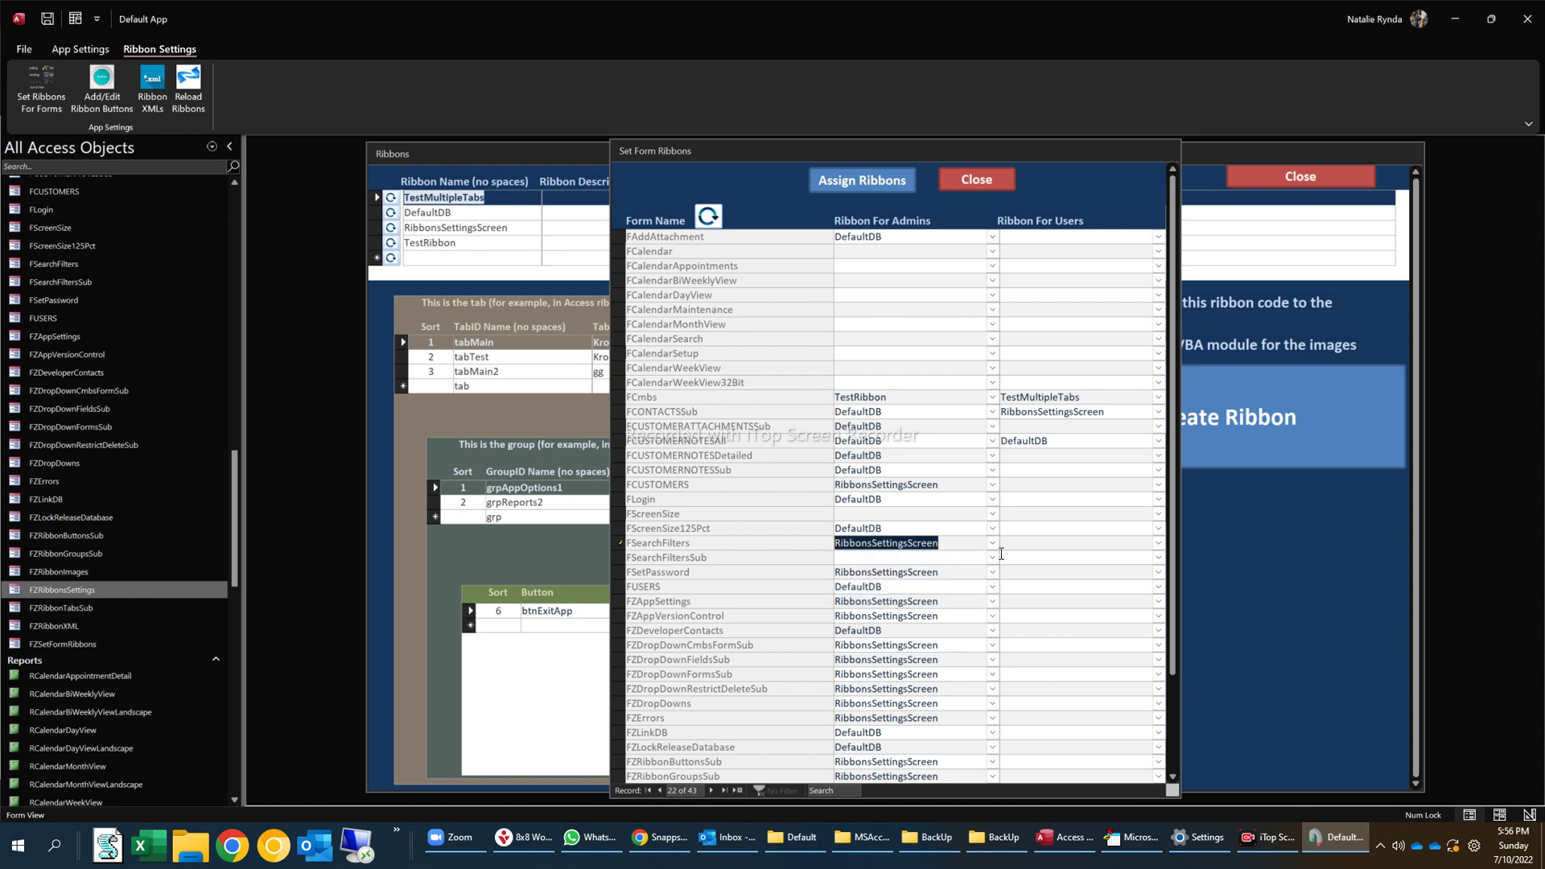
{"action": "left_click", "coordinate": [992, 557]}
{"action": "left_click", "coordinate": [883, 615]}
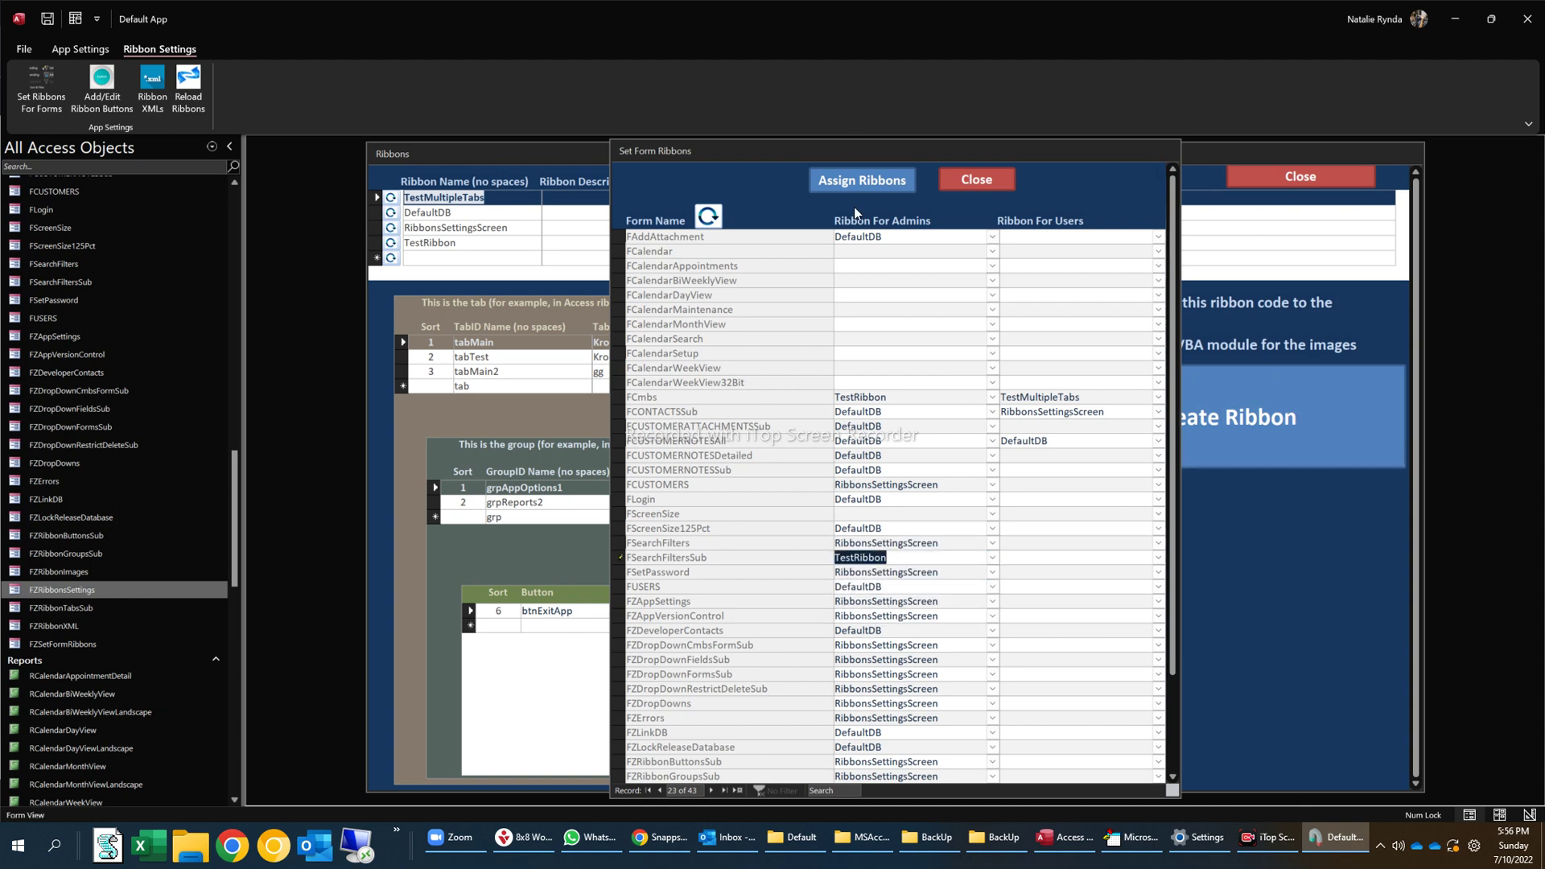
Step: Refresh the form list in Set Form Ribbons and close that form
{"action": "left_click", "coordinate": [707, 218]}
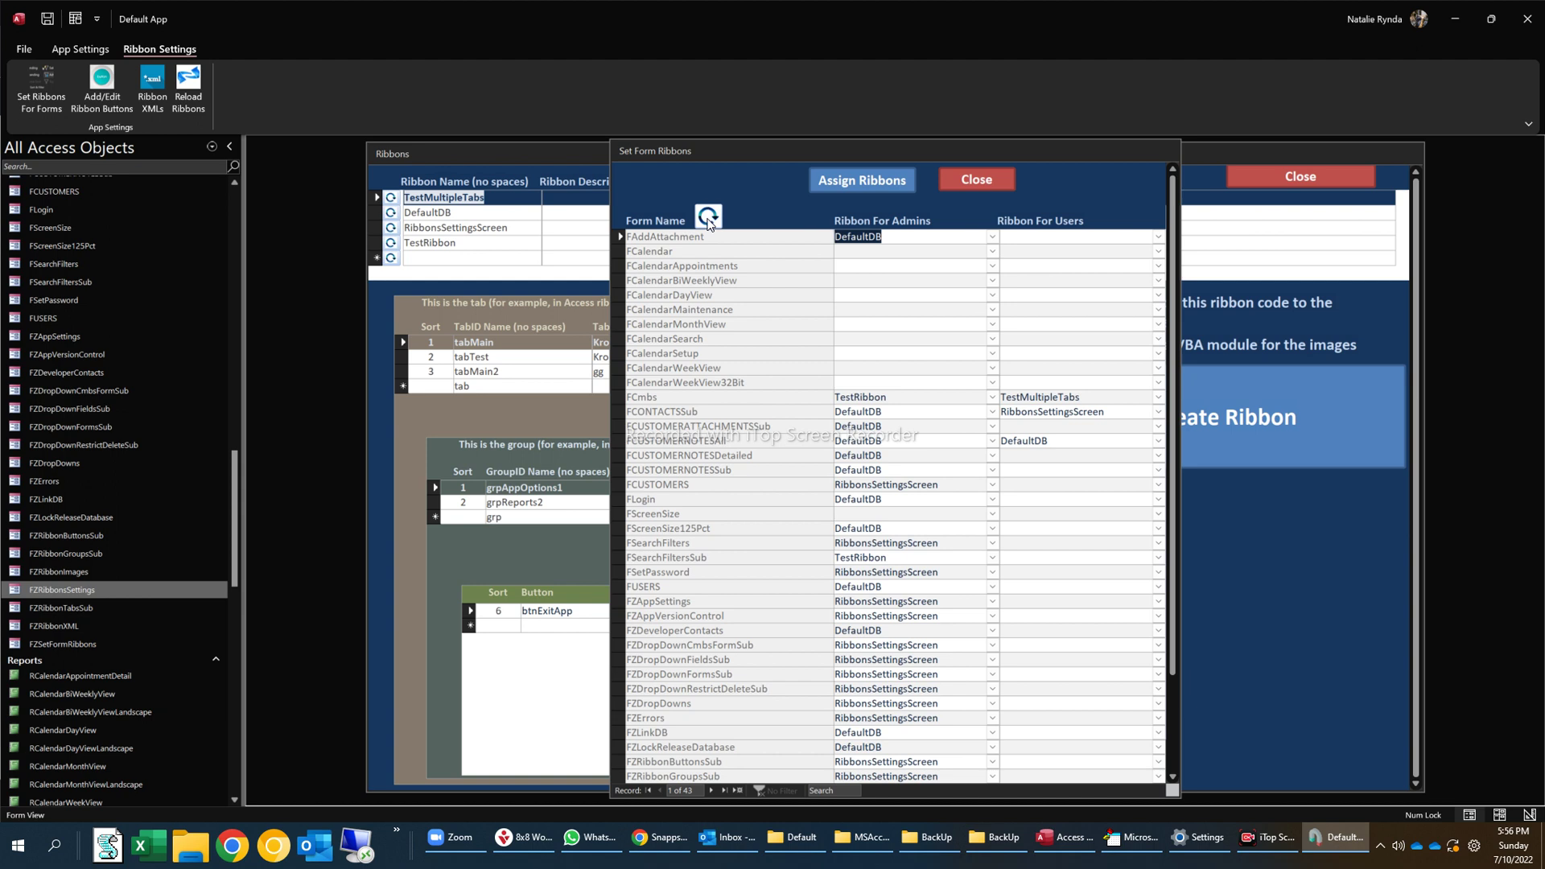
{"action": "left_click", "coordinate": [83, 518]}
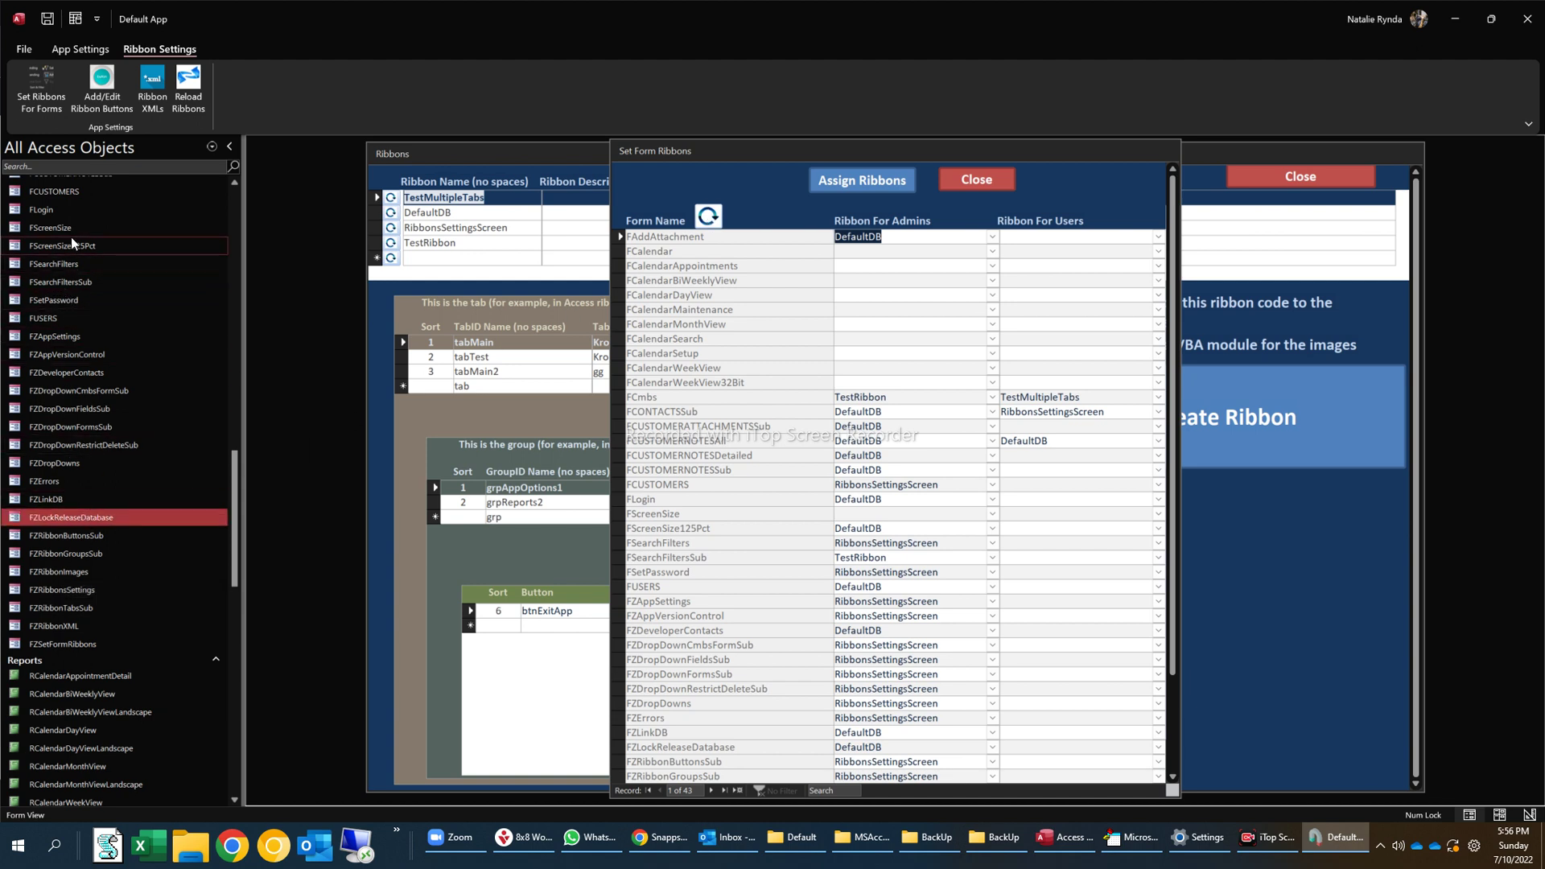
{"action": "left_click", "coordinate": [982, 180]}
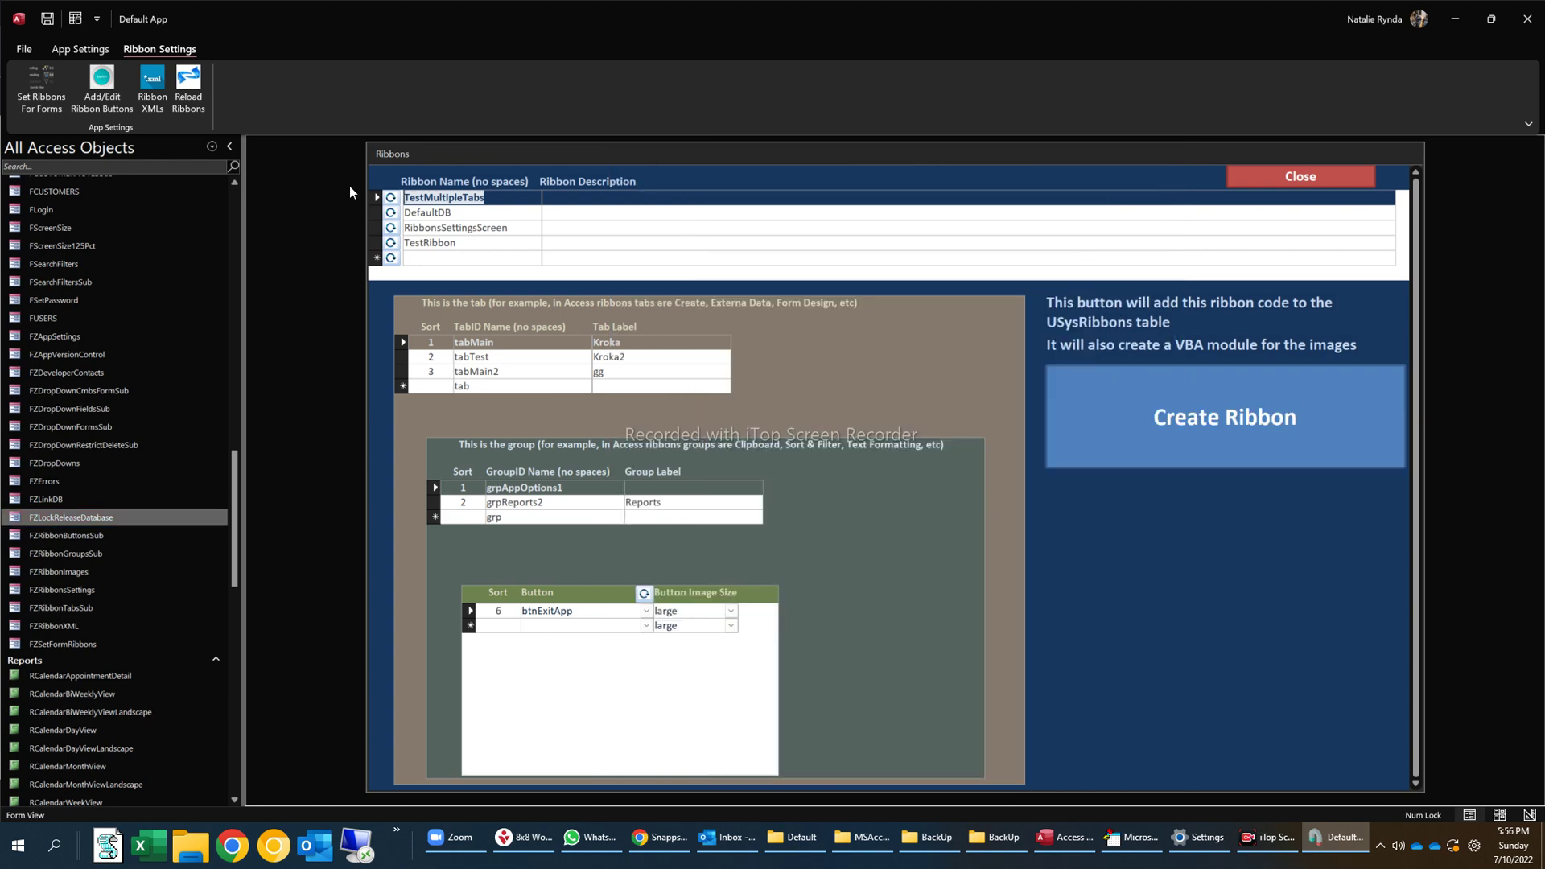